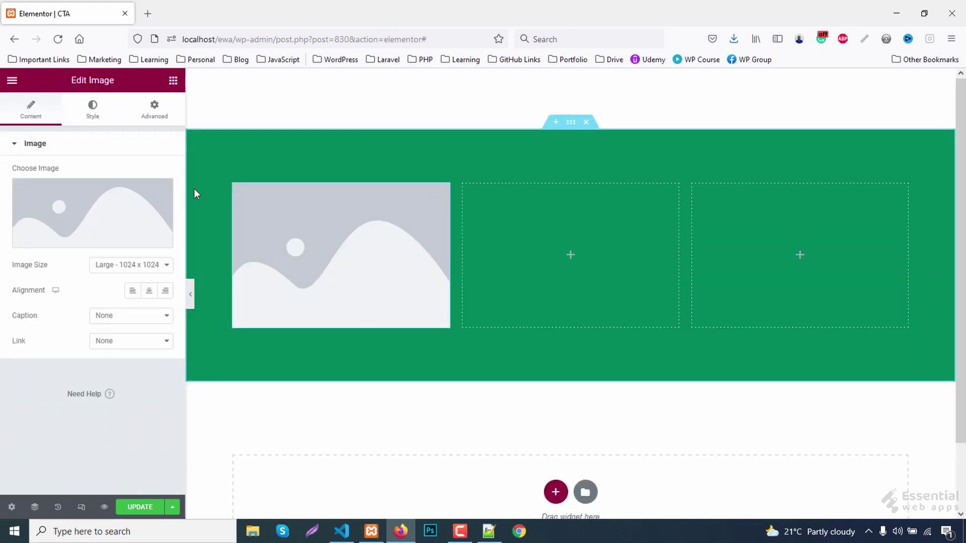
Insert the cta_icon-1 image left-aligned and narrow its column
click(80, 207)
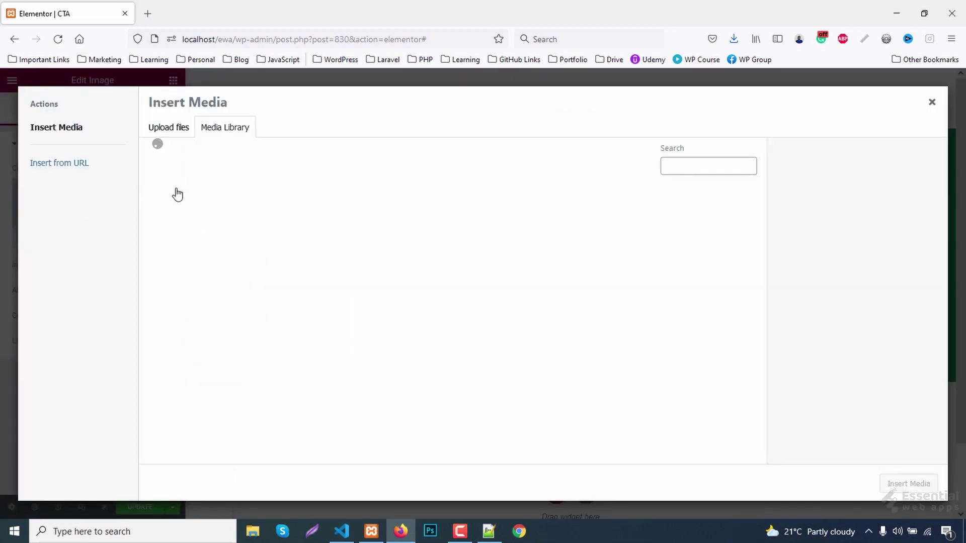
click(187, 211)
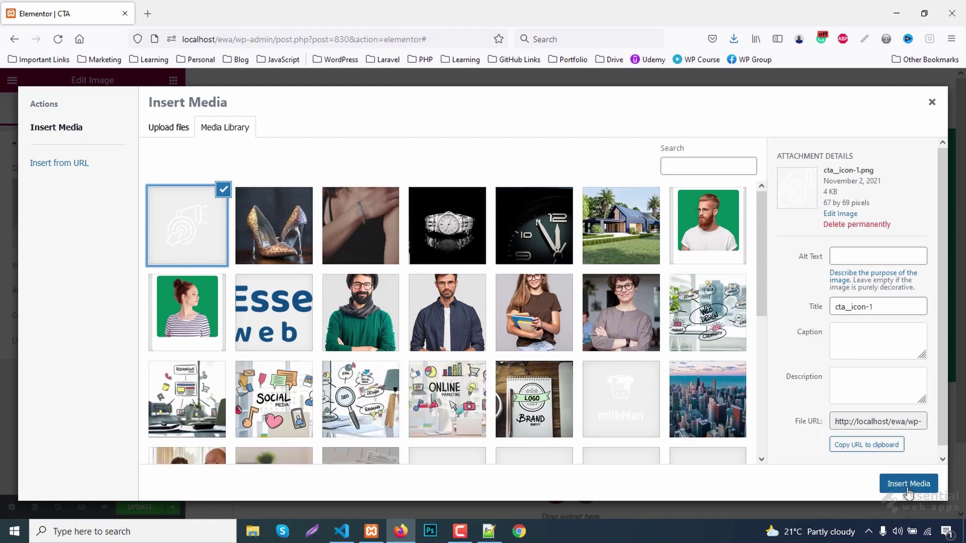
click(908, 488)
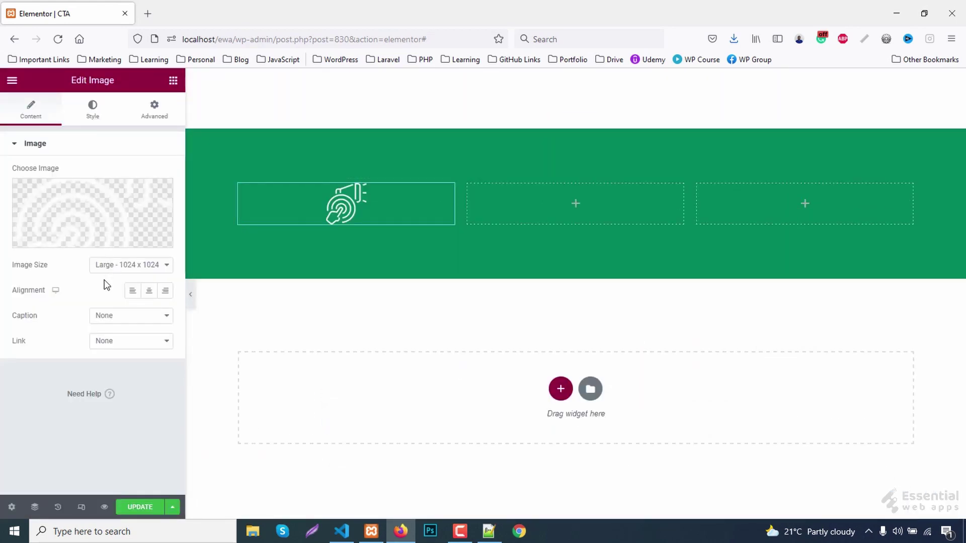
click(134, 292)
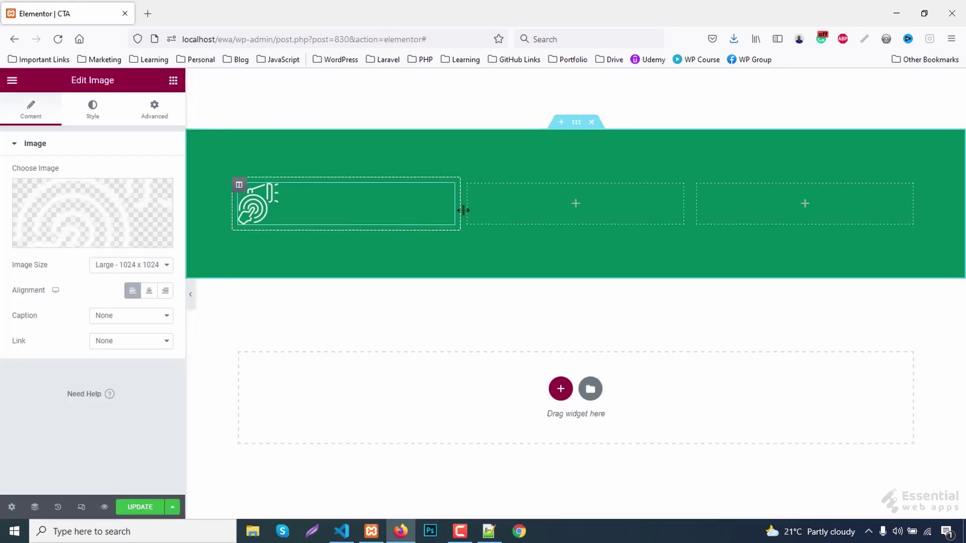
drag(449, 210, 305, 207)
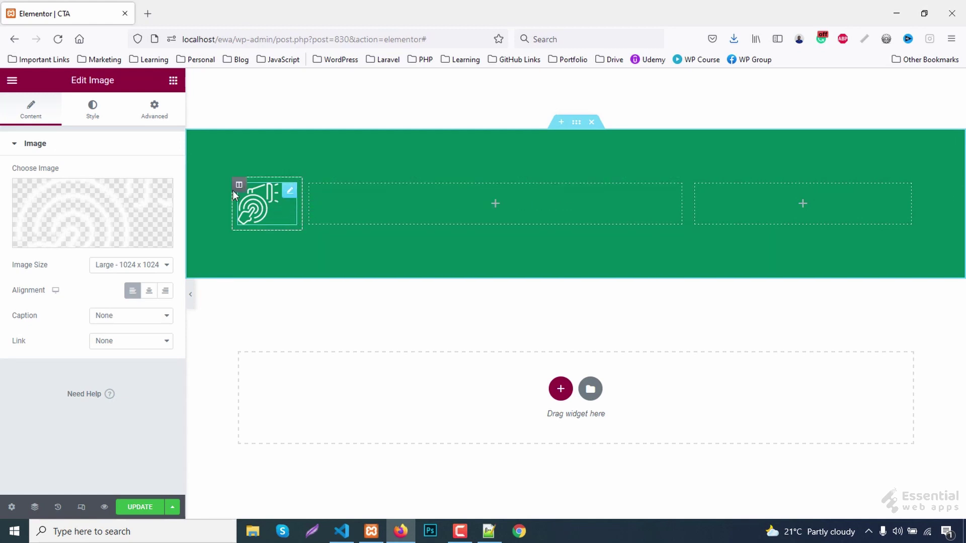
Set the section's column vertical alignment to Middle
click(577, 126)
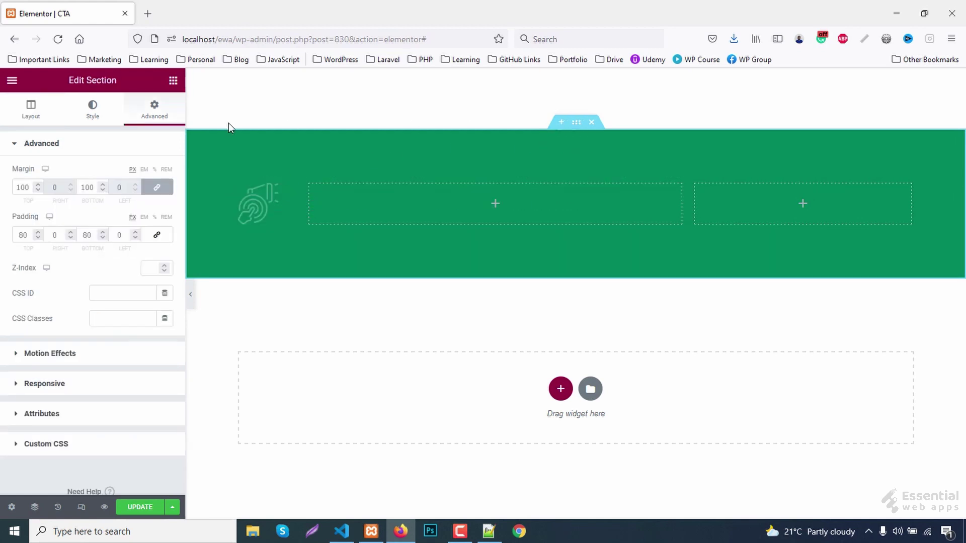
click(26, 113)
click(132, 296)
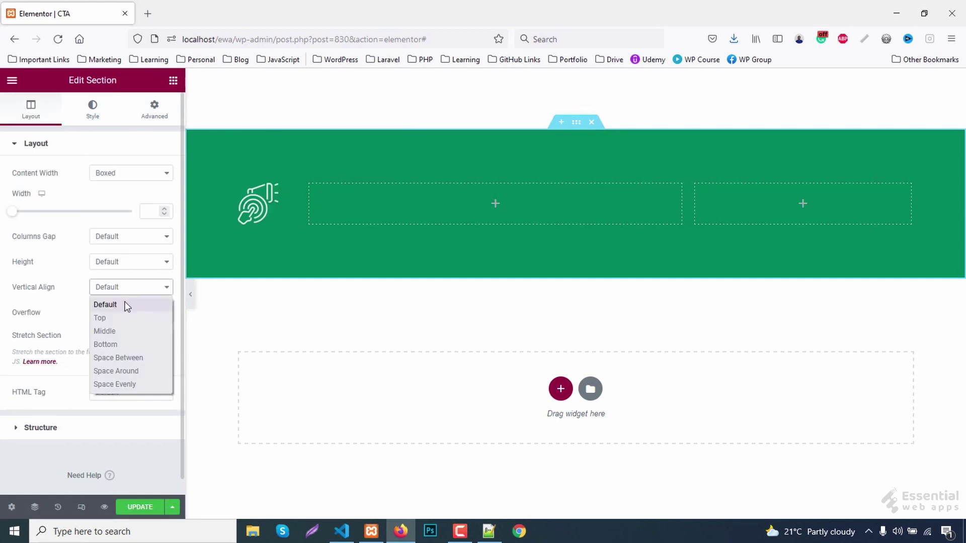
click(117, 329)
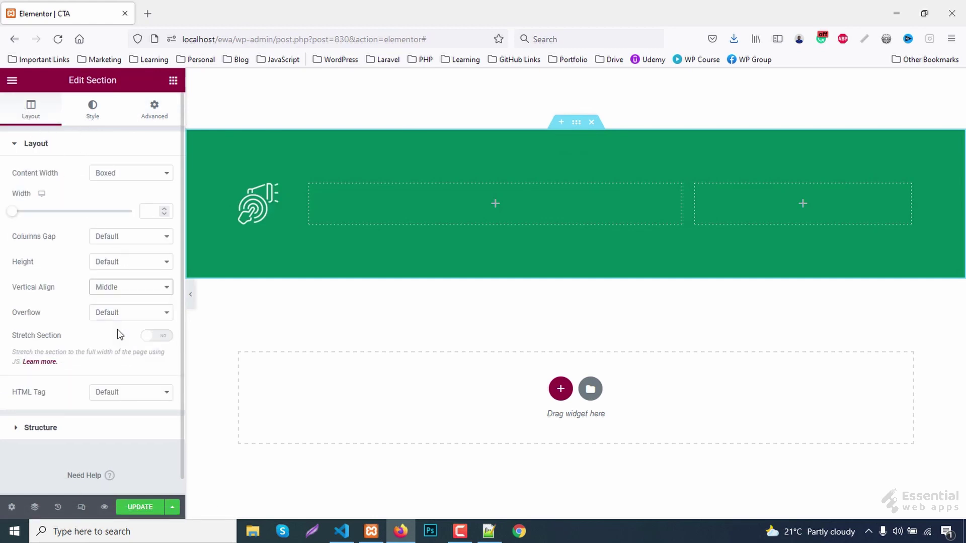
click(173, 80)
Add a heading reading 'any project need to be done?' in the widened middle column
drag(146, 203, 443, 207)
triple_click(115, 189)
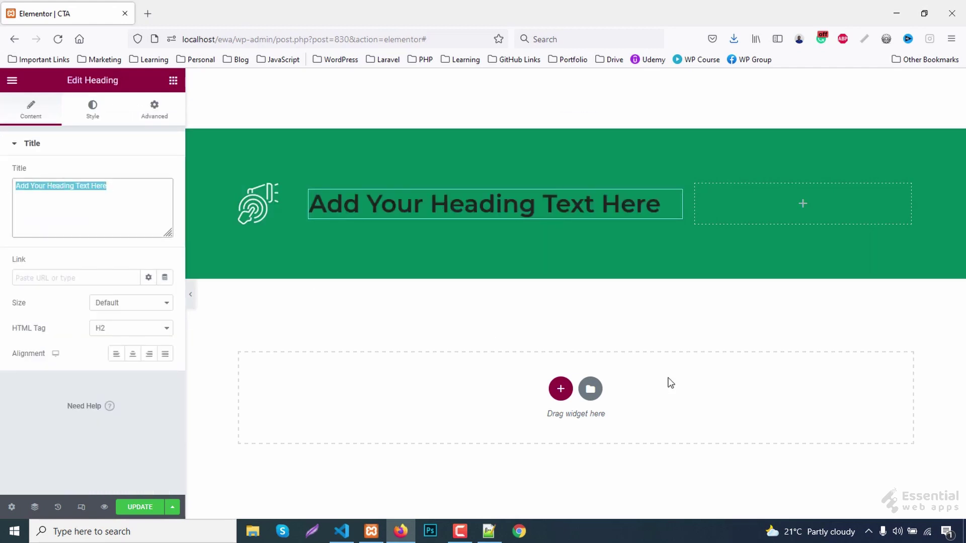
text(any project need to be done?)
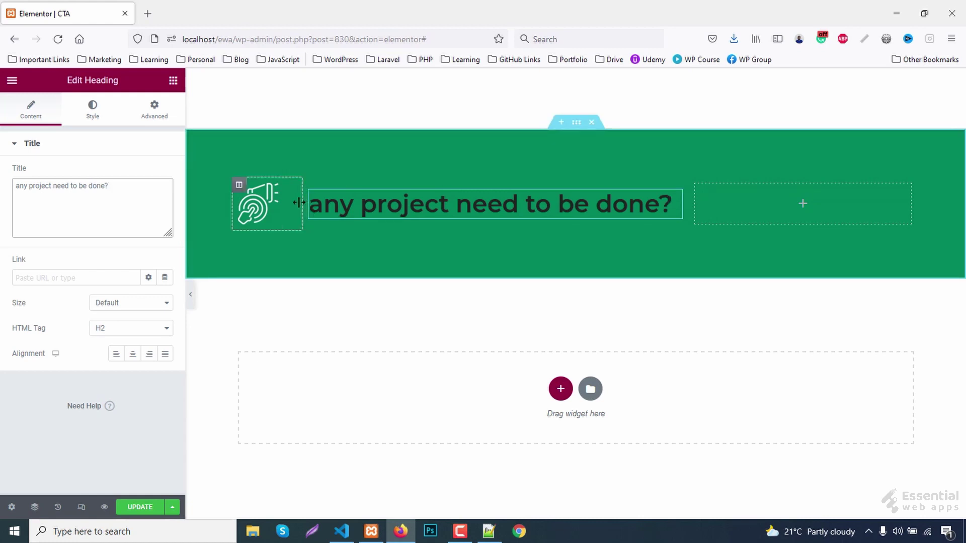
drag(299, 203, 290, 201)
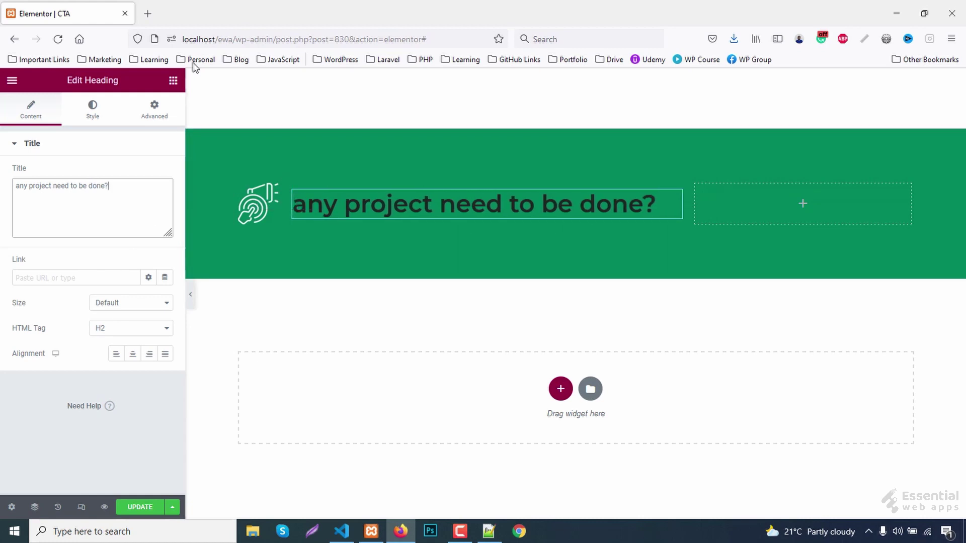
Colour the heading text white (#FFFFFF)
click(92, 117)
click(166, 174)
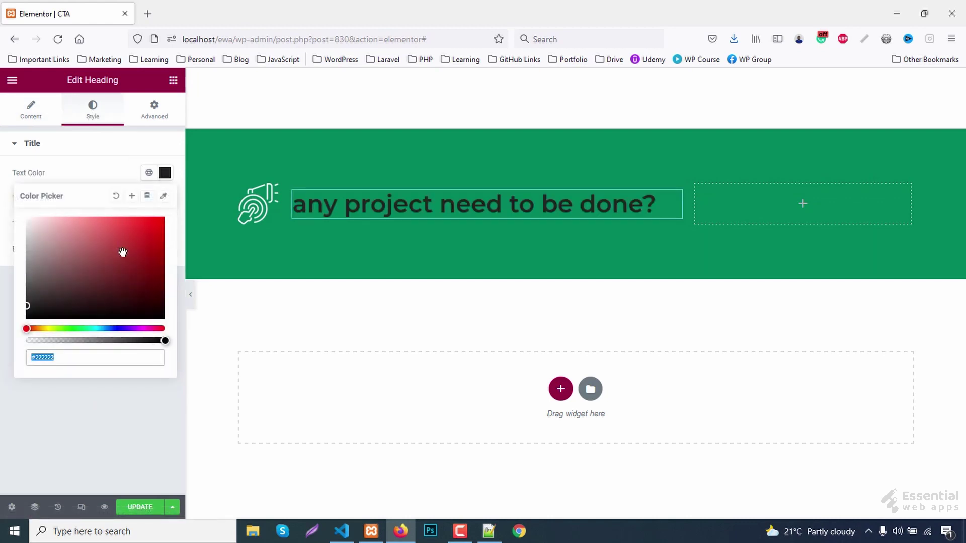
text(#FFFFFF)
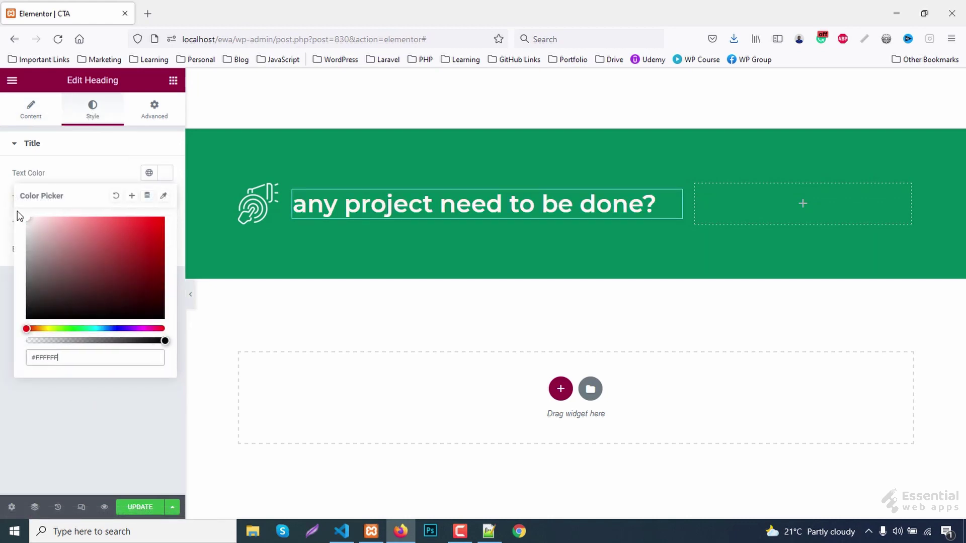
click(166, 175)
Set the heading typography to weight 700, Capitalize, size 30 and line height 36
click(164, 198)
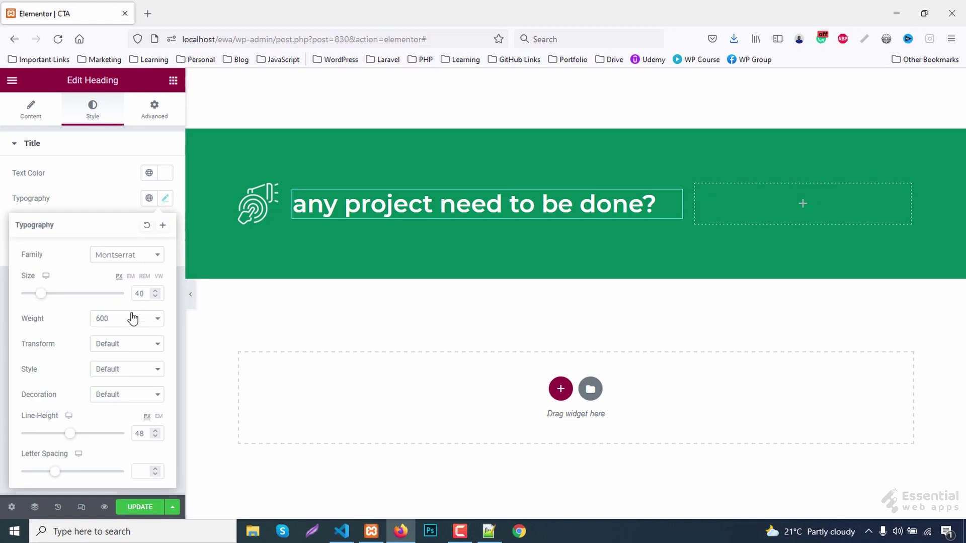
click(120, 324)
click(111, 409)
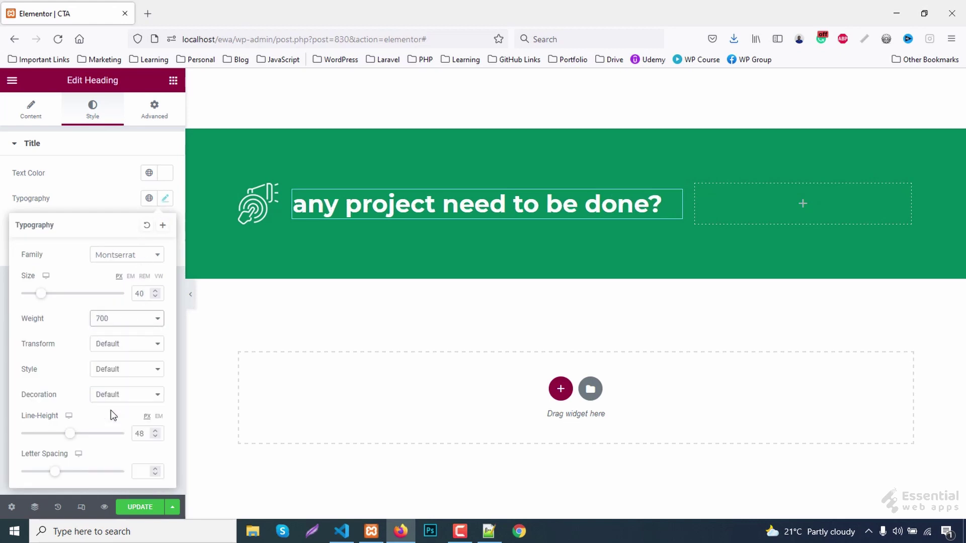
click(119, 344)
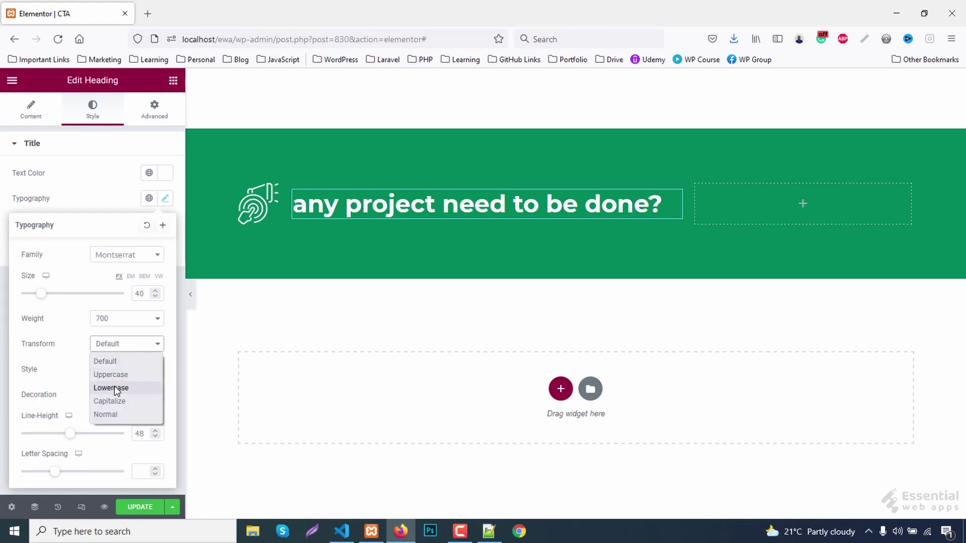
click(112, 402)
click(148, 293)
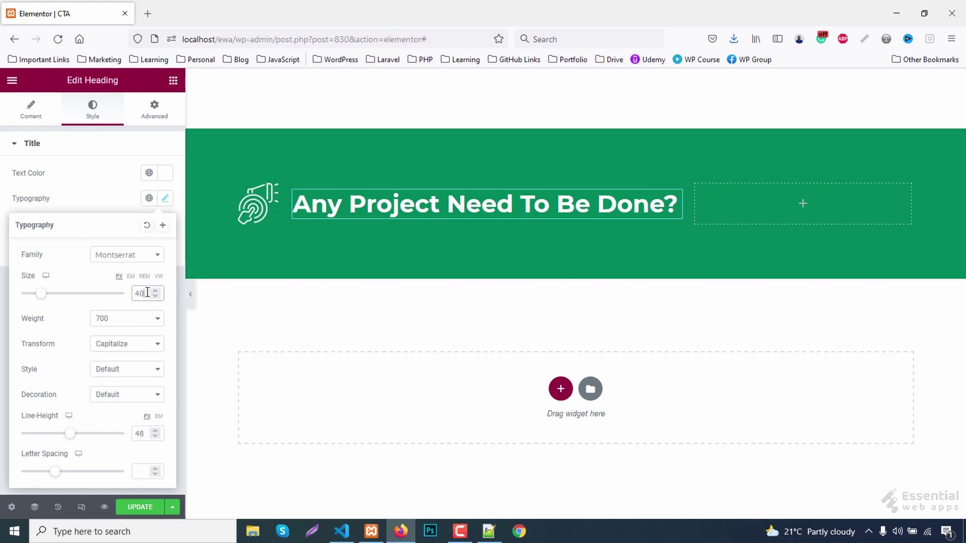
text(30)
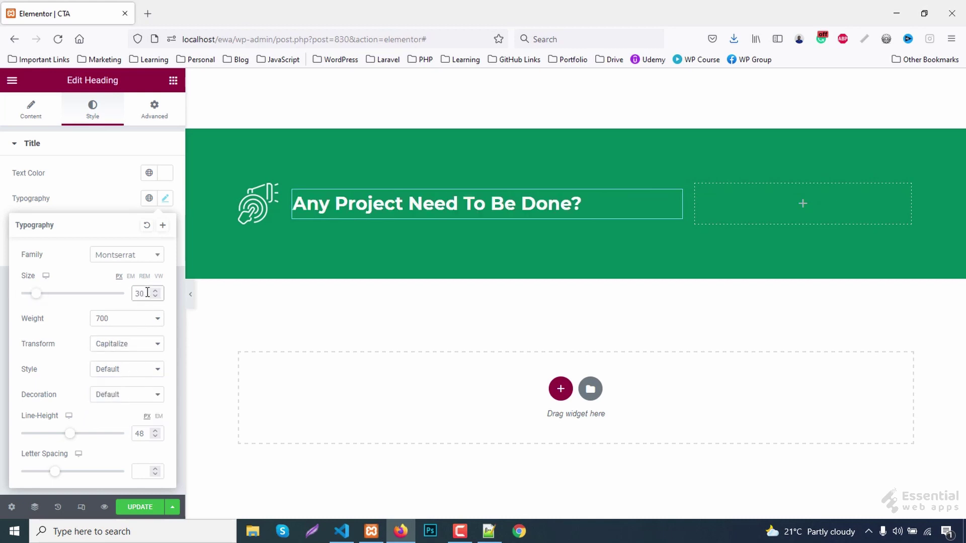
double_click(145, 432)
text(36)
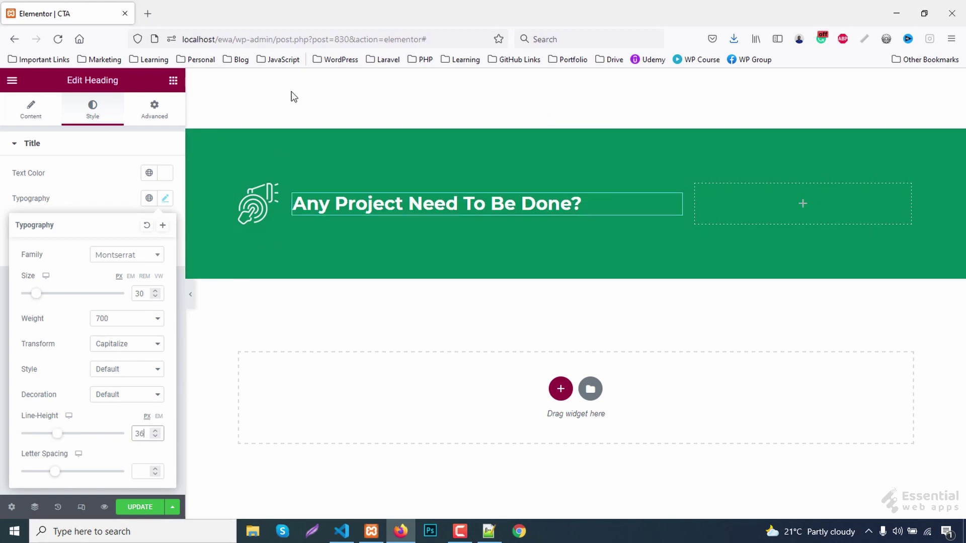
Duplicate the heading as an H5 reading 'Please contact with us via email or phone'
right_click(342, 205)
click(349, 232)
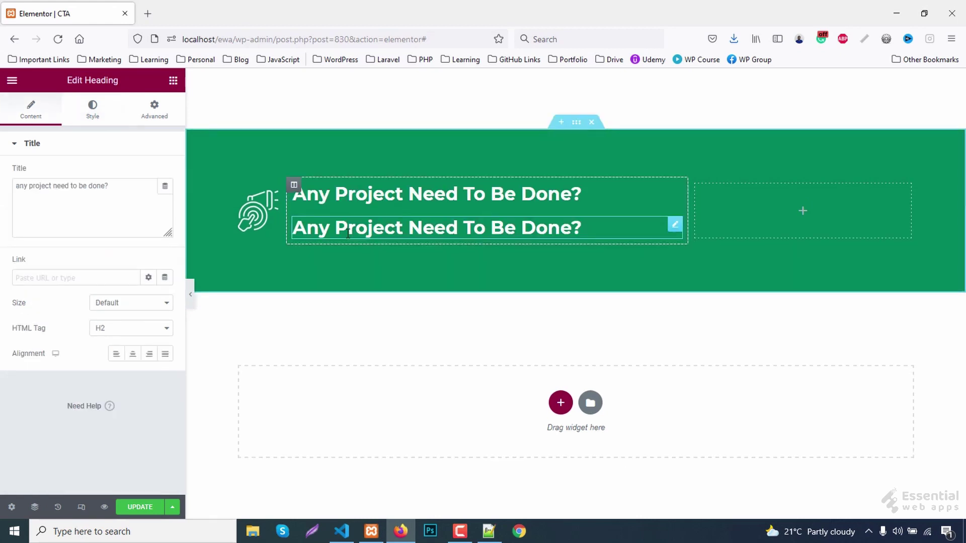
click(115, 333)
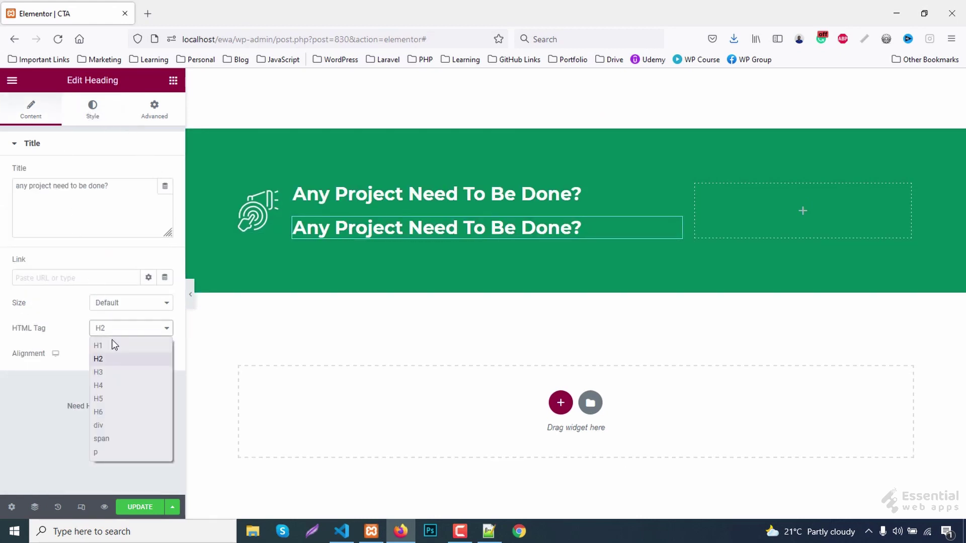
click(104, 400)
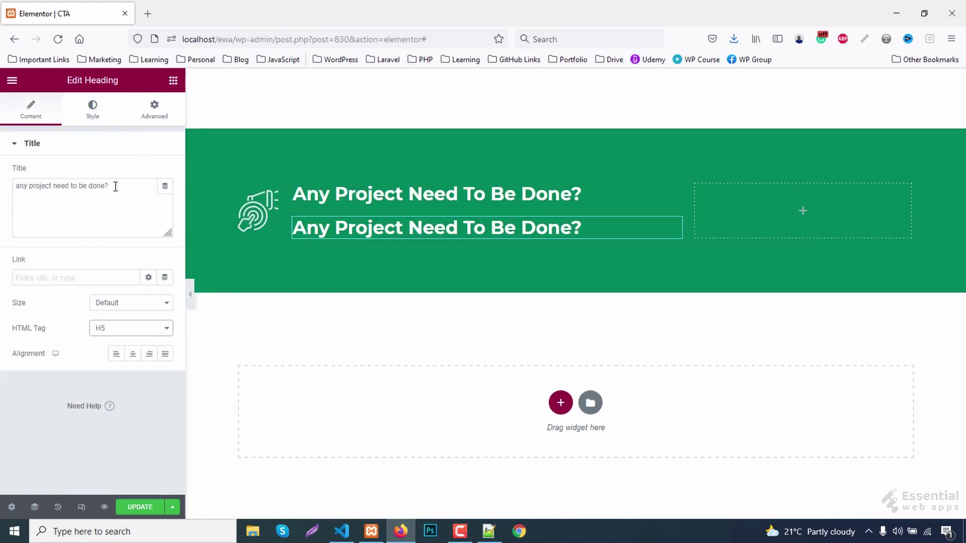
drag(115, 186, 3, 184)
text(Please contact wi)
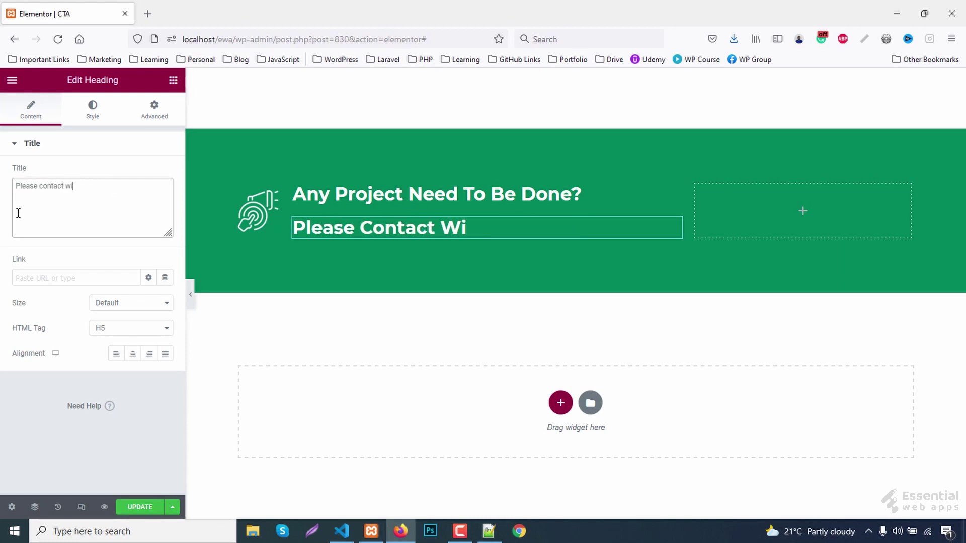
text(th us via email or phone)
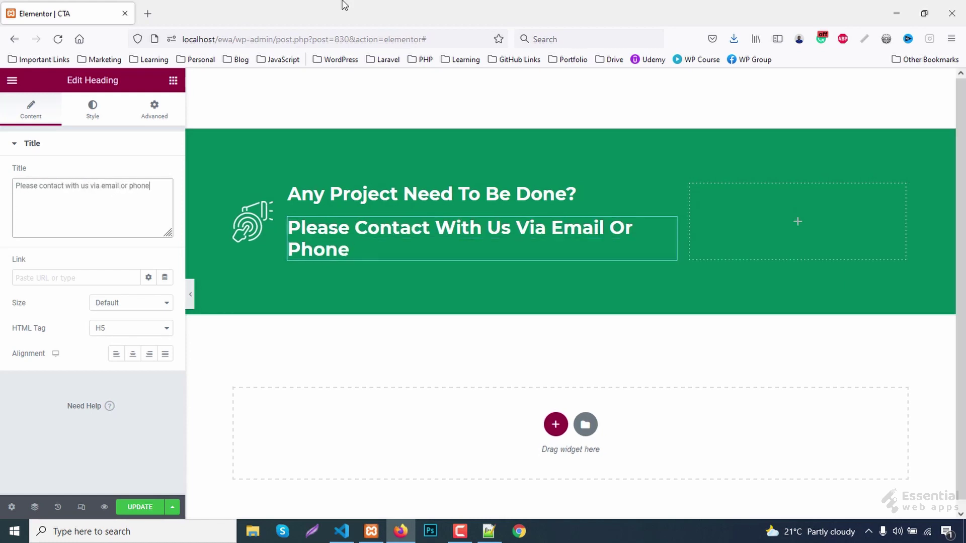
Set the subheading typography to Varta, size 18, line height 24, lowercase
click(93, 108)
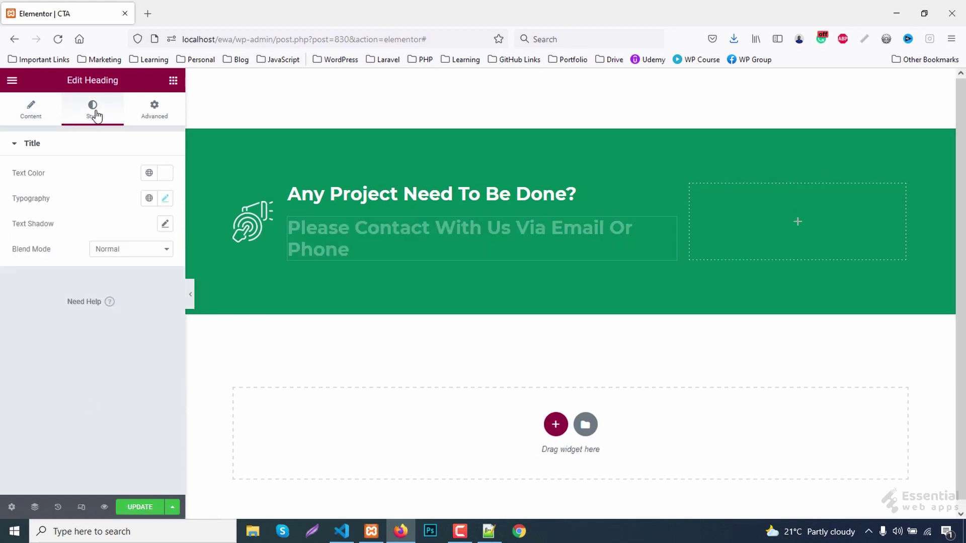
click(166, 199)
click(116, 257)
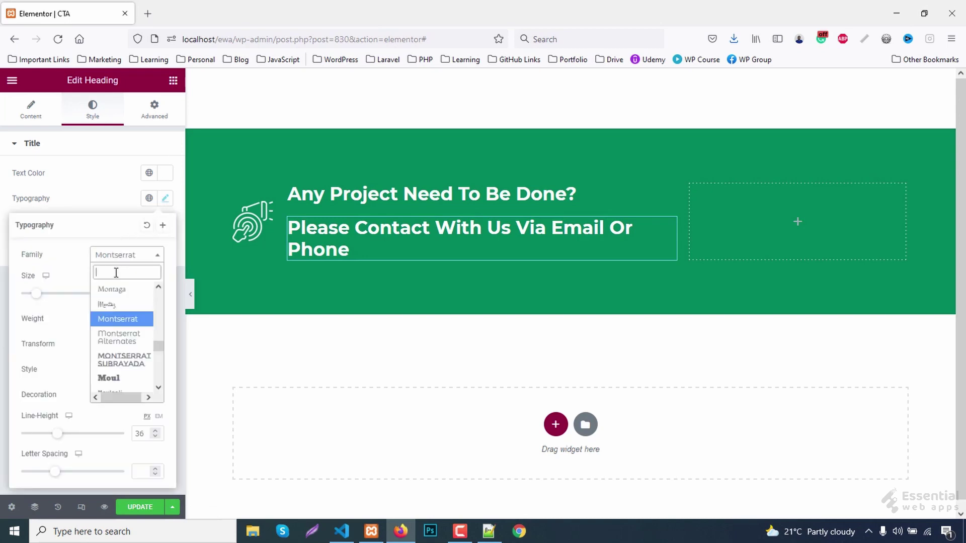
text(varta)
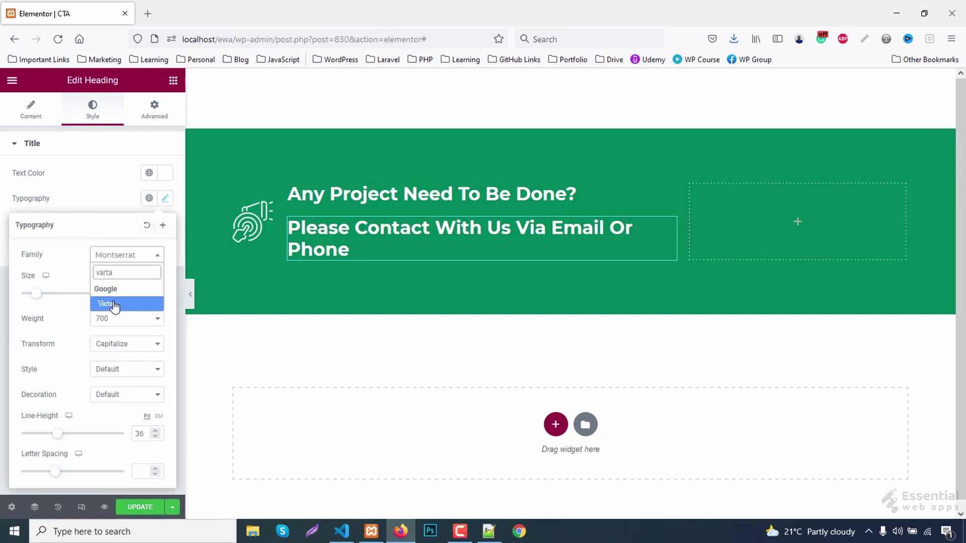
click(114, 305)
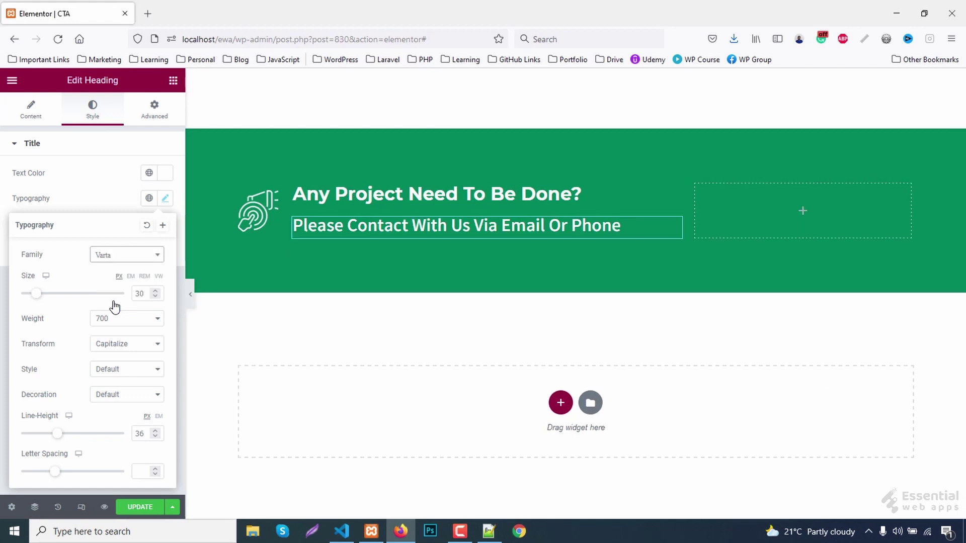
double_click(143, 292)
text(18)
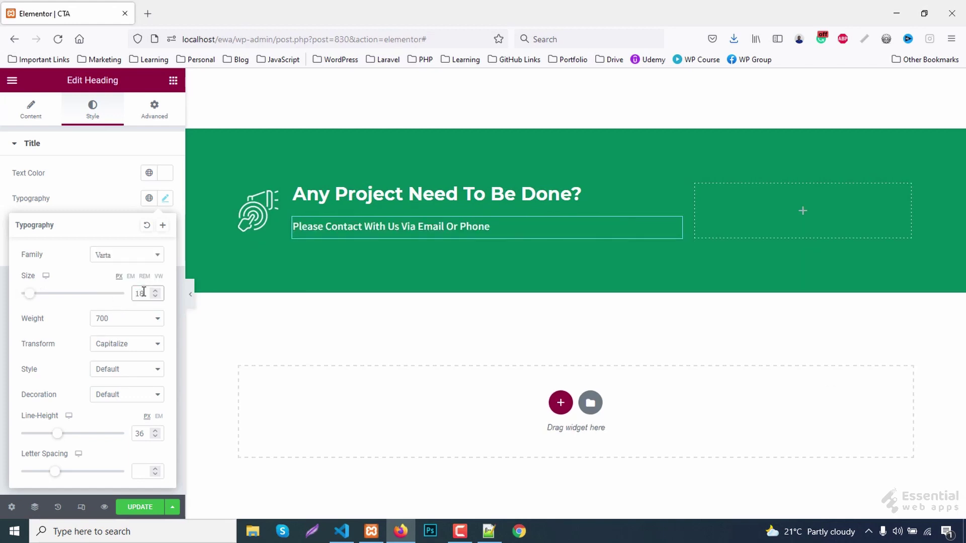
click(141, 432)
text(24)
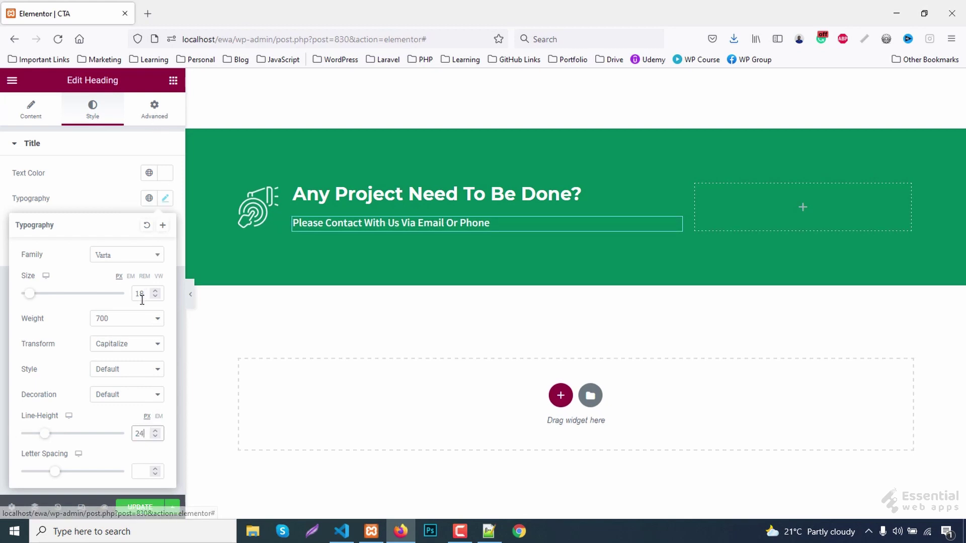
click(119, 347)
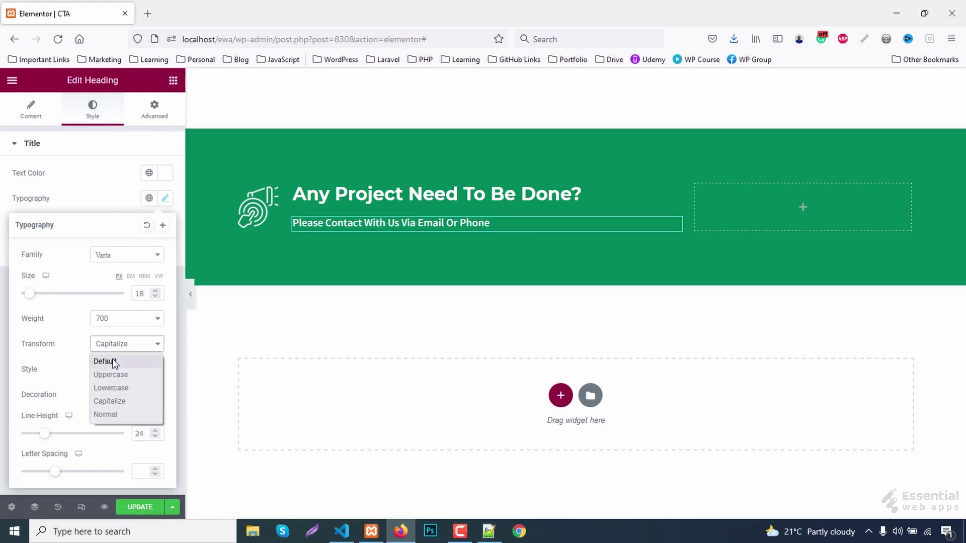
click(109, 388)
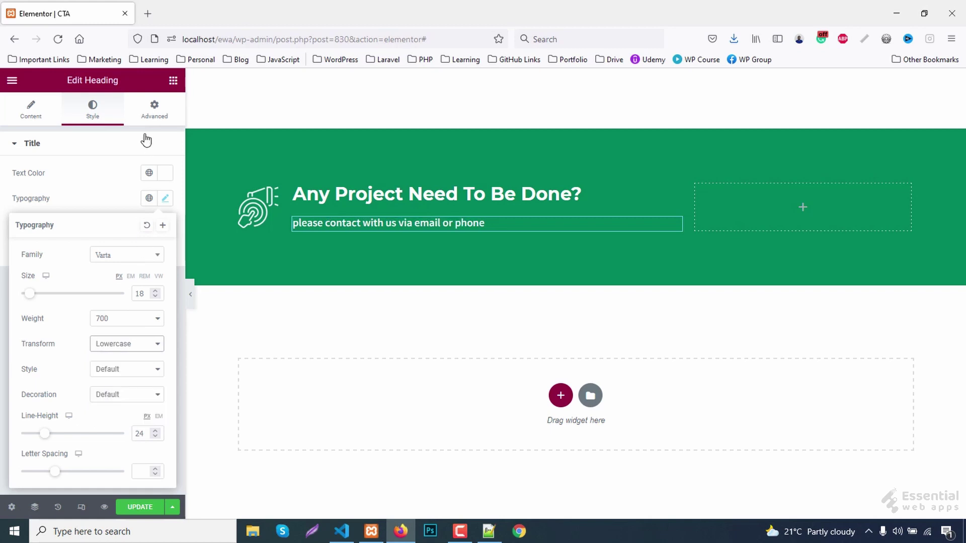
Unlink the subheading's margin and set the top margin to -15 px
click(155, 109)
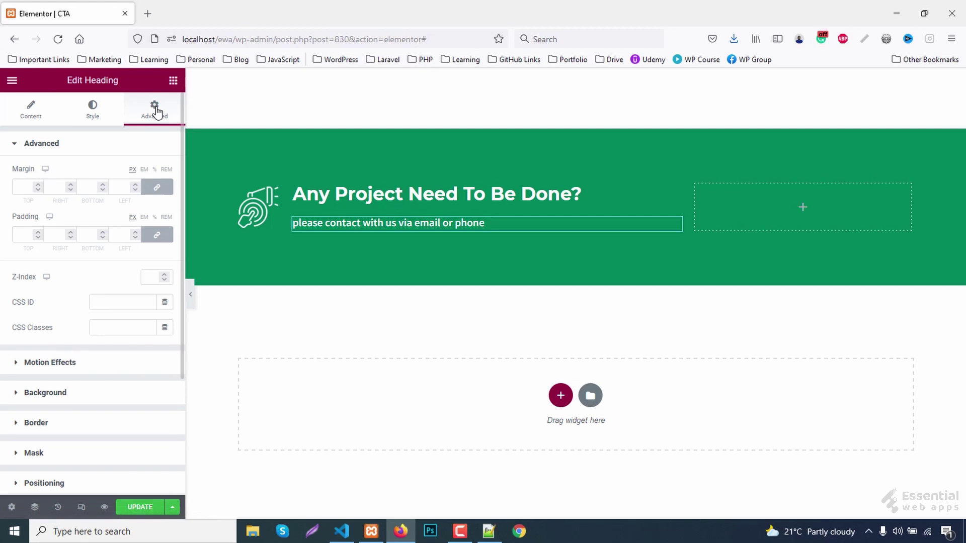
click(157, 187)
click(27, 190)
key(Down)
key(Down)
key(Down)
key(Down)
key(Down)
key(Down)
key(Down)
key(Down)
key(Down)
key(Down)
key(Down)
key(Down)
key(Down)
key(Down)
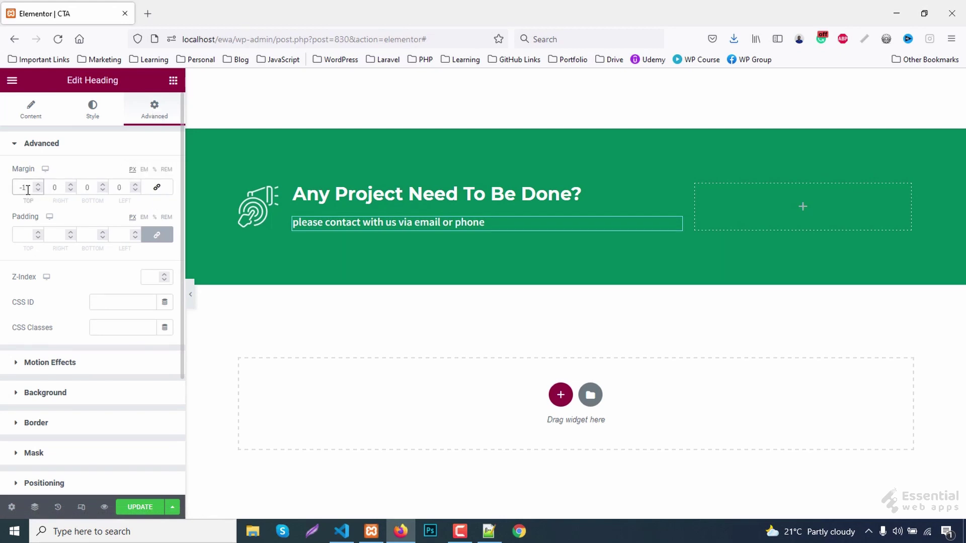
key(Down)
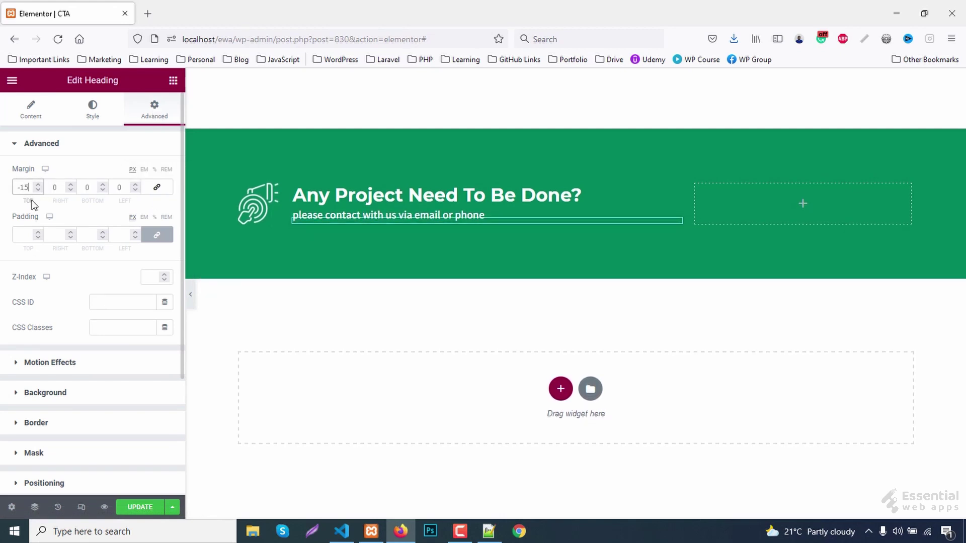
click(173, 80)
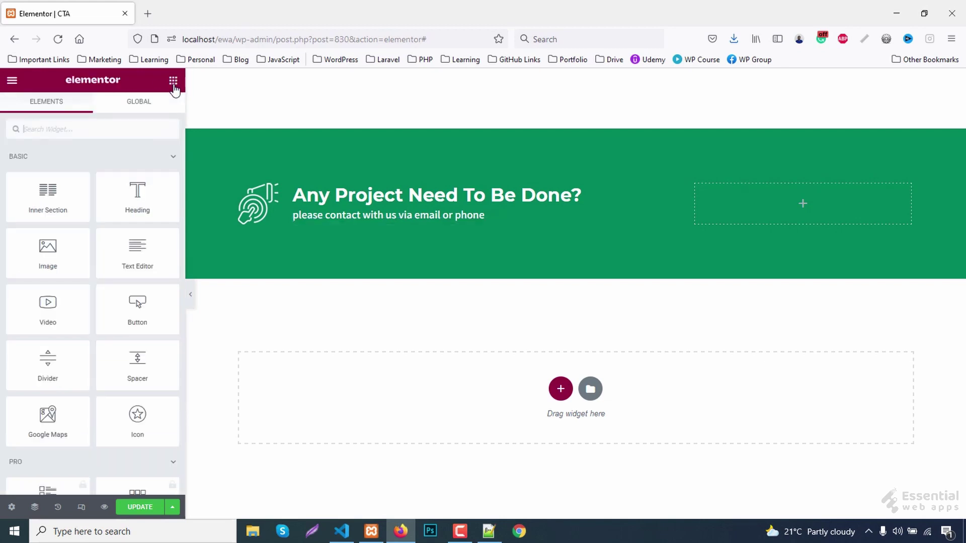
Drop a button reading 'contact us' into the right column with an envelope icon from the library
drag(128, 287, 856, 201)
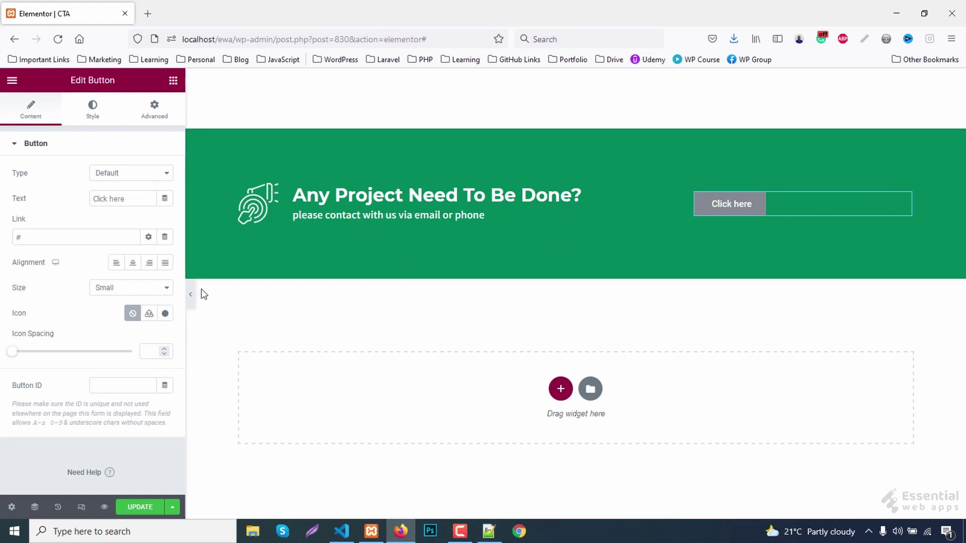
drag(141, 203, 51, 195)
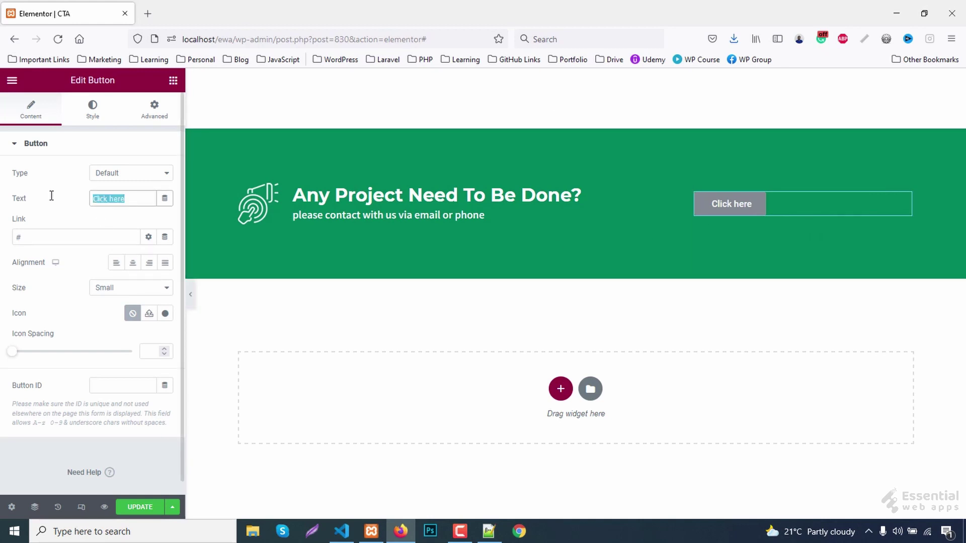
text(contact us)
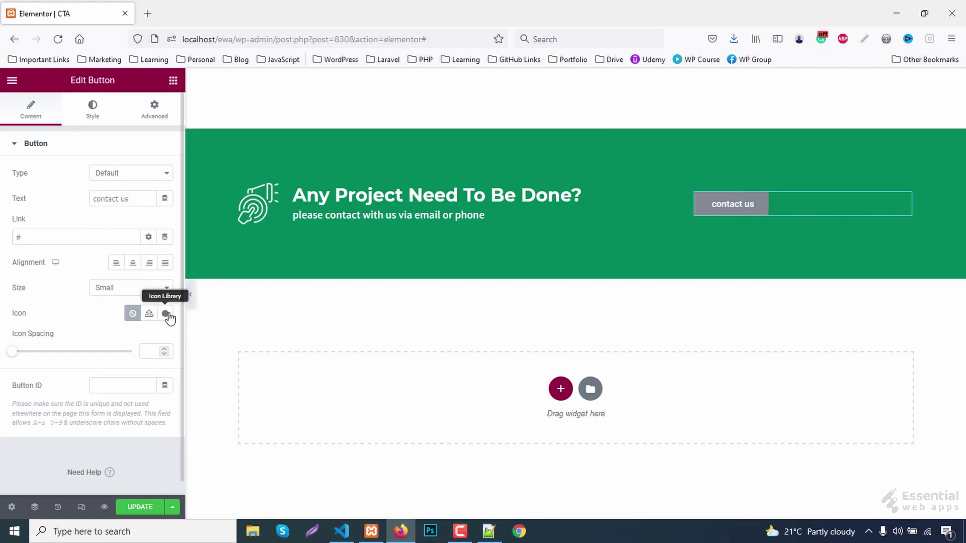
click(166, 315)
text(envelope)
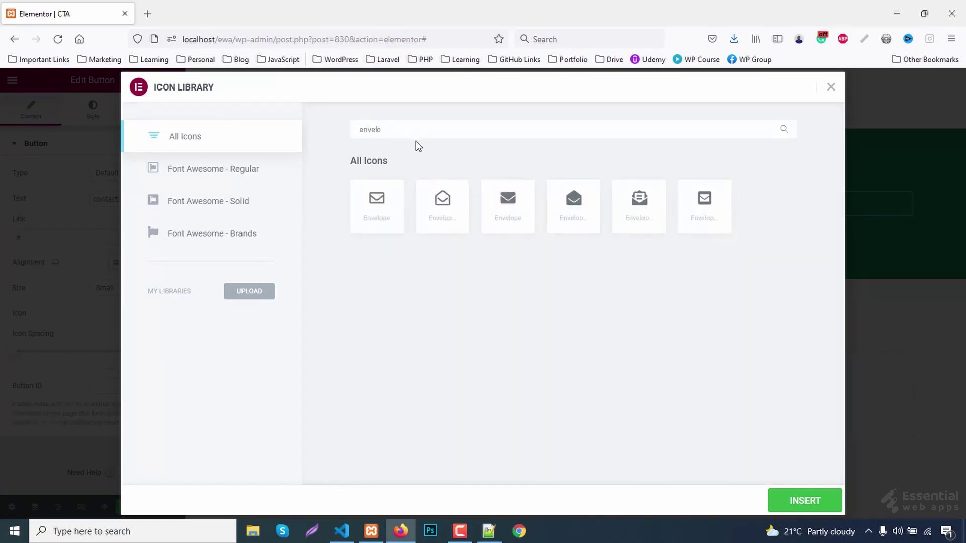
click(376, 204)
click(798, 500)
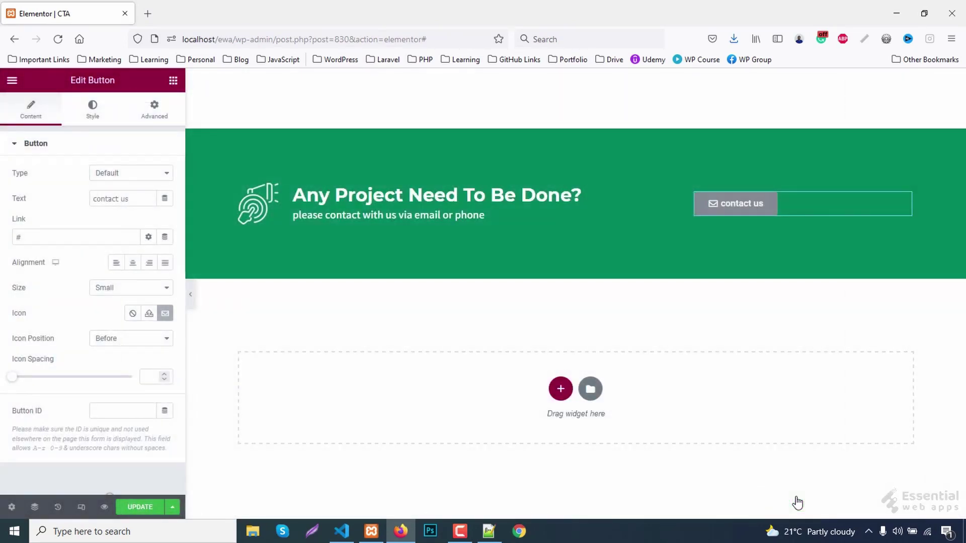
Set the button font to Varta at size 24
click(93, 112)
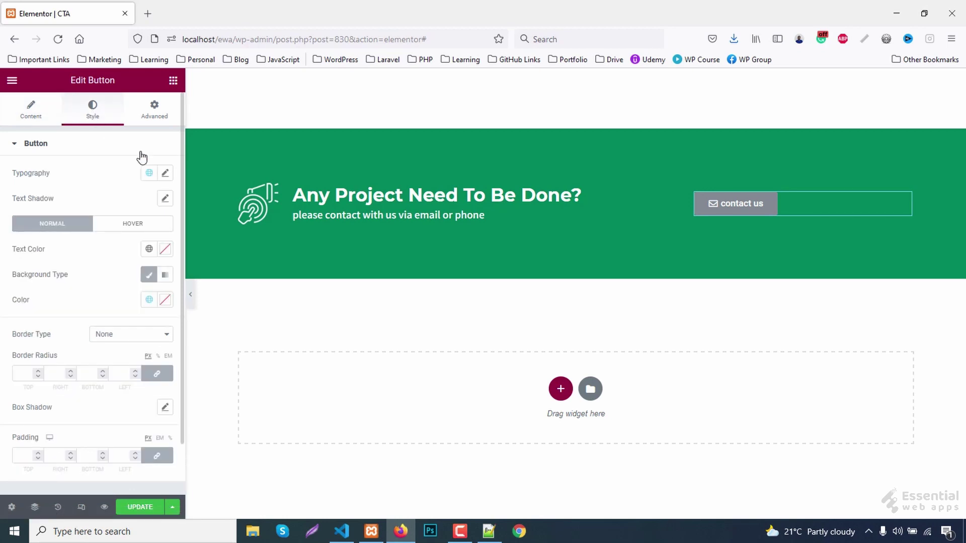
click(166, 174)
click(125, 229)
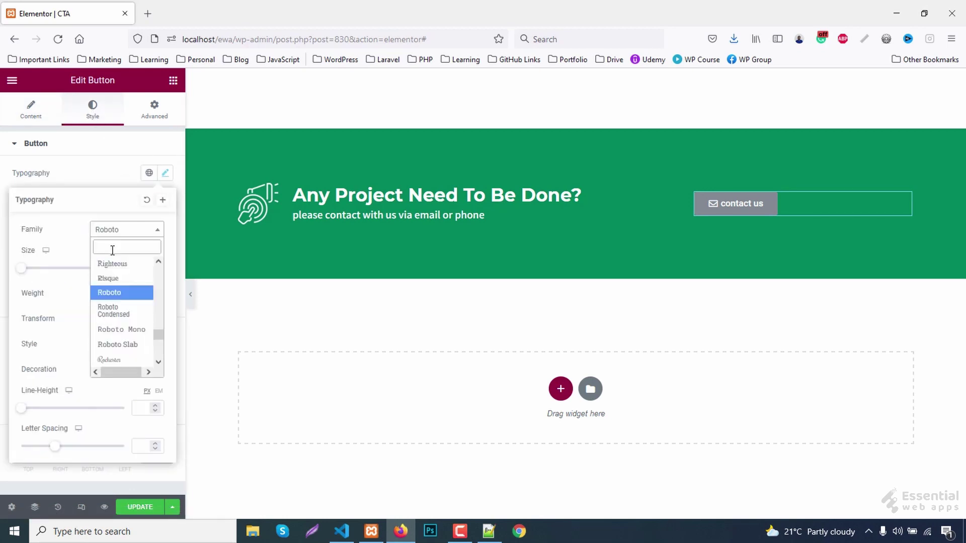
text(vart)
click(115, 277)
click(138, 267)
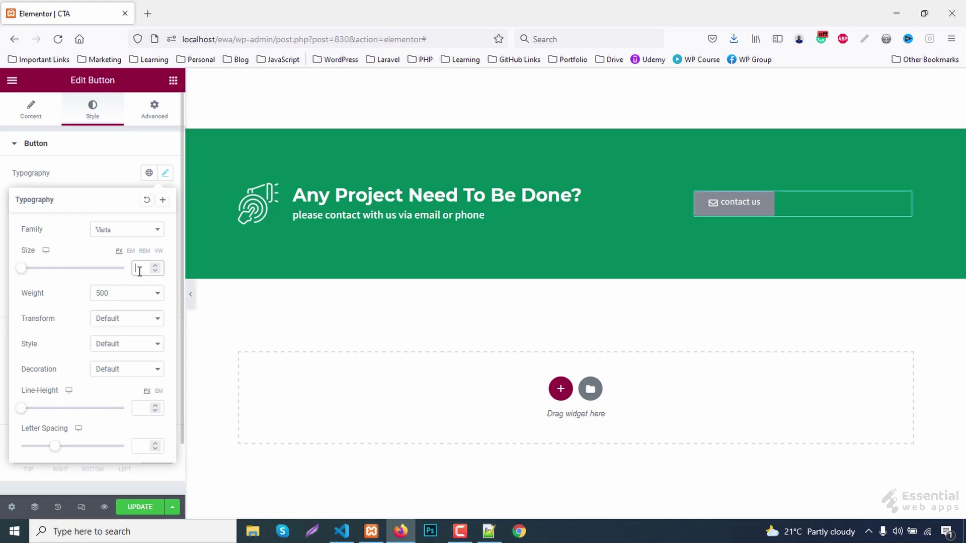
text(20)
key(Up)
key(Up)
key(Up)
key(Up)
key(Up)
key(Up)
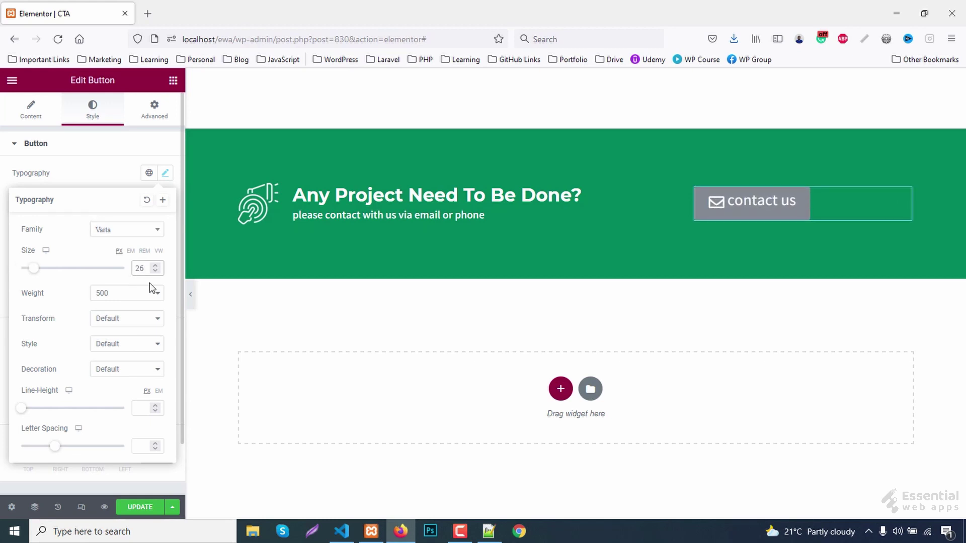
key(Down)
key(Down)
Make the button text weight 600 and uppercase, adjust line height, and set icon spacing to 10
click(148, 292)
click(107, 367)
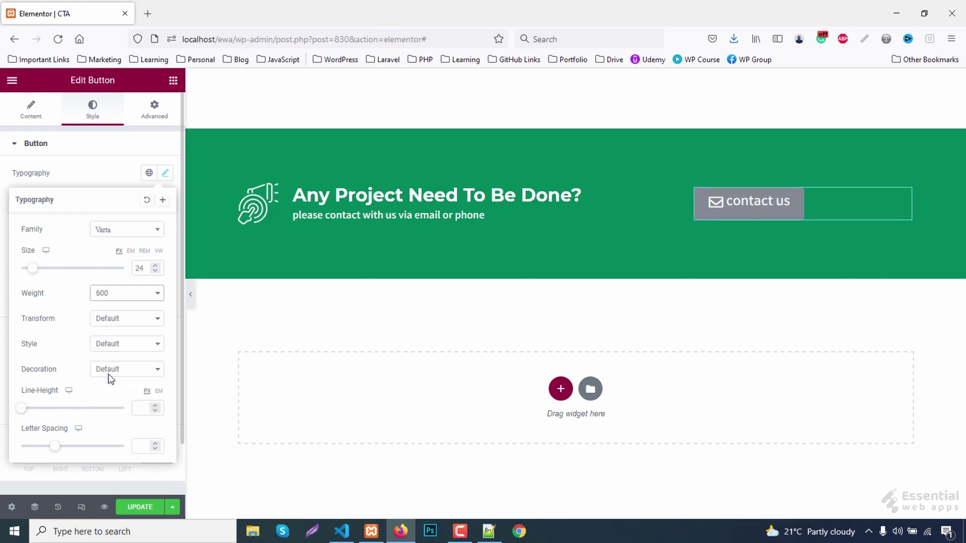
click(114, 318)
click(114, 348)
click(145, 408)
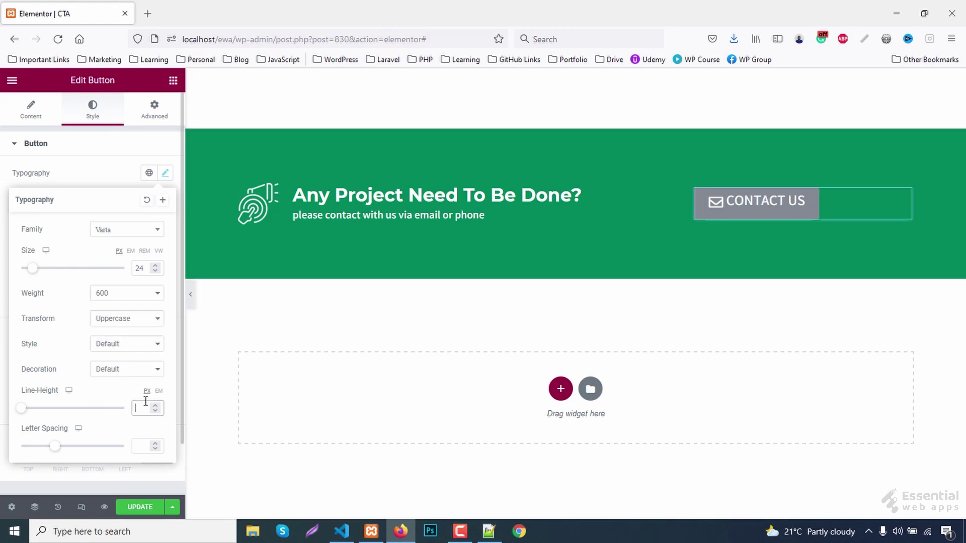
text(30)
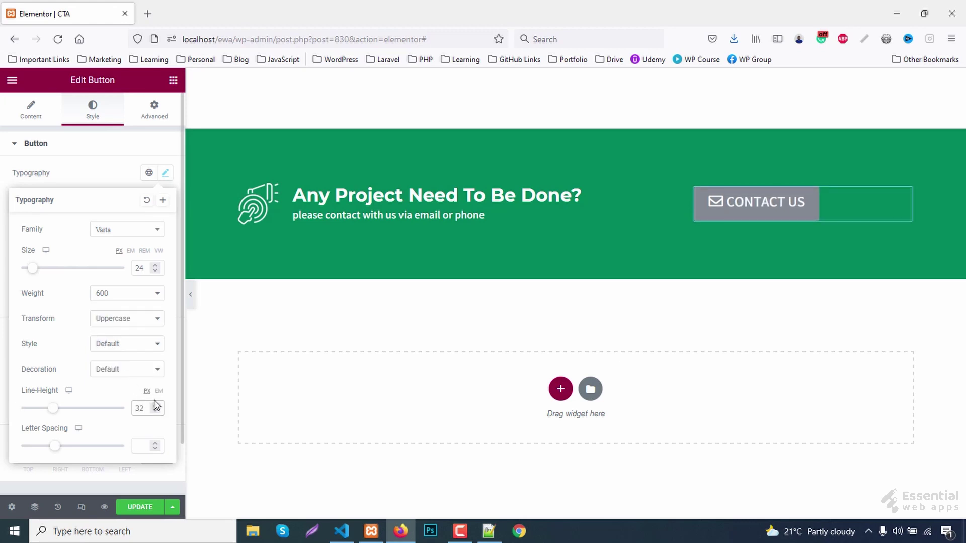
click(31, 108)
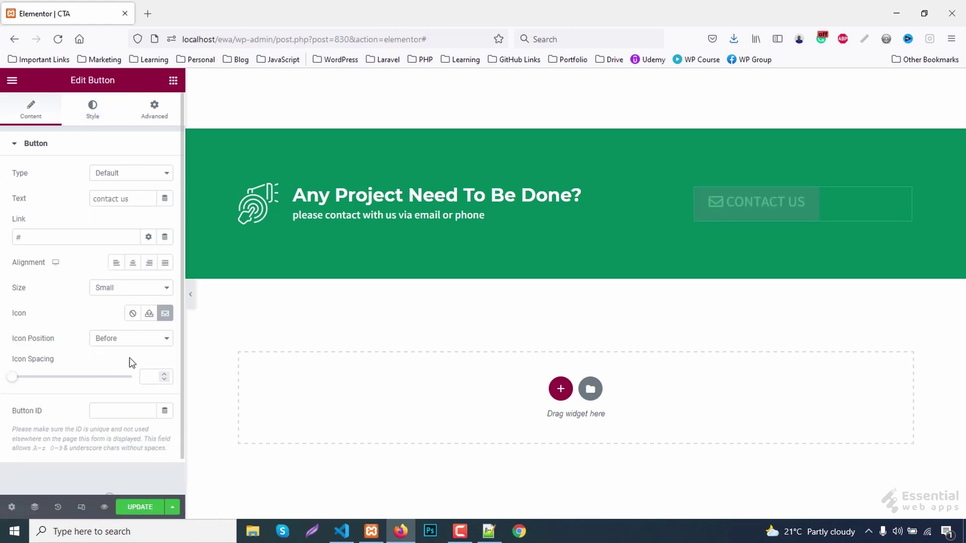
text(8)
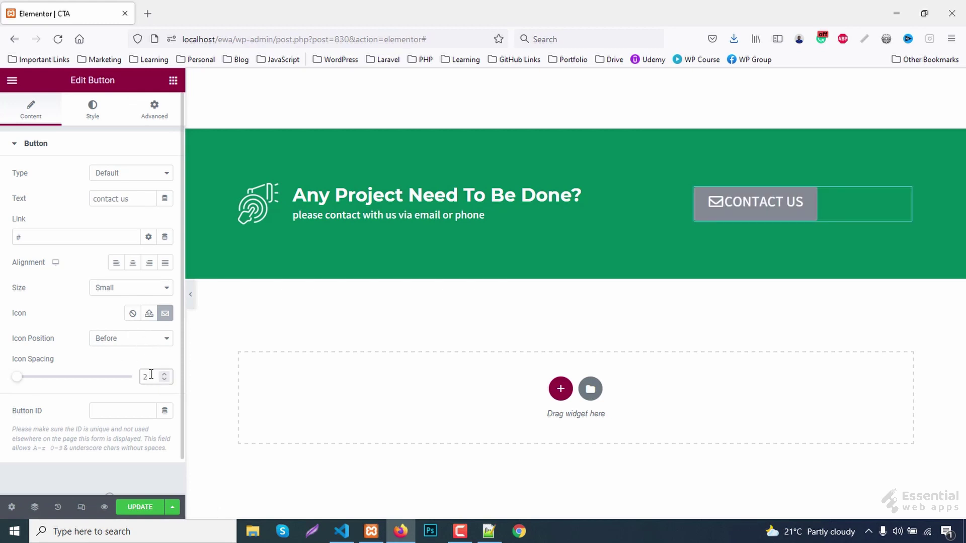
key(Up)
key(Up)
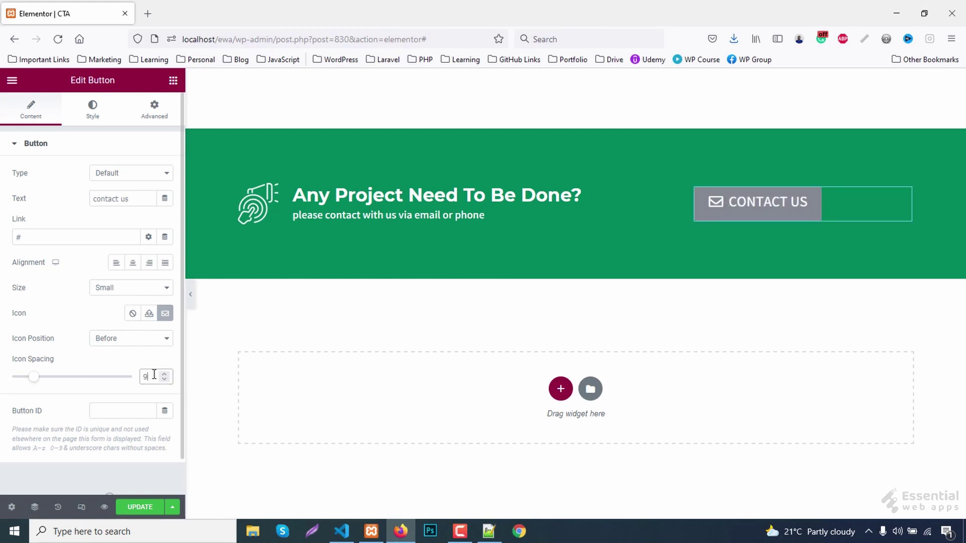
click(94, 110)
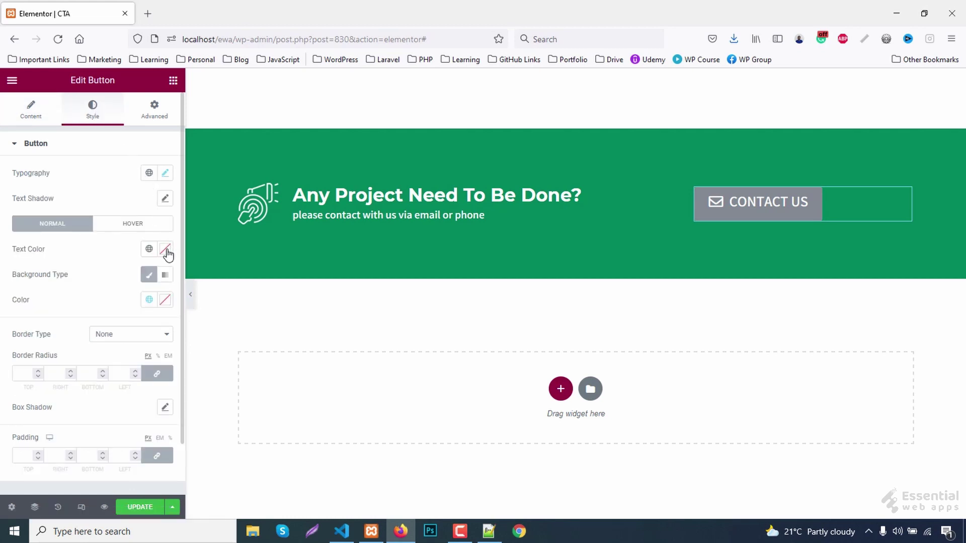
Set the button's normal background colour to #222
click(165, 300)
click(93, 485)
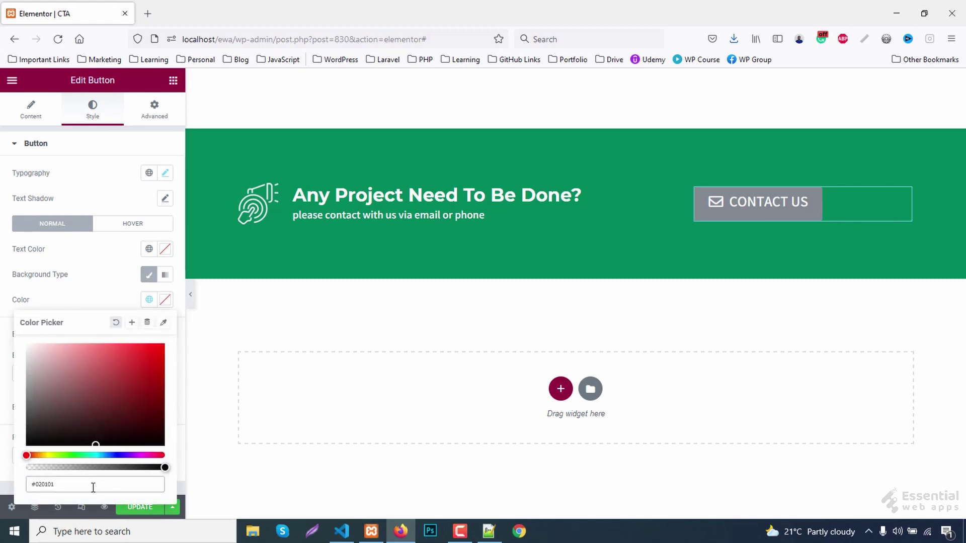
double_click(92, 487)
text(222)
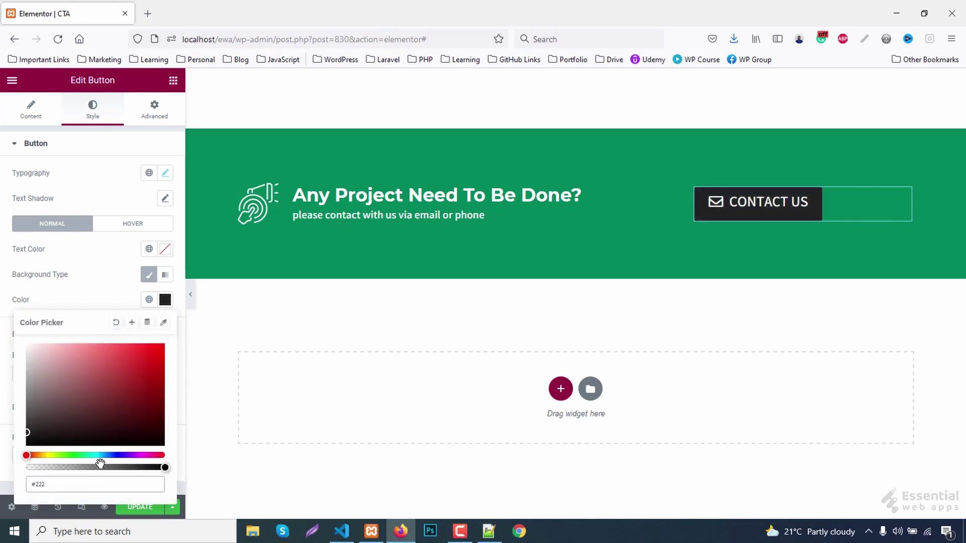
Give the button hover state #222 text on a #fff background
click(132, 224)
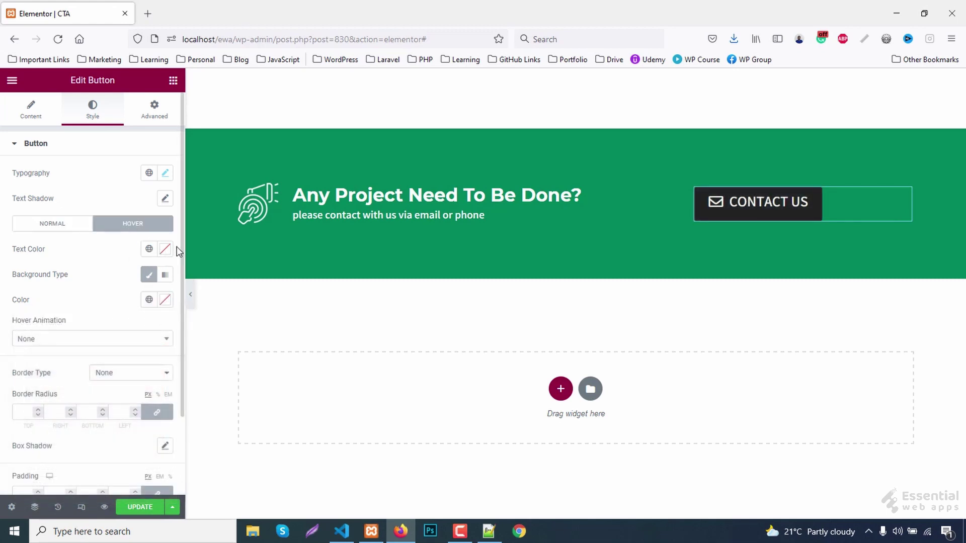
click(165, 249)
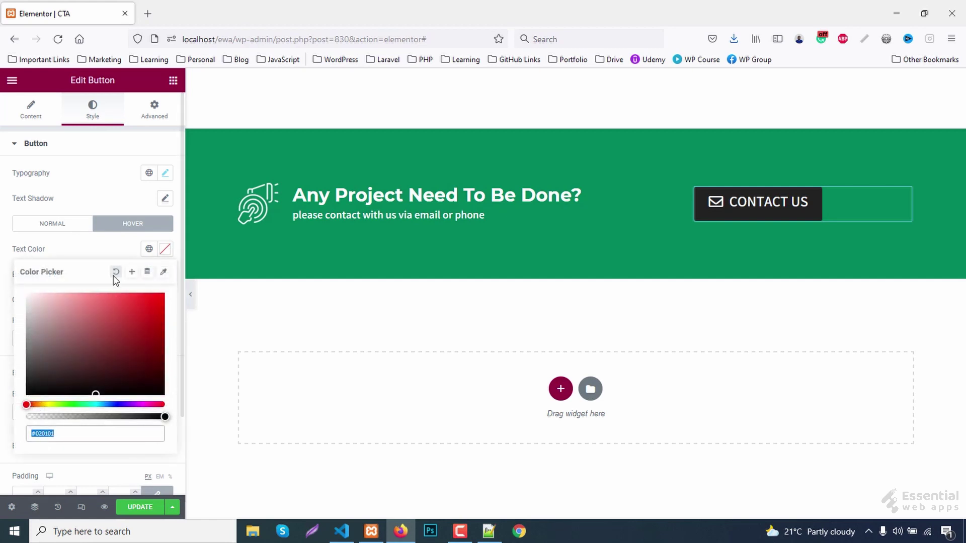
text(#2)
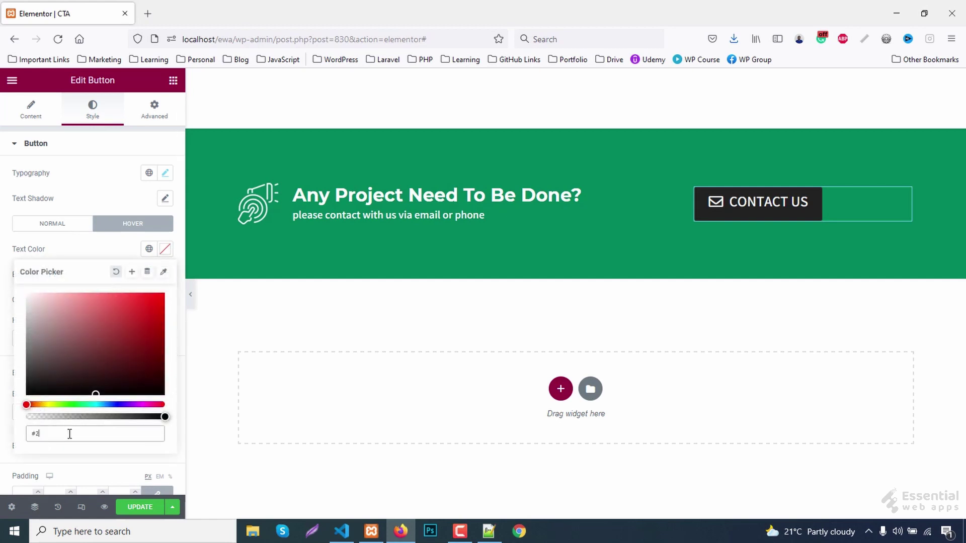
text(22)
click(165, 249)
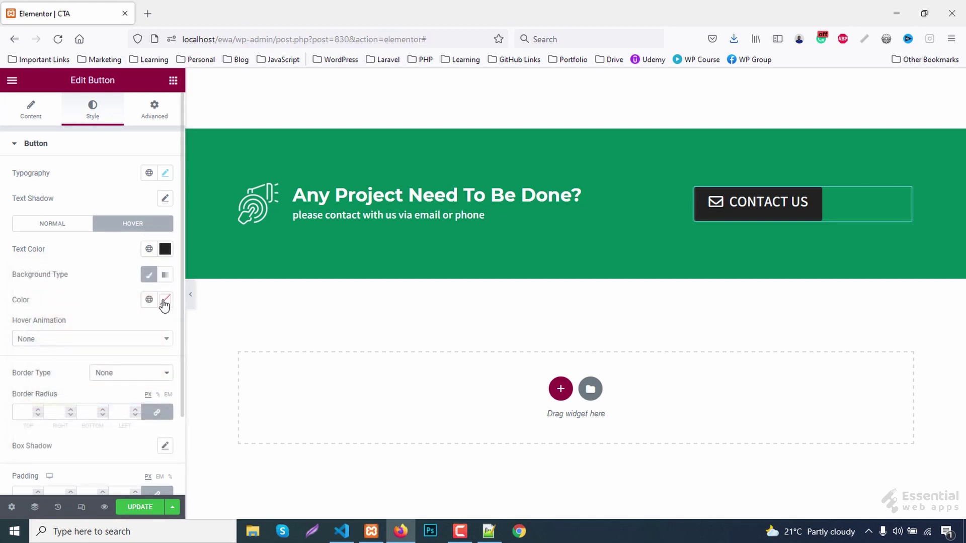
click(165, 300)
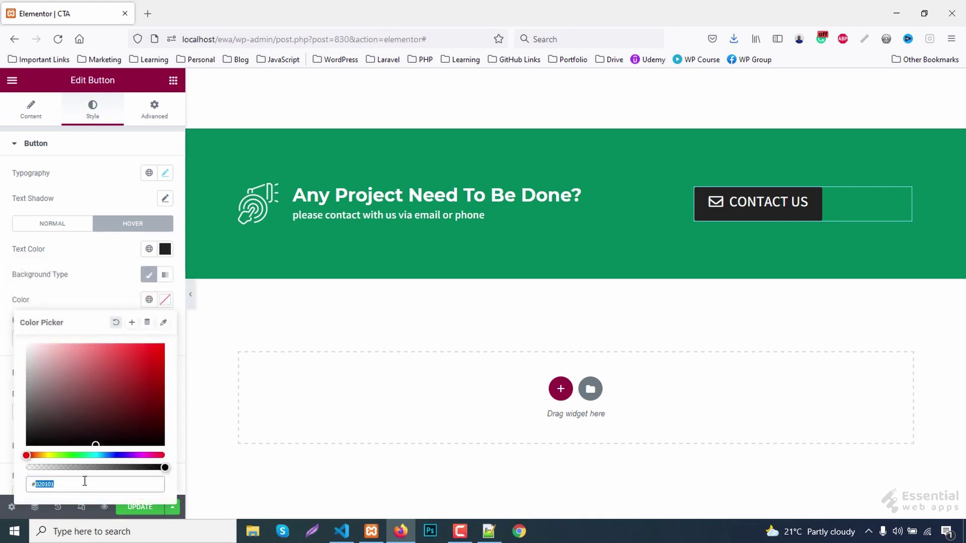
text(#fff)
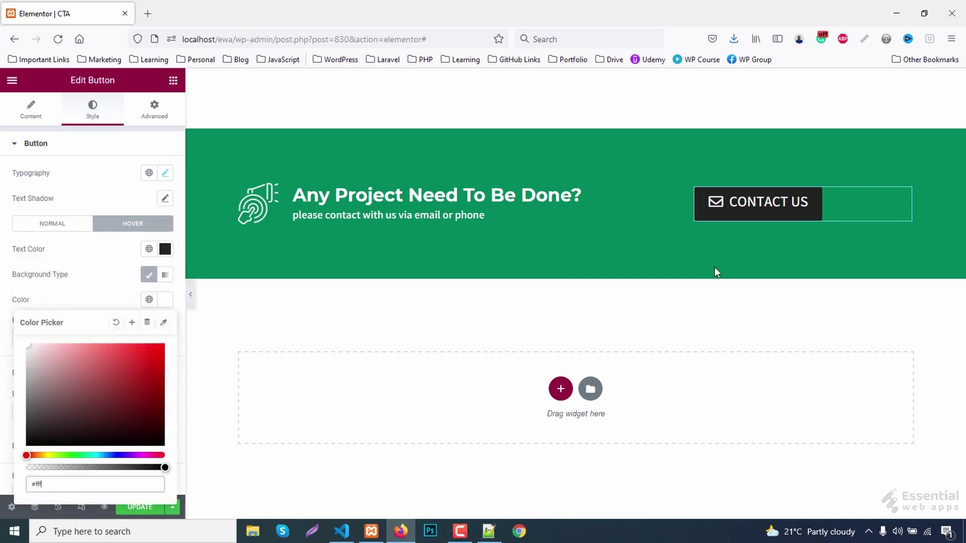
click(164, 301)
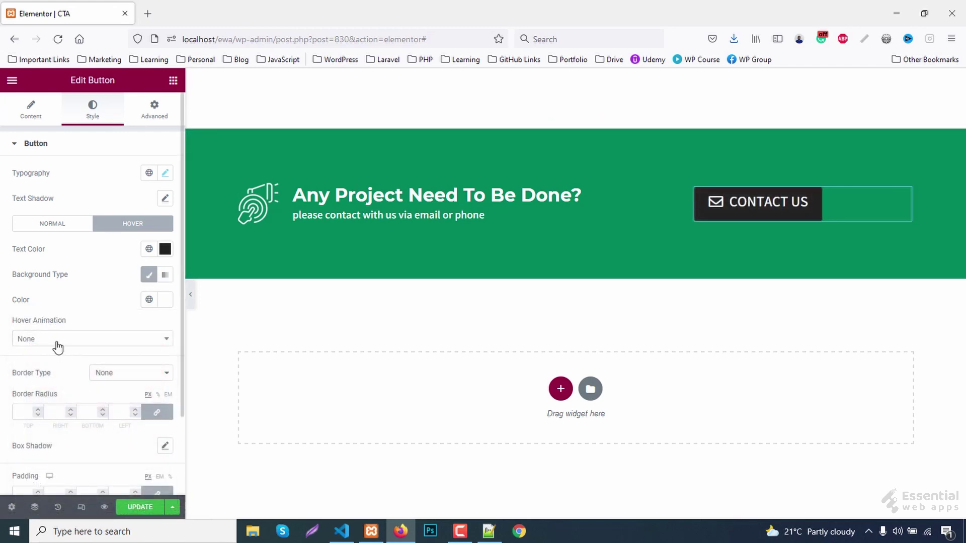
Set the button's hover animation to Push, after trying Shrink and Pulse
click(43, 340)
click(48, 388)
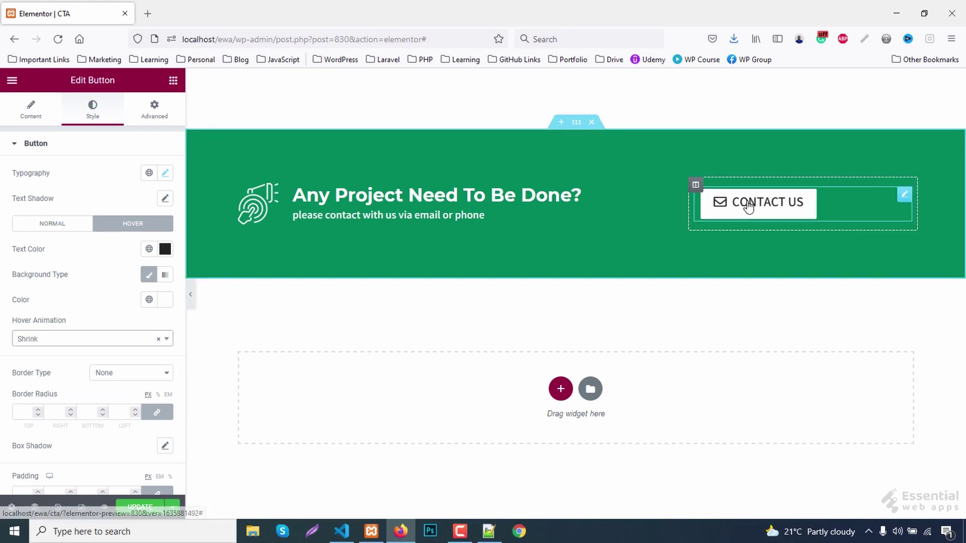
click(48, 339)
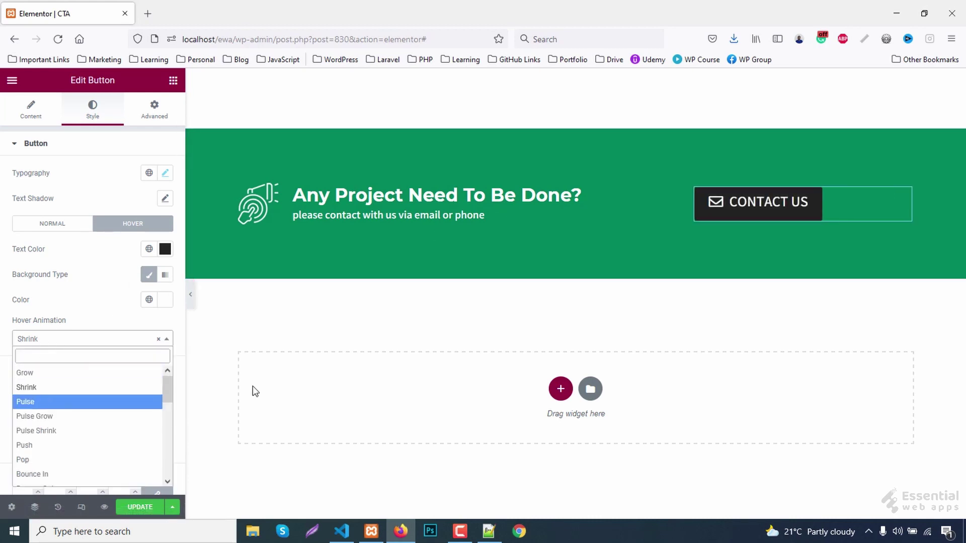
click(44, 402)
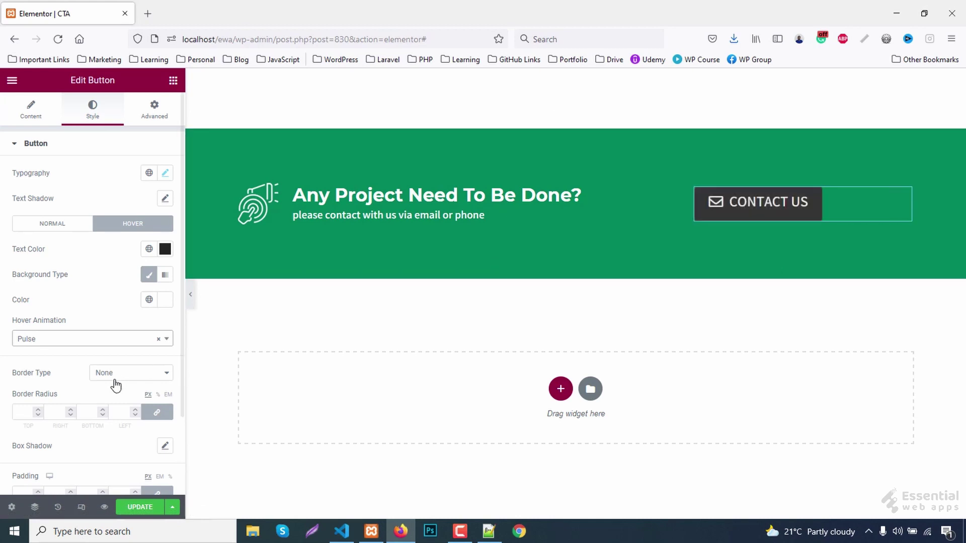
click(52, 343)
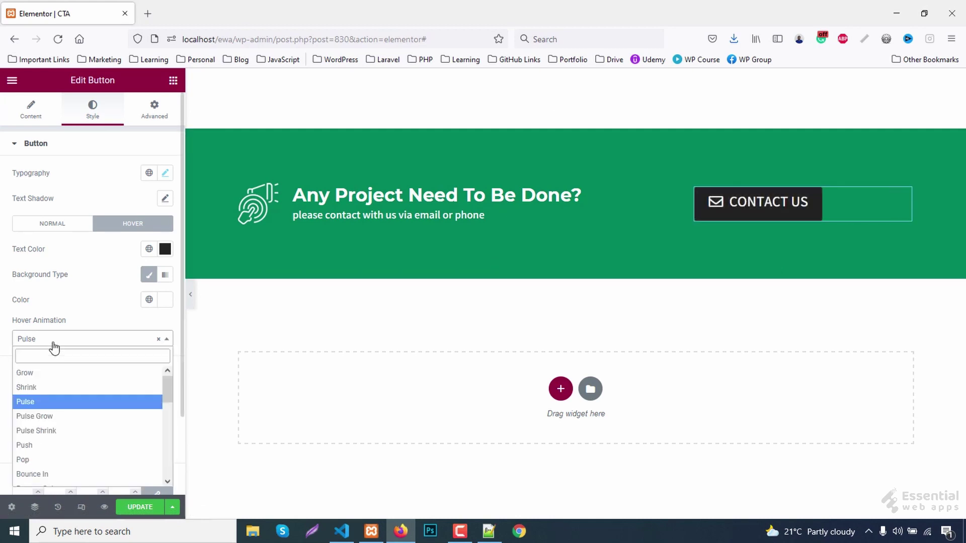
click(24, 445)
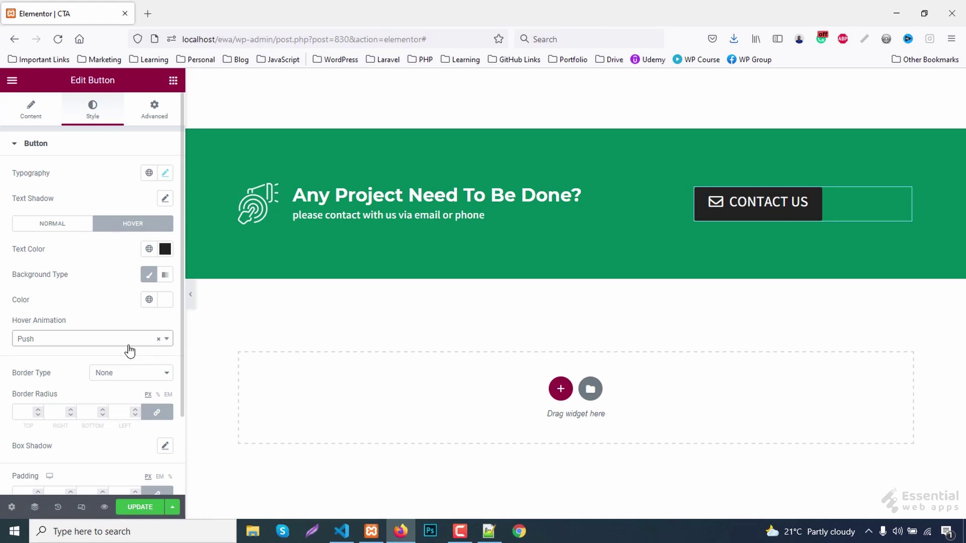
Unlink the button padding and set it to 20/30/15/30
scroll(103, 359, down, 1)
scroll(105, 360, down, 1)
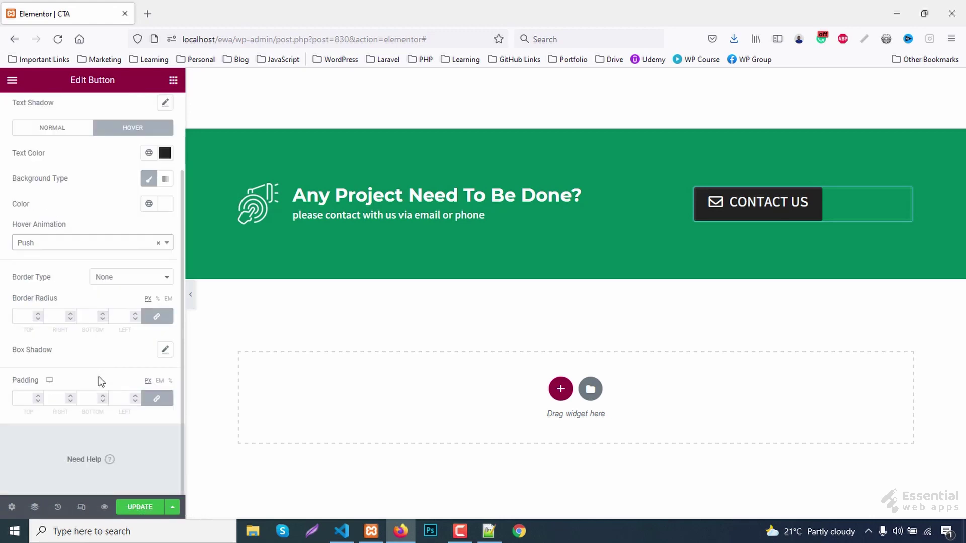
click(157, 398)
click(21, 398)
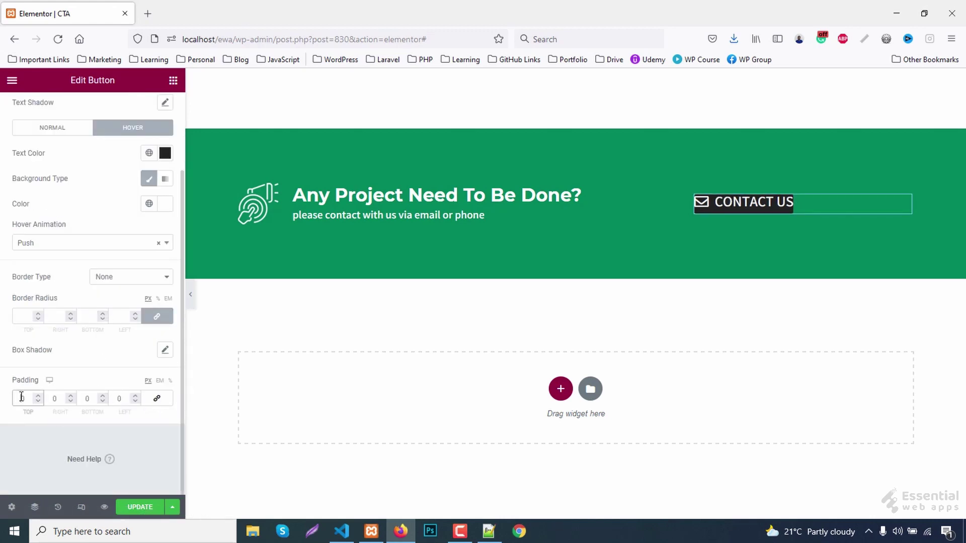
text(2)
click(91, 399)
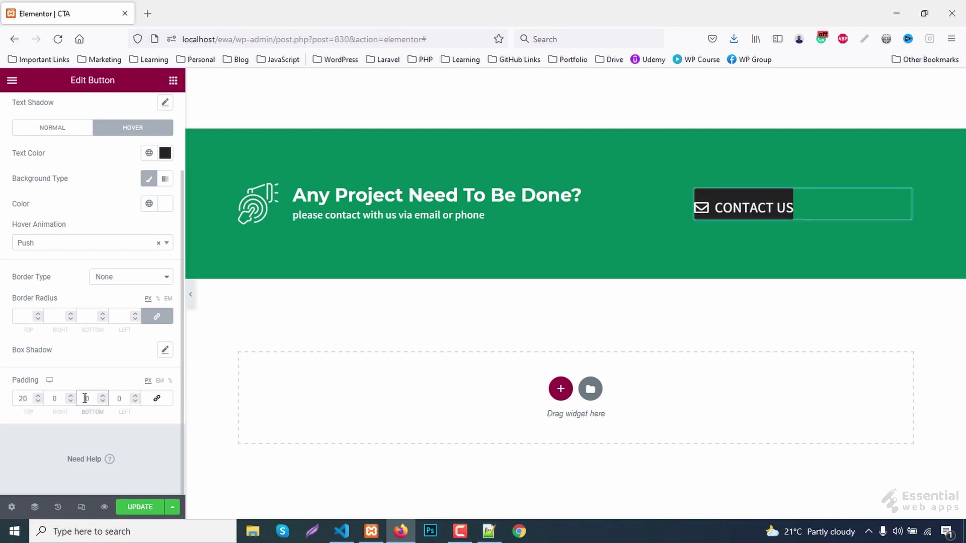
text(20)
key(shift+Tab)
text(30)
key(Tab)
key(Tab)
text(30)
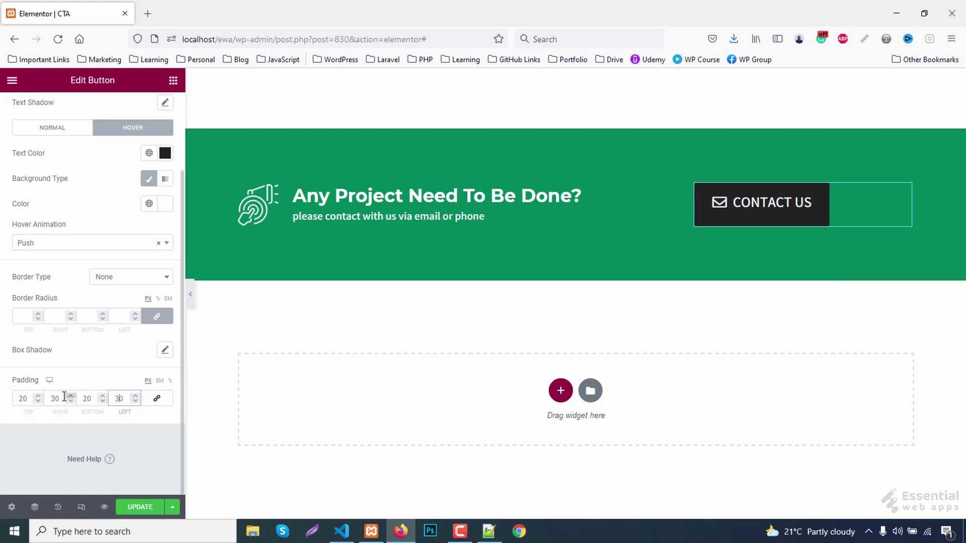
click(92, 399)
text(15)
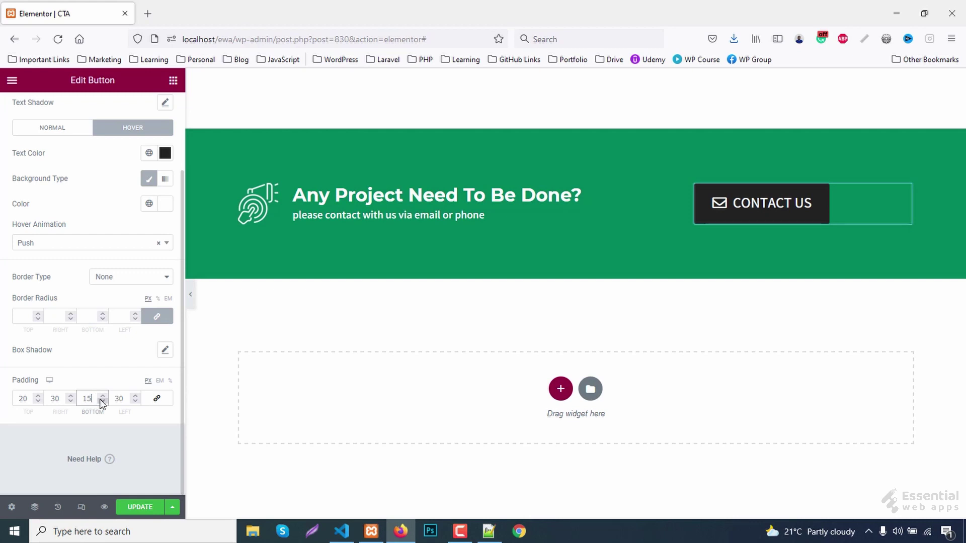
Give the button slightly rounded corners, then hide the panel to preview
click(26, 316)
text(1)
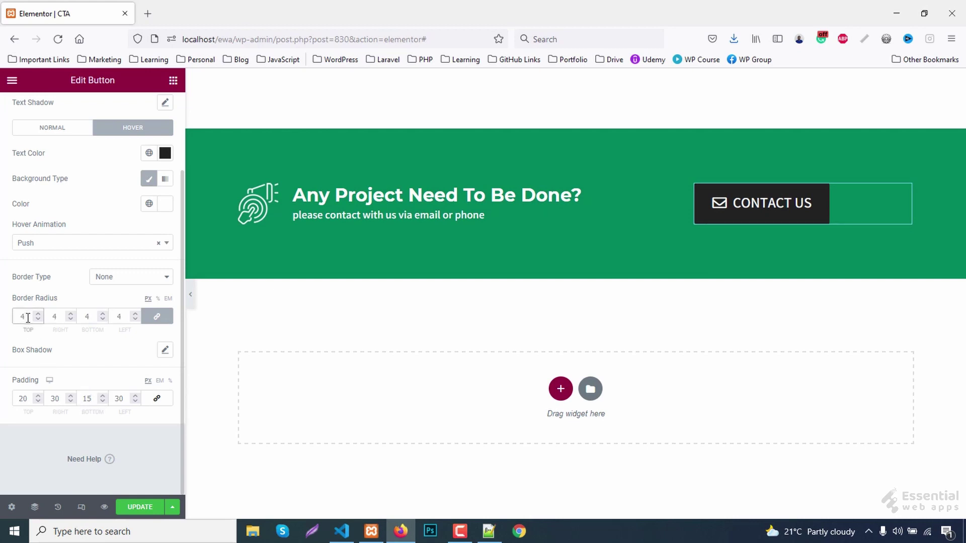
click(54, 127)
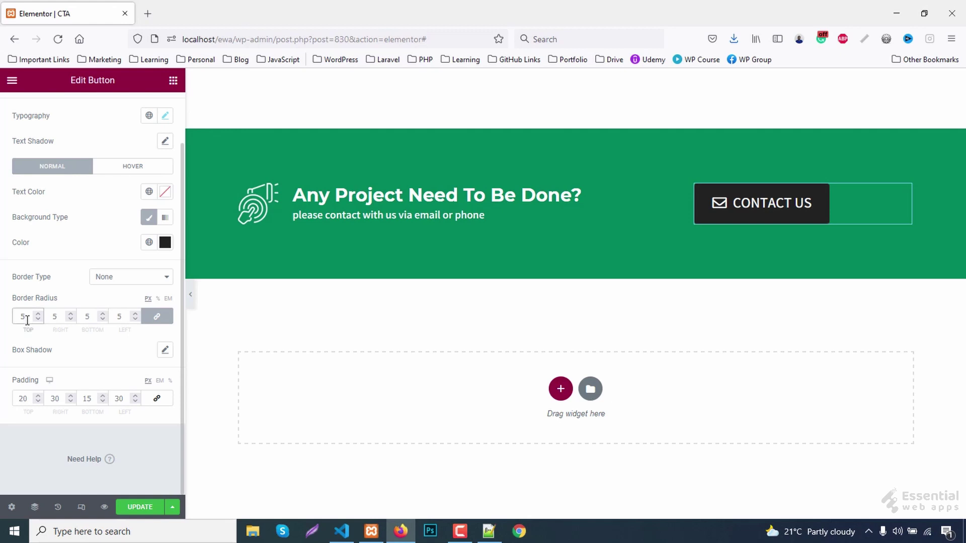
click(190, 296)
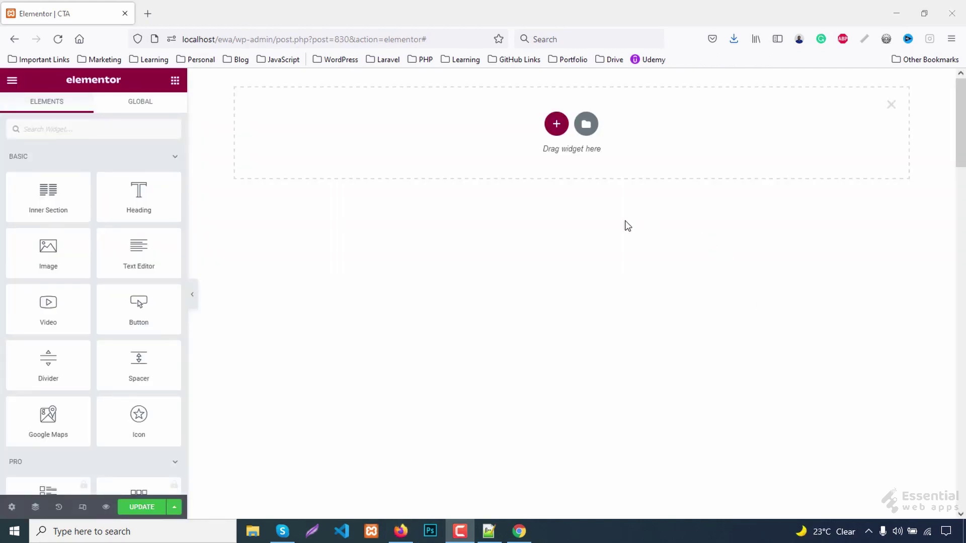
Add a one-column section with a 120 px margin
click(555, 132)
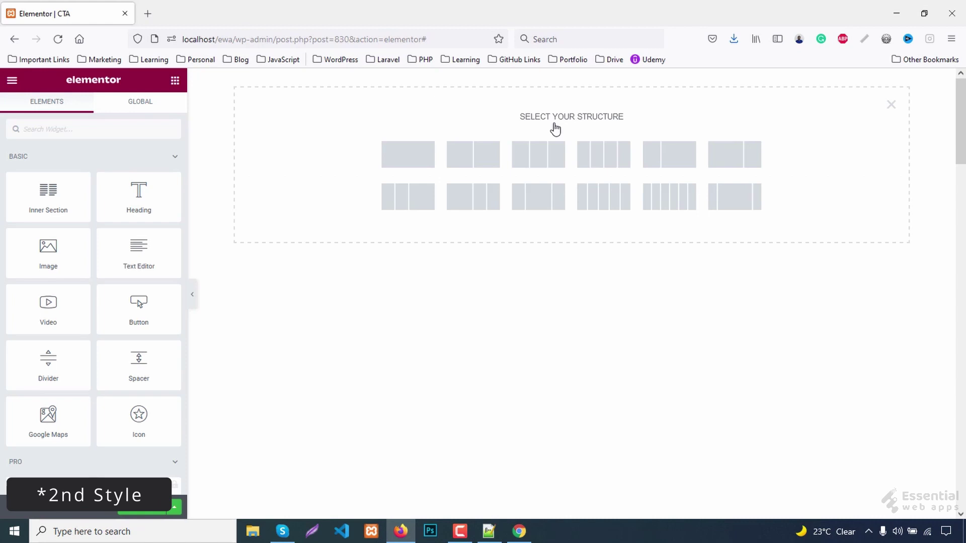
click(419, 161)
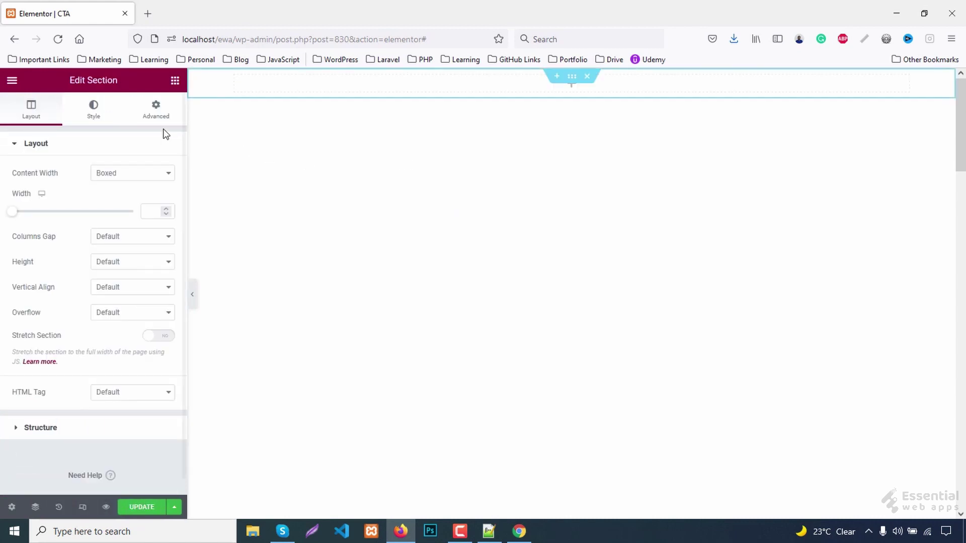
click(157, 111)
click(22, 185)
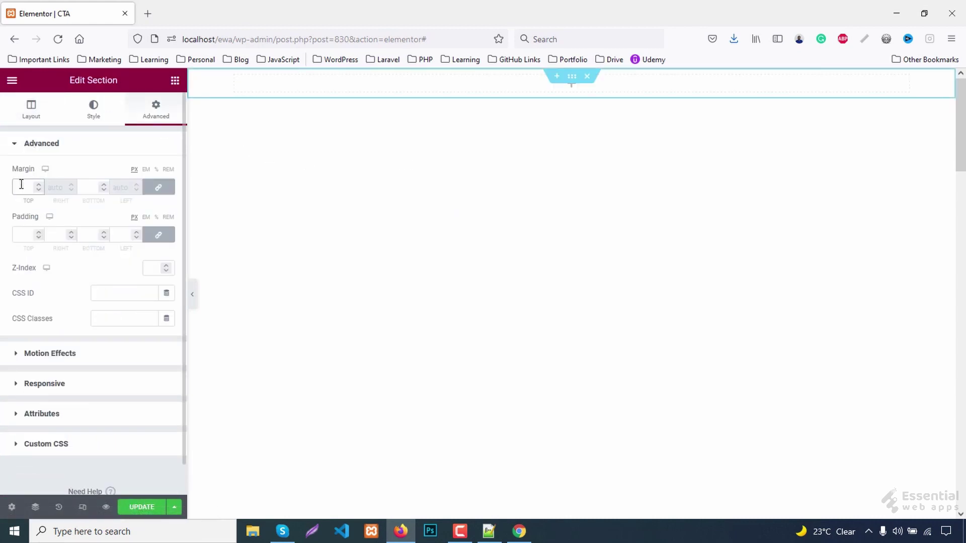
text(120)
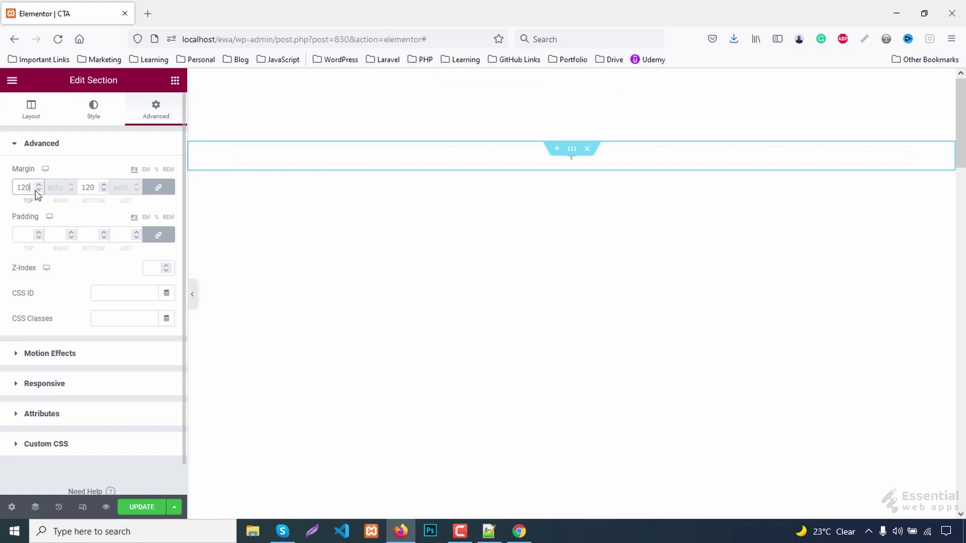
Unlink the new column's padding and adjust its individual side values
click(235, 150)
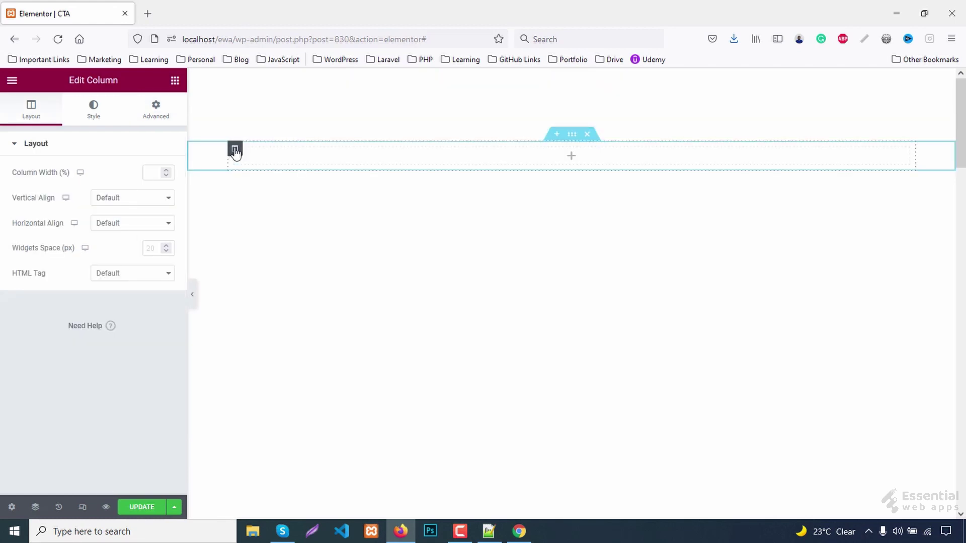
click(156, 110)
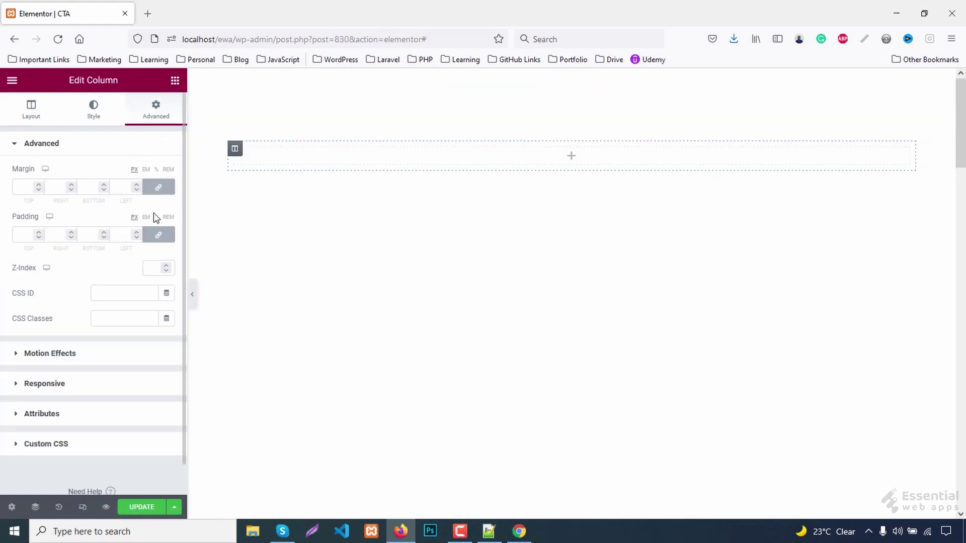
click(159, 235)
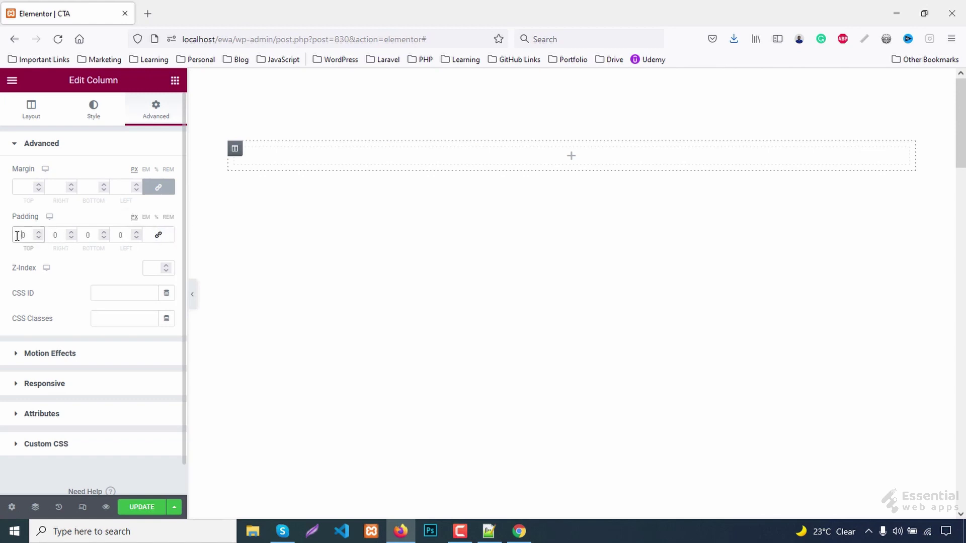
click(86, 235)
text(40)
click(55, 236)
click(119, 236)
Give the column 7 px rounded corners and a faint rgba(0,0,0,0.1) shadow, blur 20
click(83, 123)
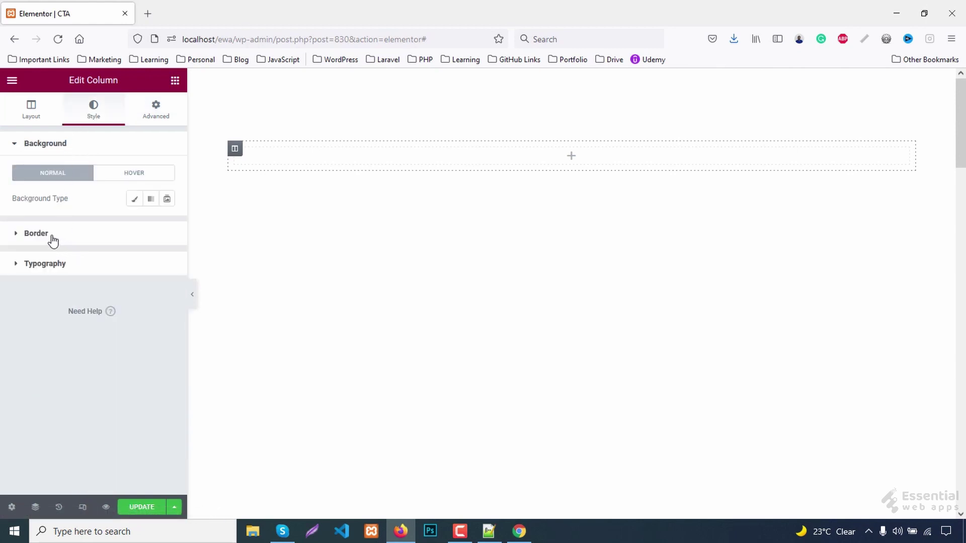
click(36, 234)
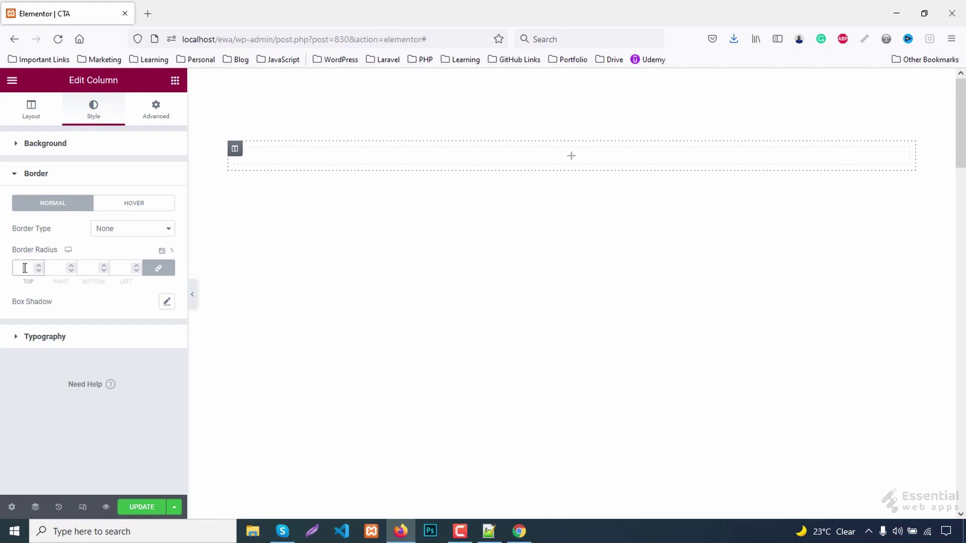
click(167, 302)
click(158, 336)
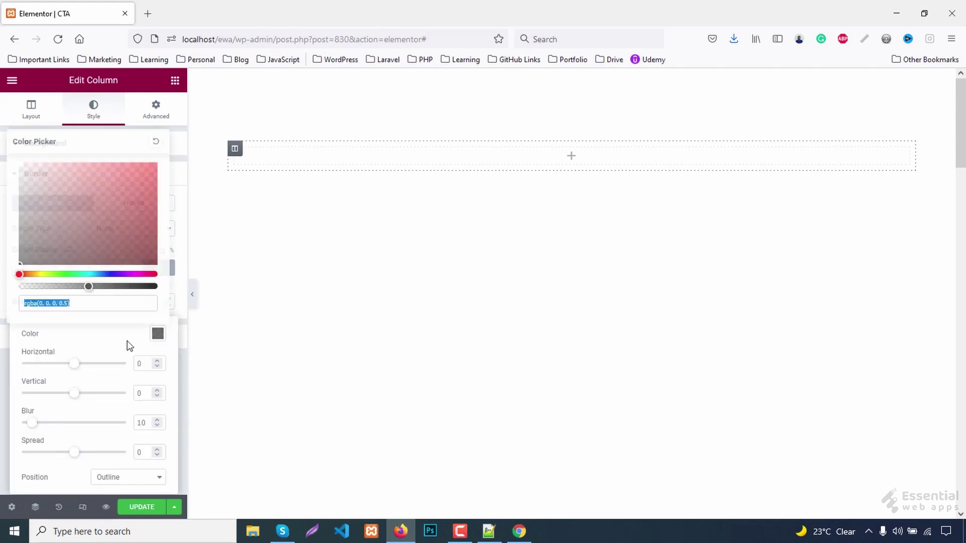
click(67, 303)
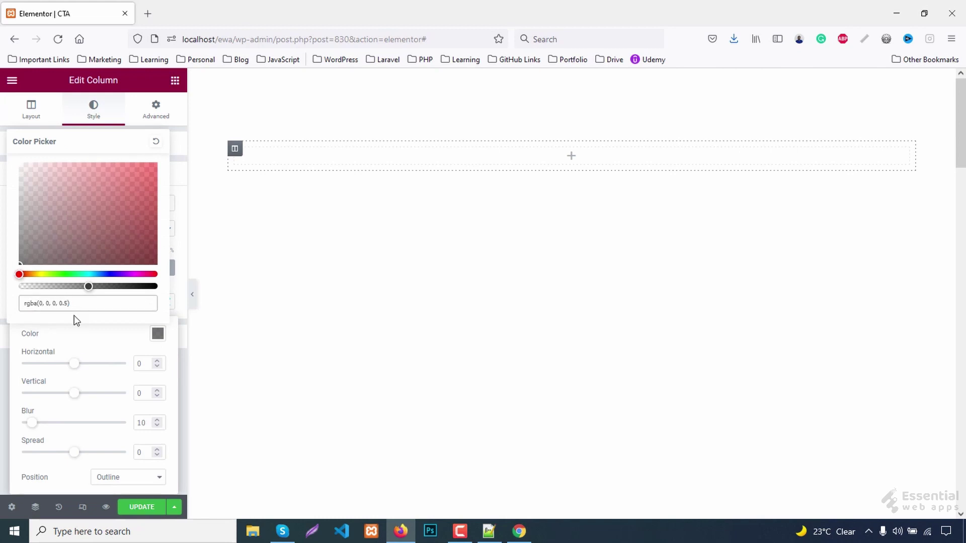
text(1)
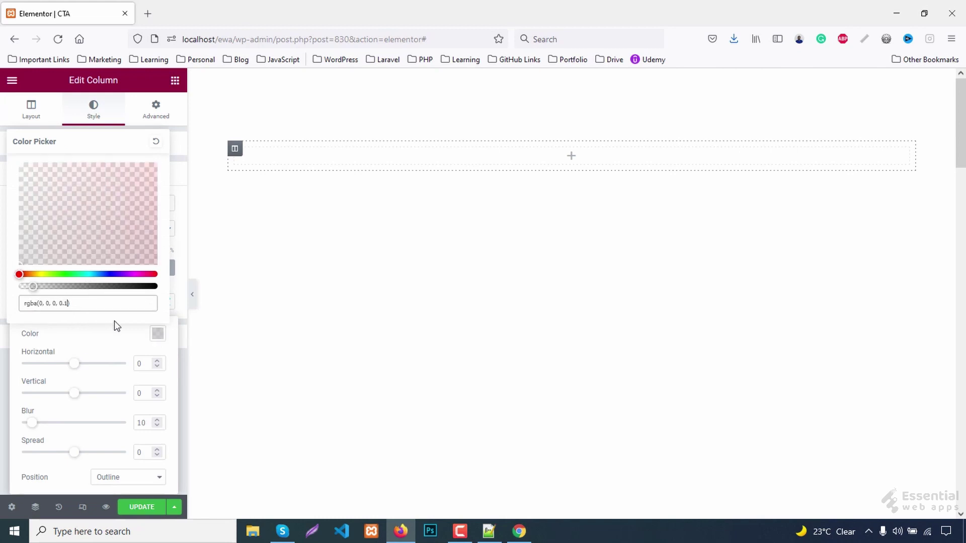
double_click(152, 394)
double_click(149, 422)
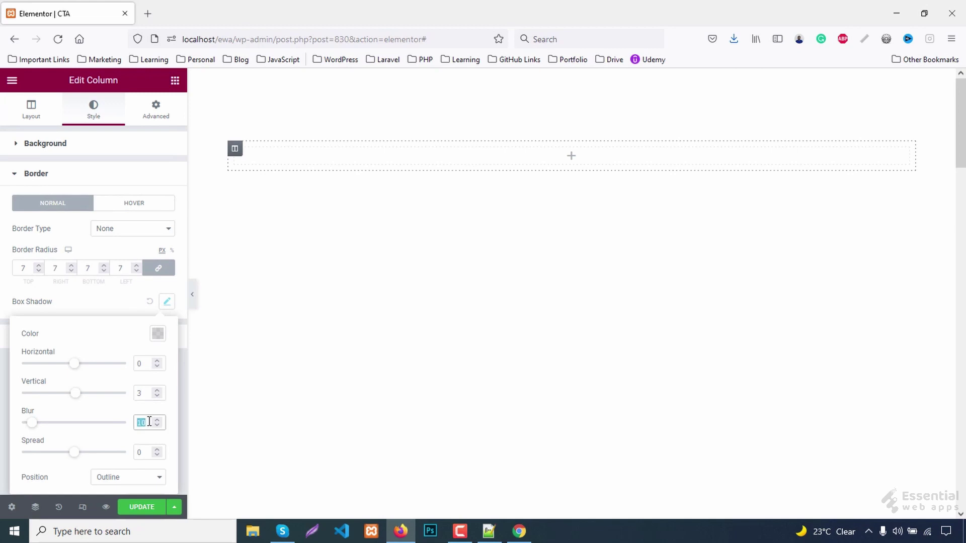
text(2)
click(175, 81)
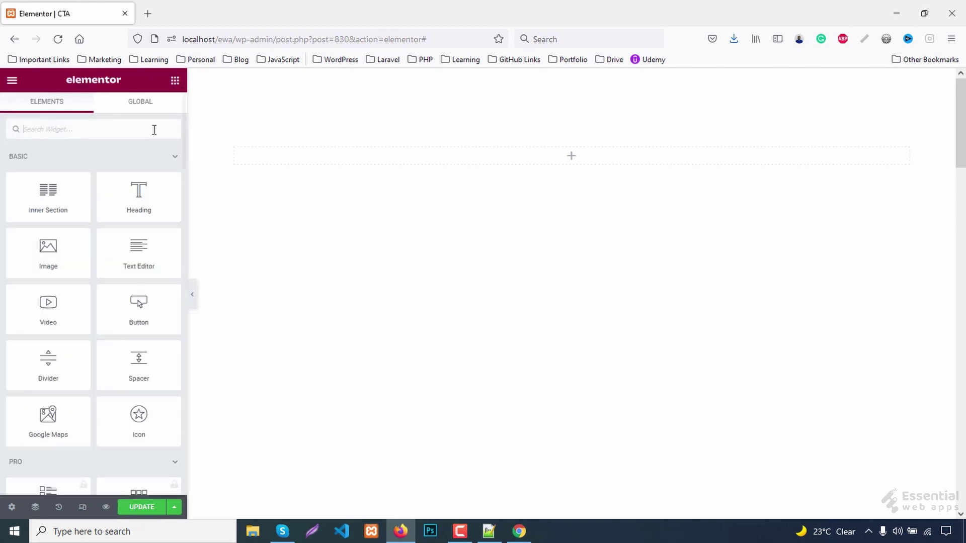
Add a middle-aligned inner section, duplicate a column to make three, and drop a heading in the first
drag(47, 193, 390, 159)
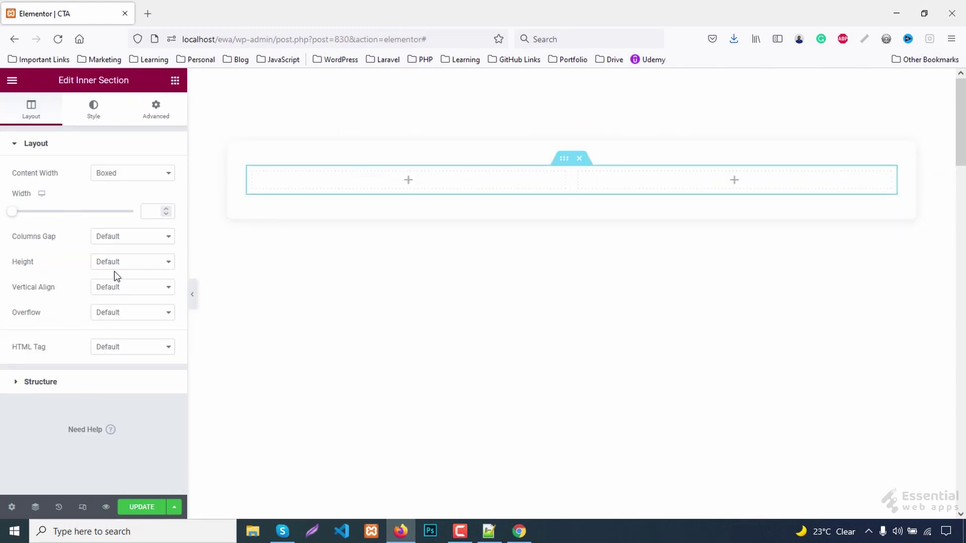
click(117, 287)
click(116, 329)
right_click(255, 173)
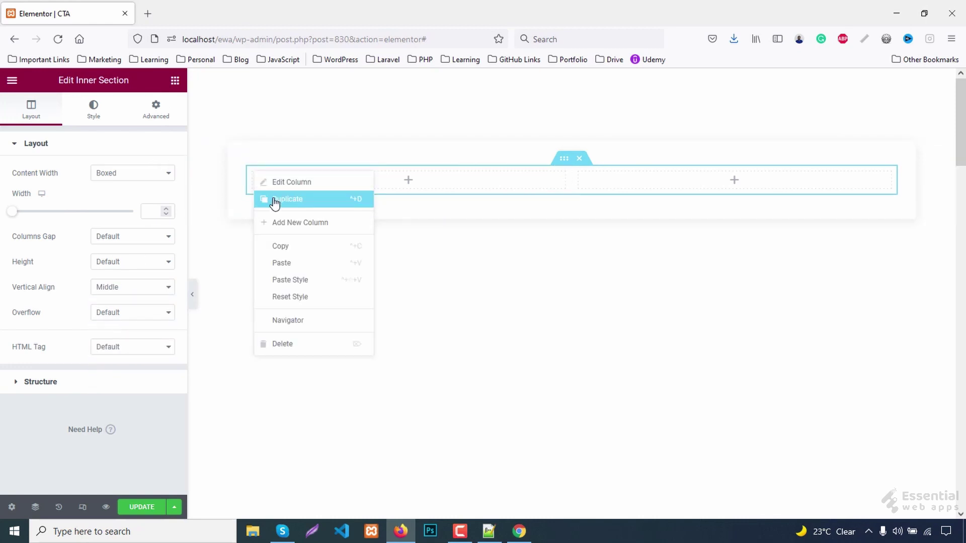
click(275, 203)
click(175, 81)
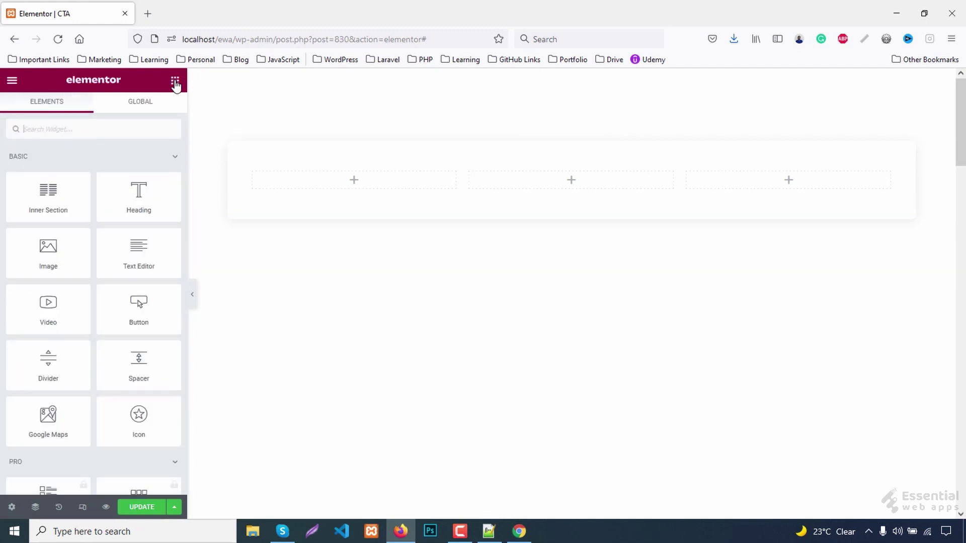
drag(141, 187, 346, 183)
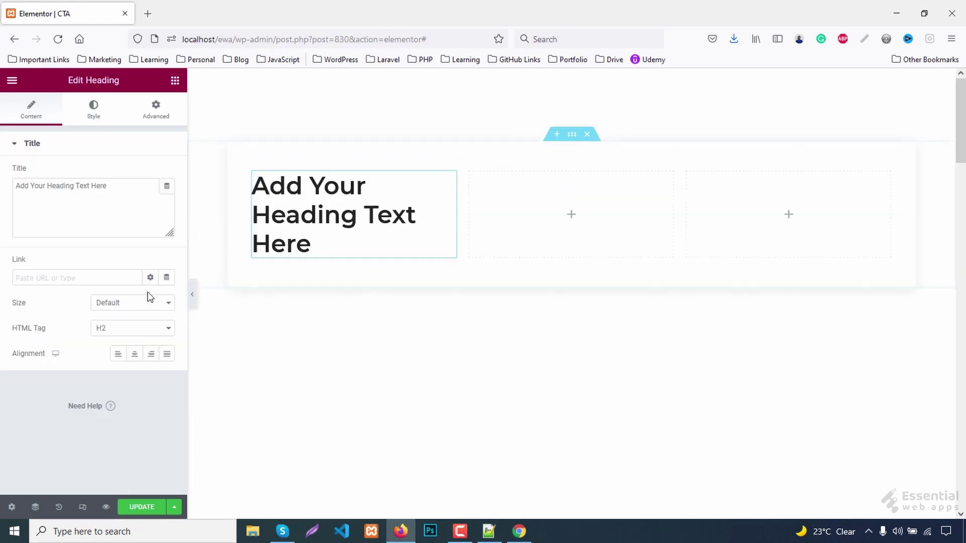
Make the heading an H5 reading 'Do you have any question'
click(116, 335)
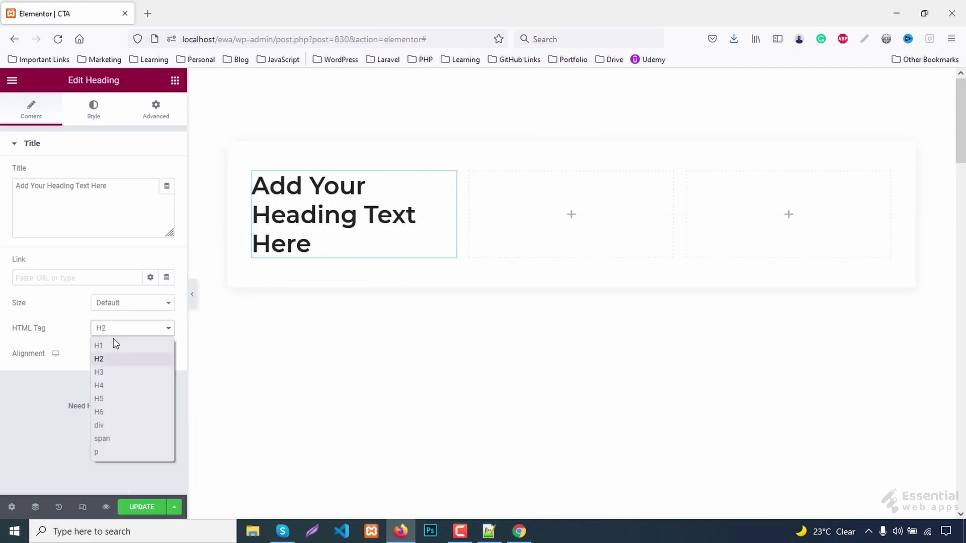
click(110, 398)
drag(110, 186, 2, 185)
text(Do )
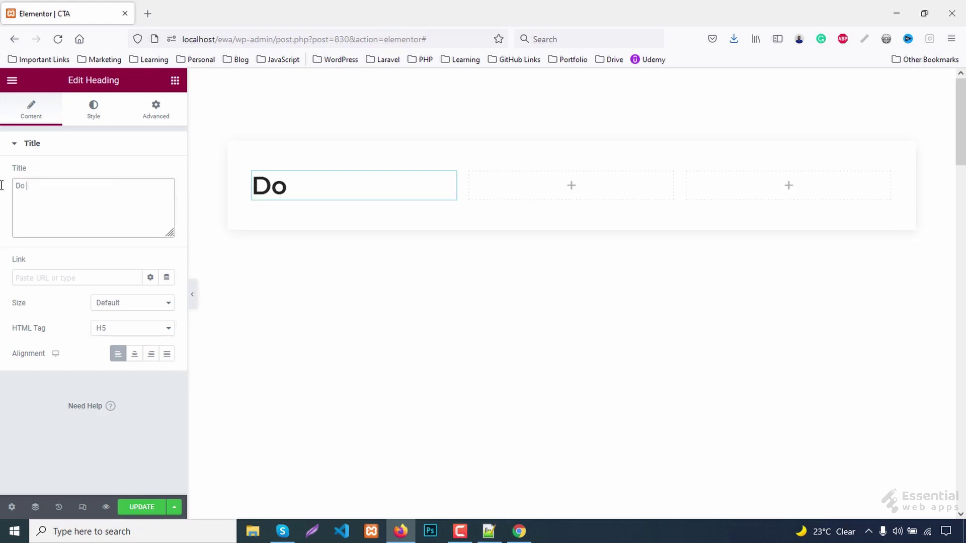
text(you have any question?)
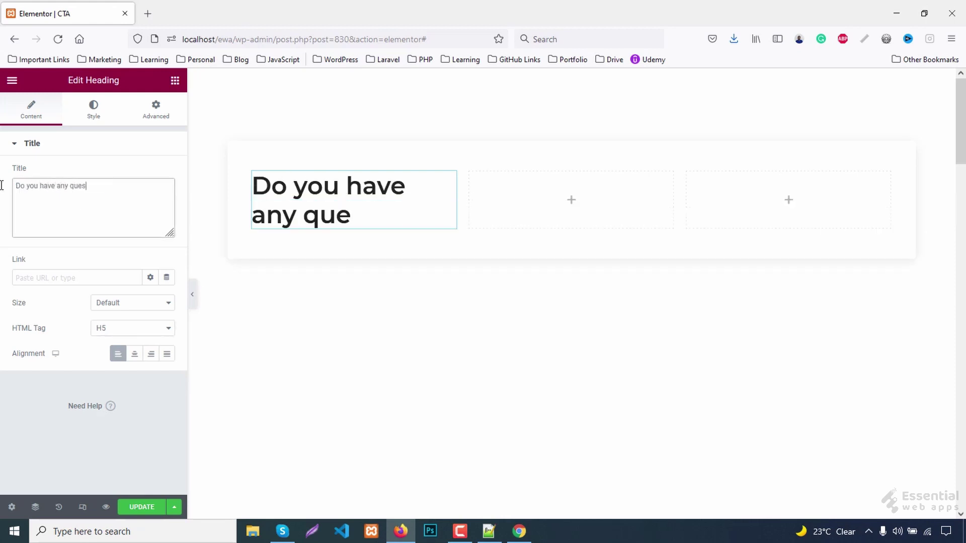
Give the heading size 20, weight 500 and line height 26, then drop a divider below it
click(93, 108)
click(167, 198)
text(20)
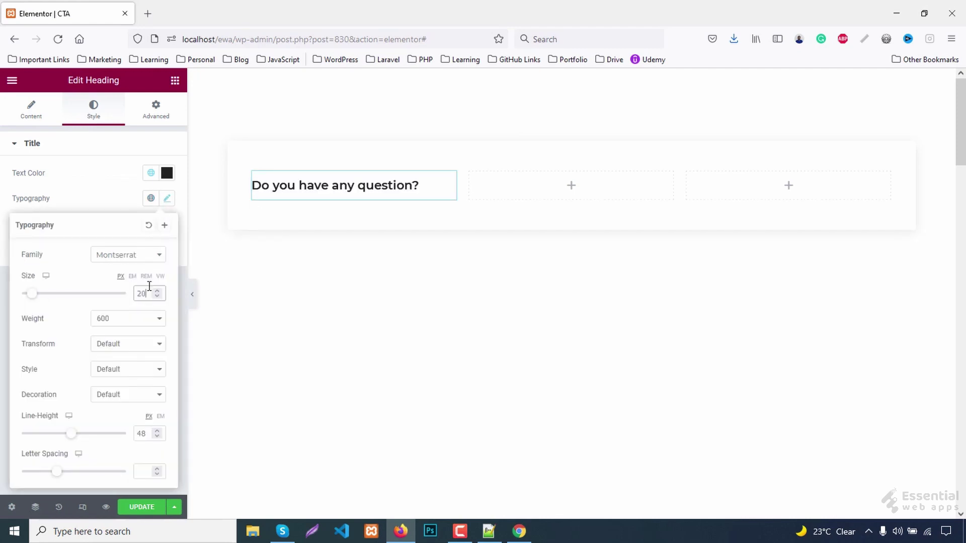
click(130, 317)
click(109, 391)
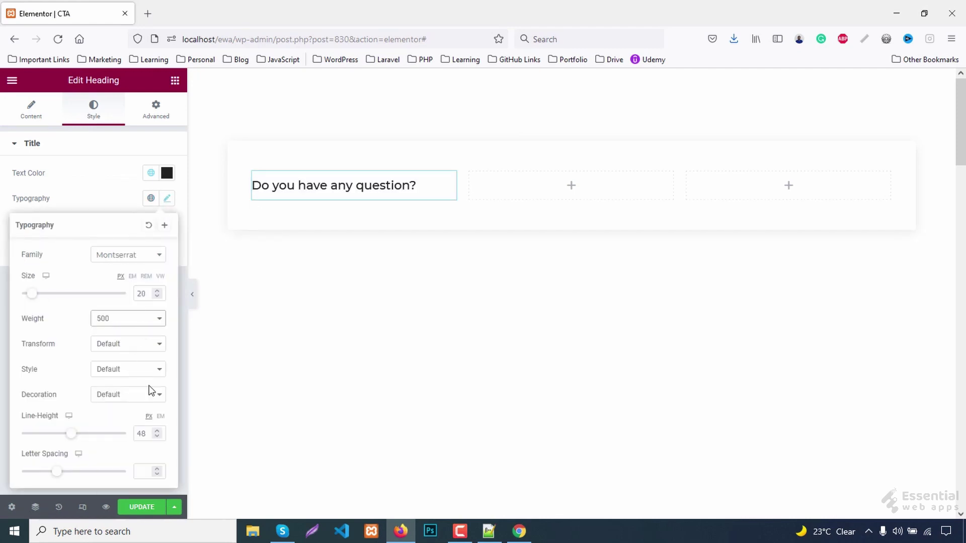
double_click(147, 432)
text(26)
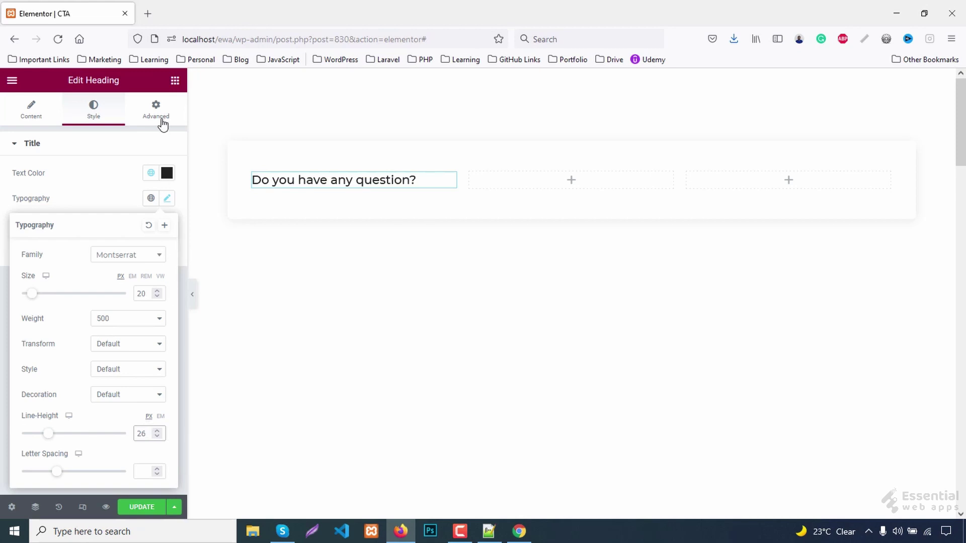
click(175, 80)
drag(49, 360, 308, 185)
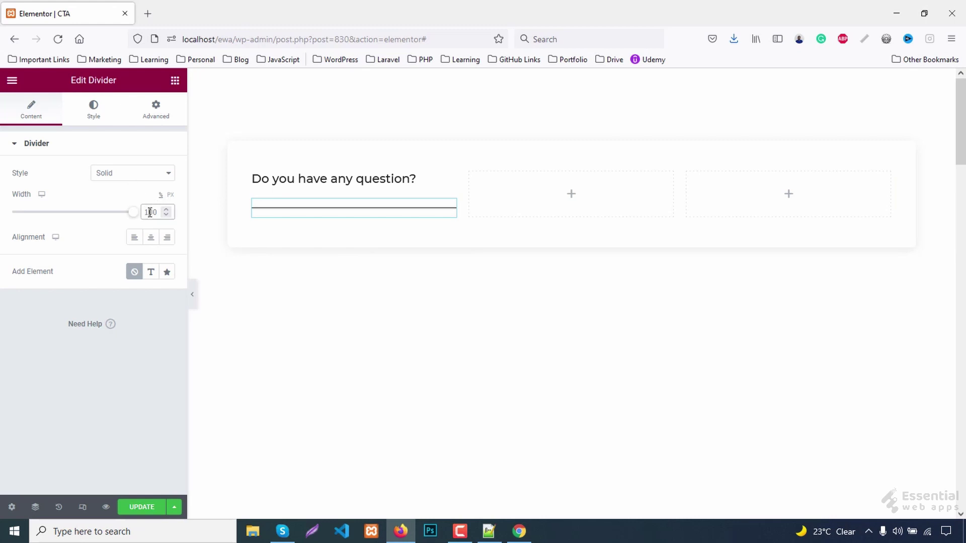
Make the divider 50 px wide and left-aligned
click(170, 196)
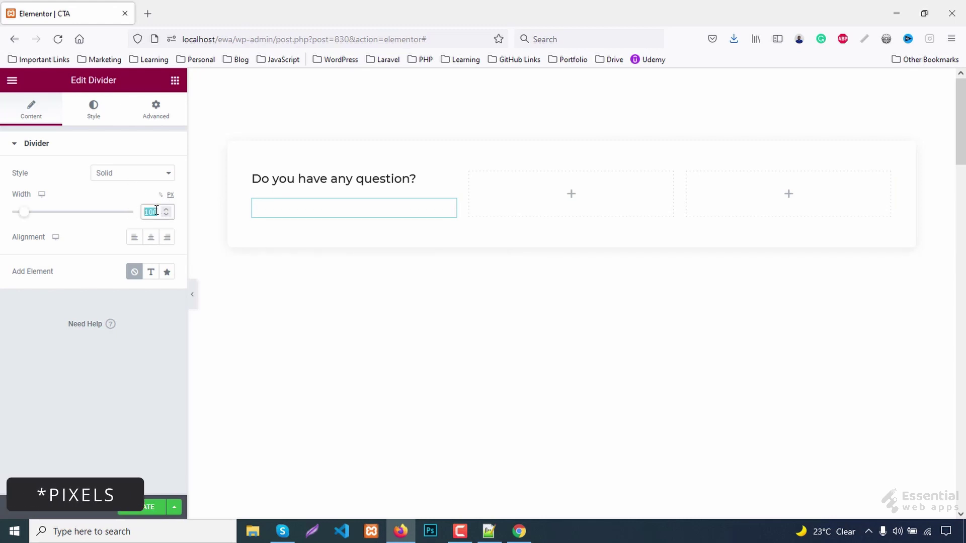
text(50)
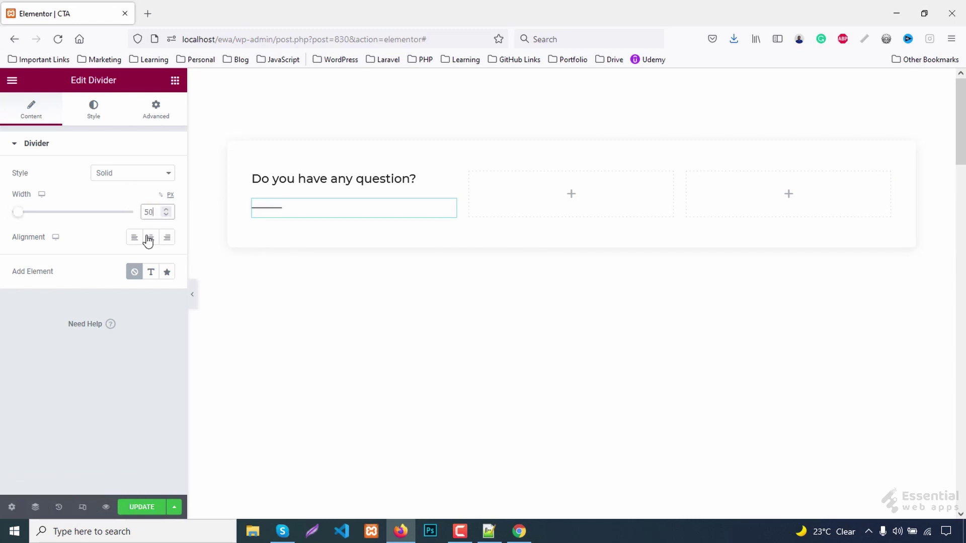
click(134, 238)
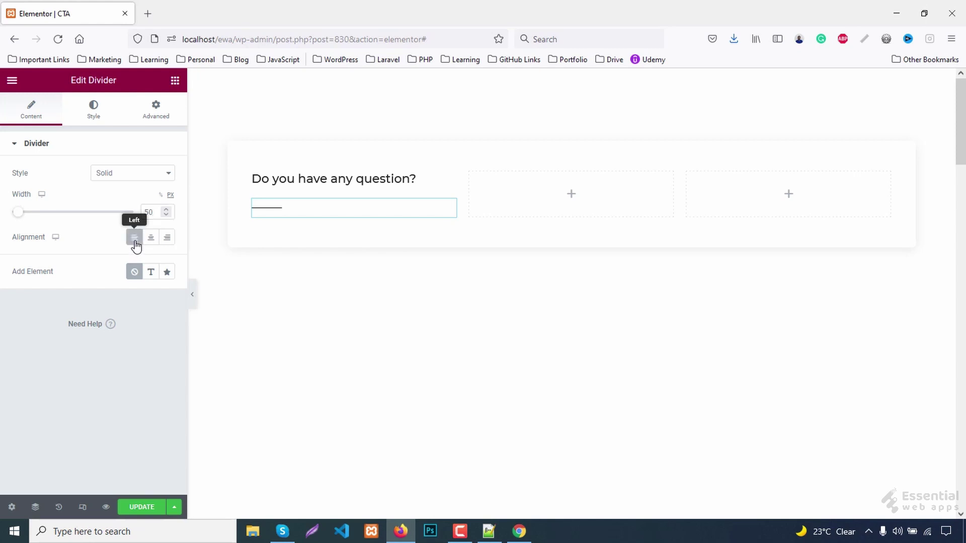
Style the divider green #00875c, 2 px thick, with its gap cleared
click(93, 108)
click(167, 172)
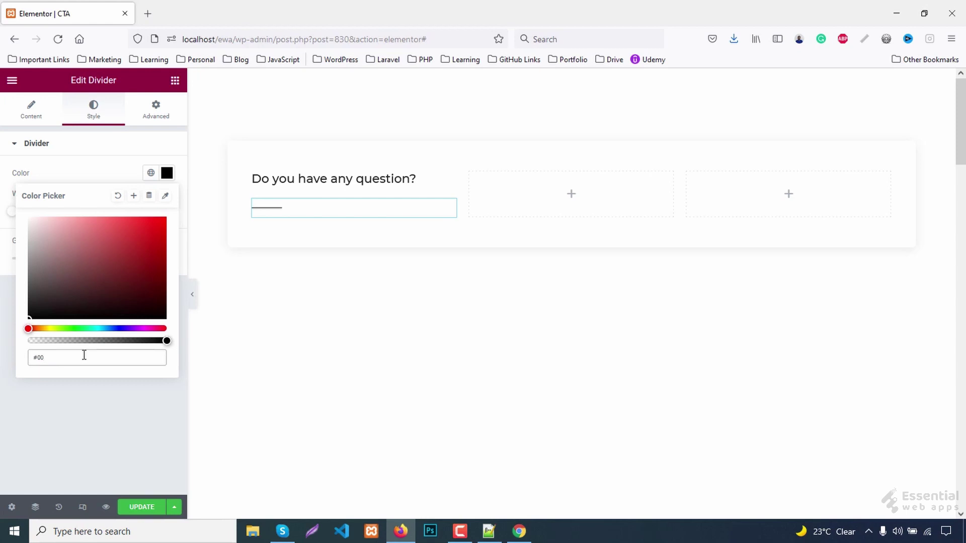
text(875c)
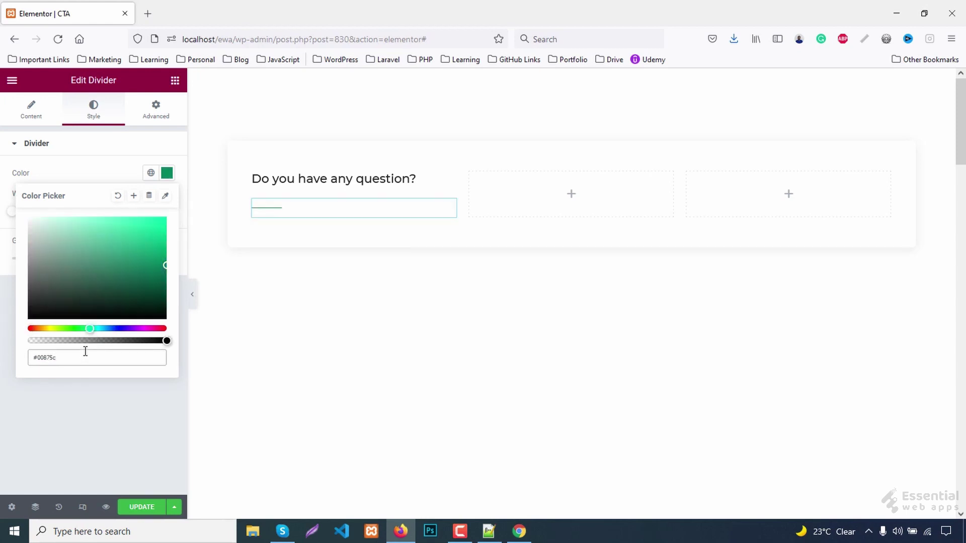
click(167, 173)
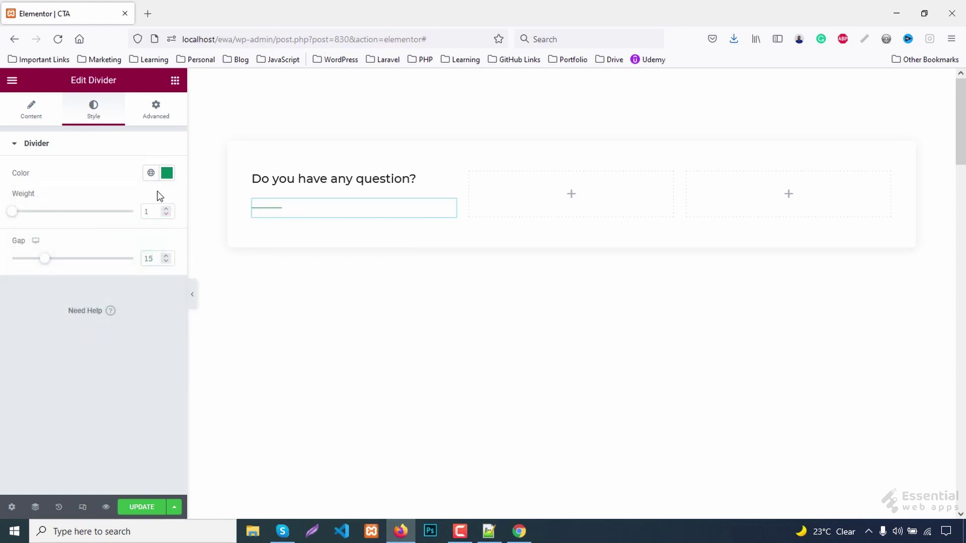
click(154, 211)
key(BackSpace)
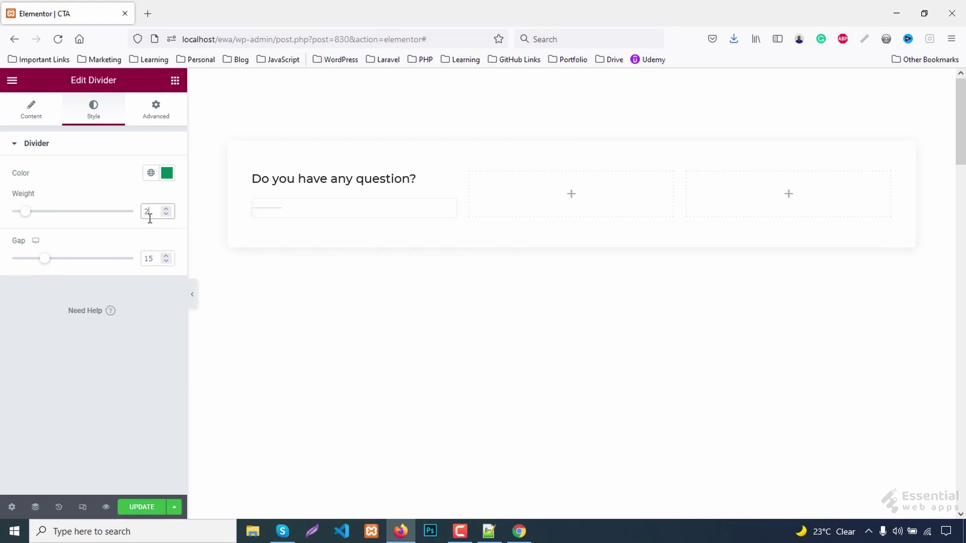
text(2)
click(152, 259)
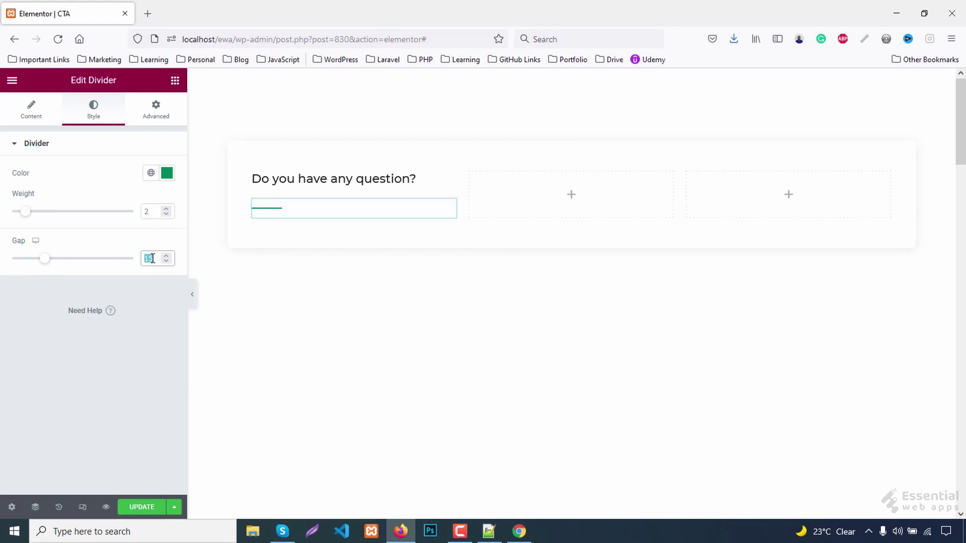
key(BackSpace)
click(176, 80)
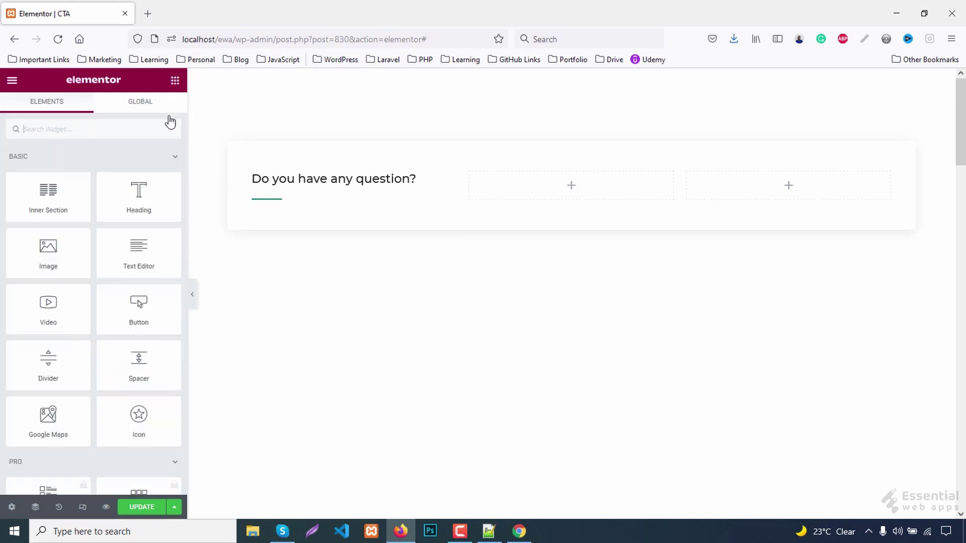
Add a heading under the divider reading 'let us solve your problem'
drag(138, 199, 335, 212)
drag(107, 186, 2, 187)
text(let us solve your problem)
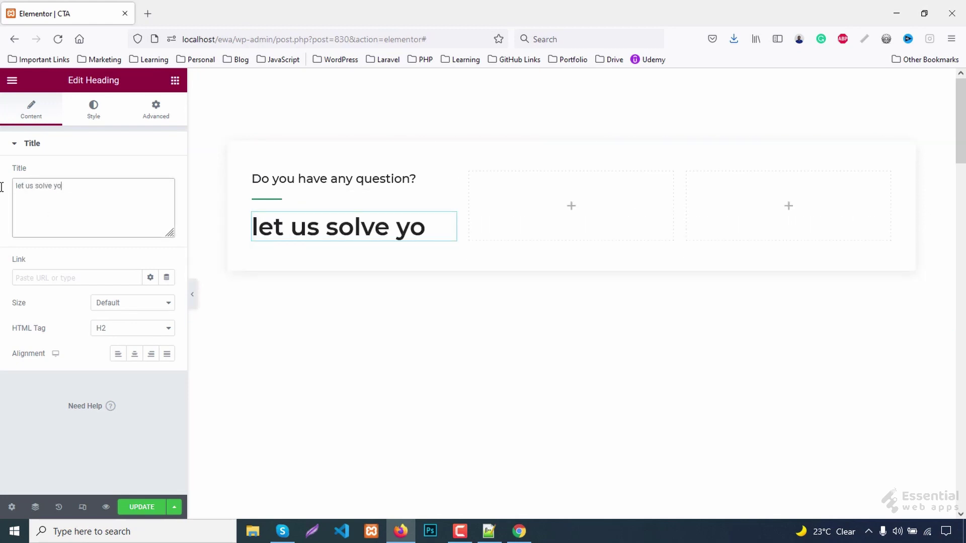
Give it size 24, weight 700, line height 30 and Capitalize, then add a middle-column heading
click(93, 108)
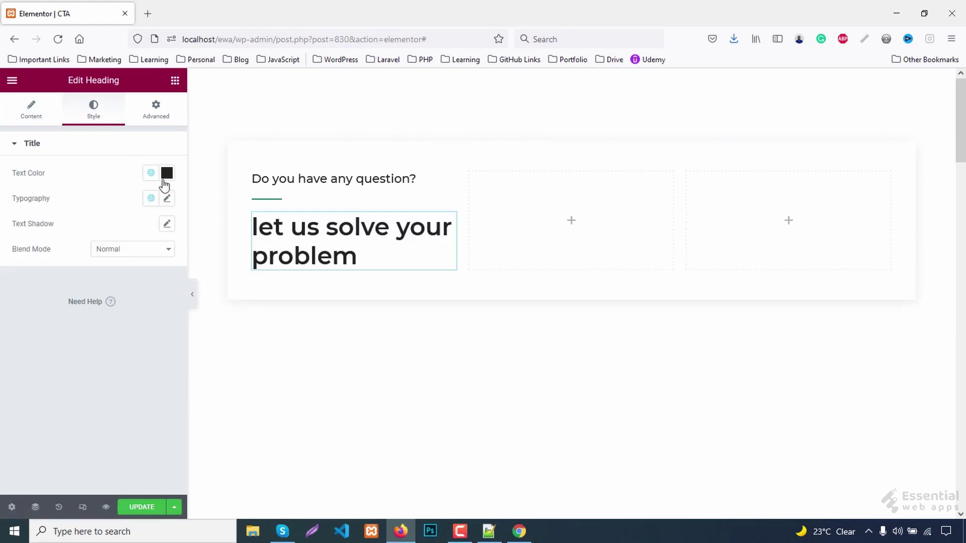
click(167, 198)
click(145, 294)
text(24)
click(131, 326)
click(112, 426)
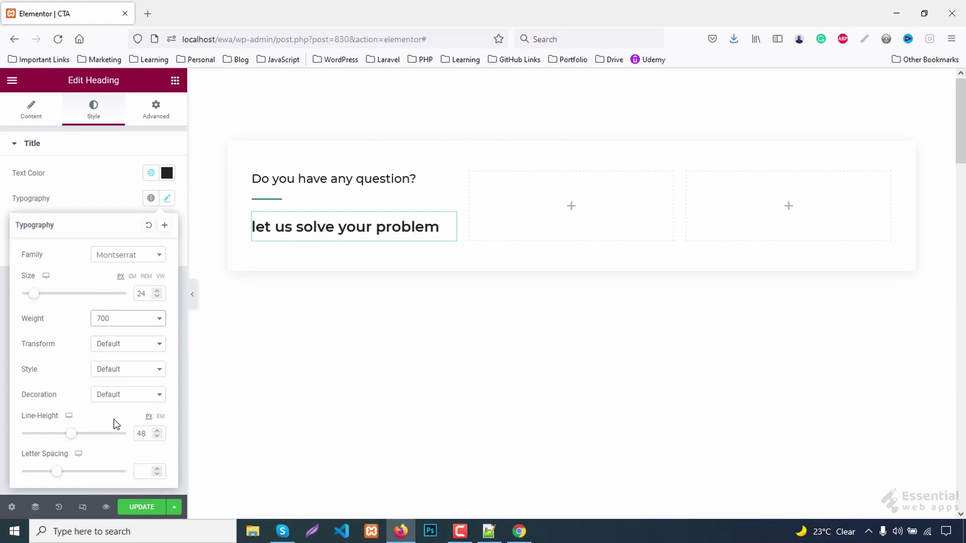
double_click(145, 434)
text(30)
click(121, 344)
click(110, 401)
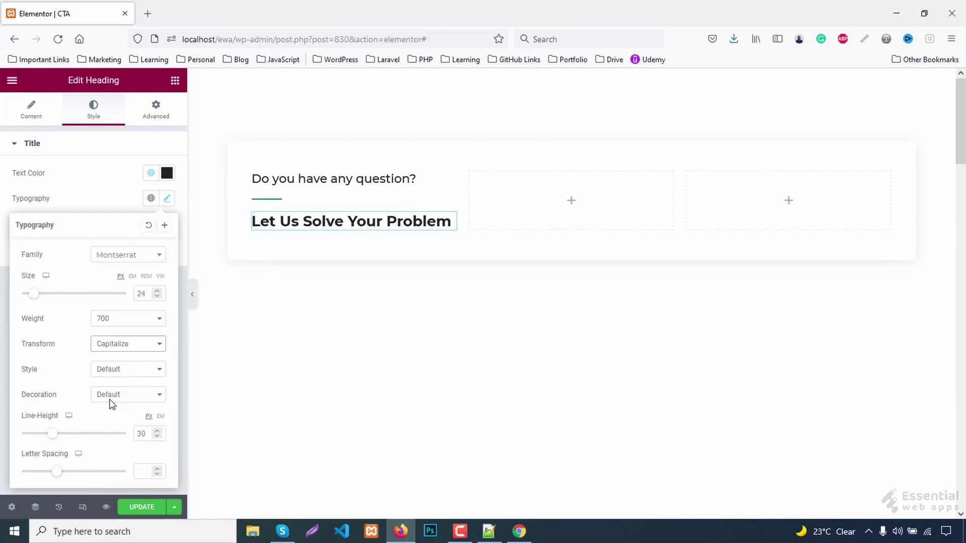
click(175, 80)
drag(158, 177, 567, 196)
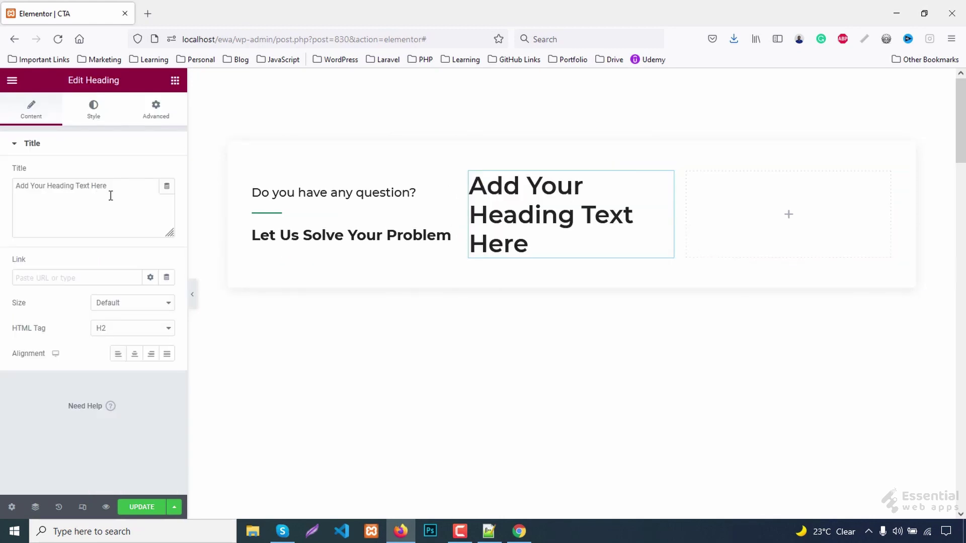
Make the middle-column heading a centred H5 showing the phone number
click(135, 354)
click(132, 328)
click(112, 397)
drag(106, 186, 1, 185)
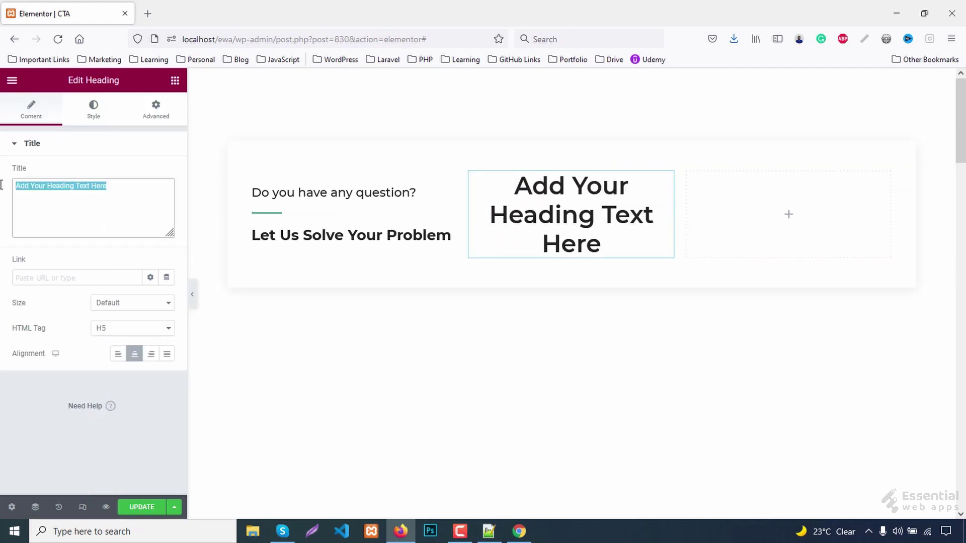
text(+880 123 4567 890)
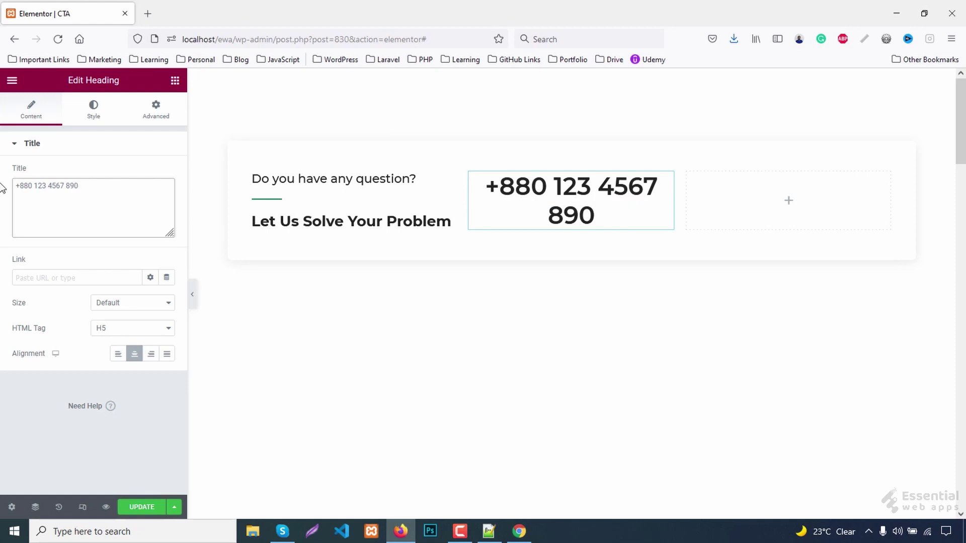
Set its font size to 26 and line height to 32, then drop a heading below
click(99, 115)
click(166, 198)
click(143, 293)
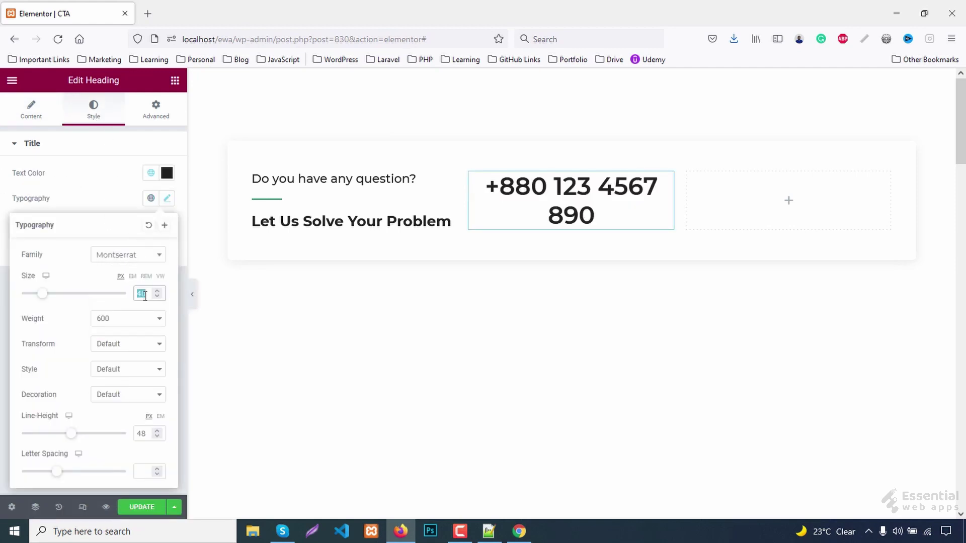
text(20)
key(Up)
key(Up)
key(Up)
key(Up)
key(Up)
key(Up)
double_click(148, 433)
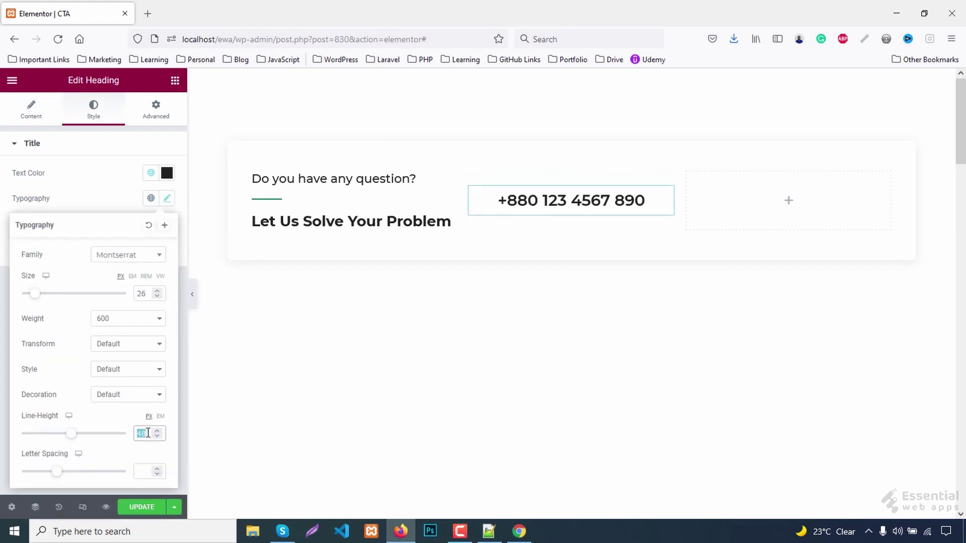
text(32)
click(175, 80)
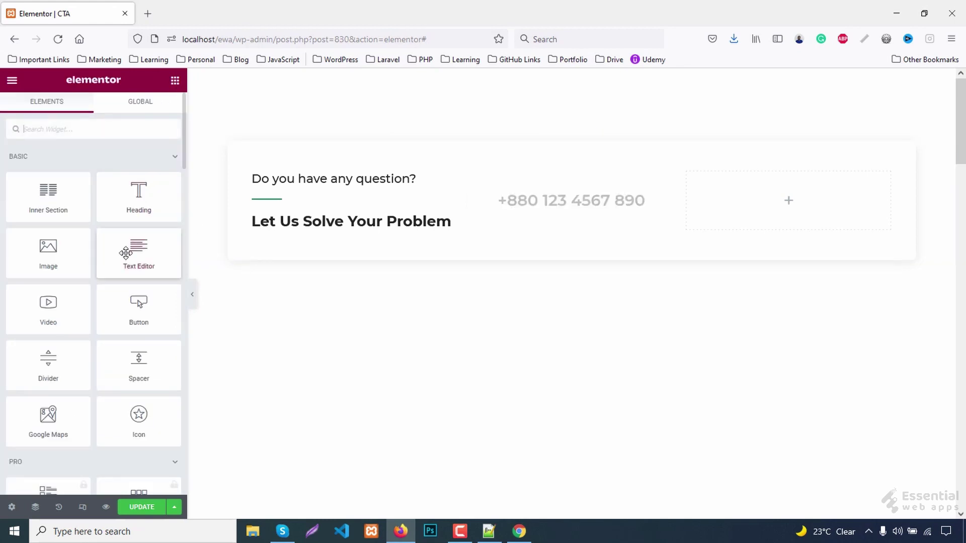
drag(138, 196, 582, 211)
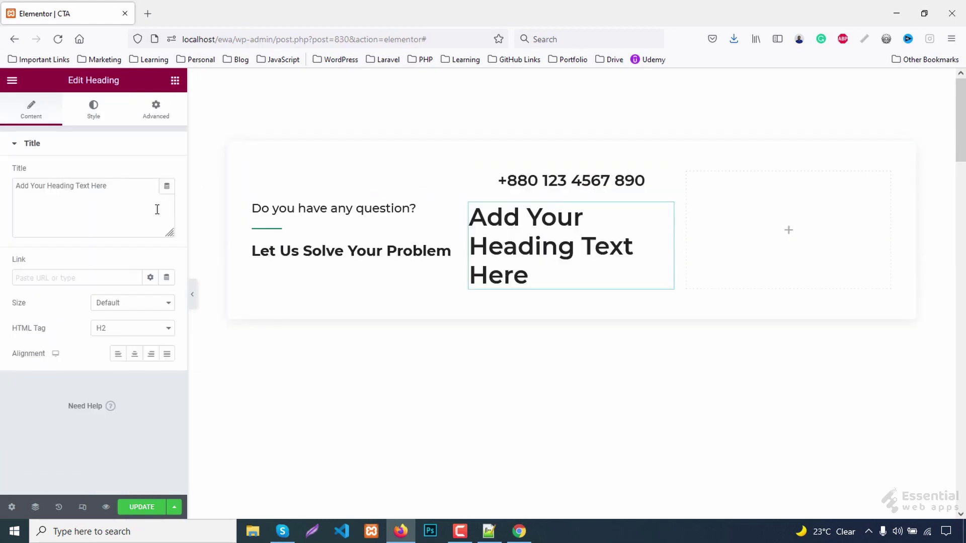
Make the new heading a paragraph reading 'feel free to share your problem or opinion'
click(115, 329)
click(97, 452)
click(119, 201)
key(ctrl+a)
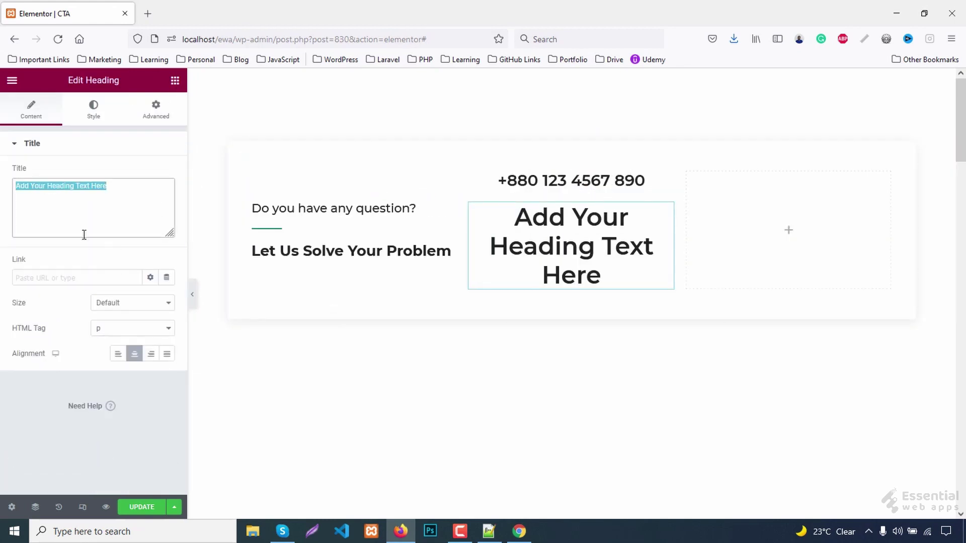
text(feel free to share your pr)
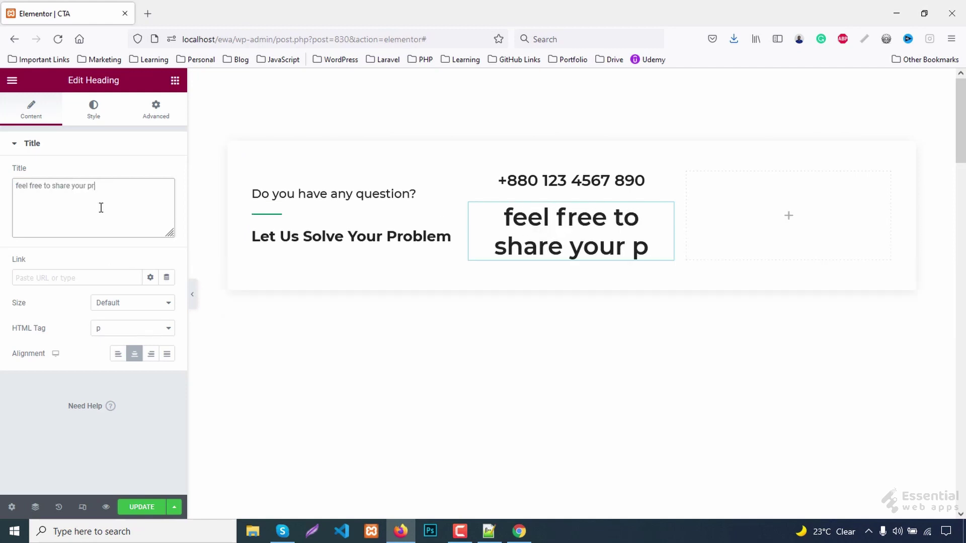
text(oblem or opinion)
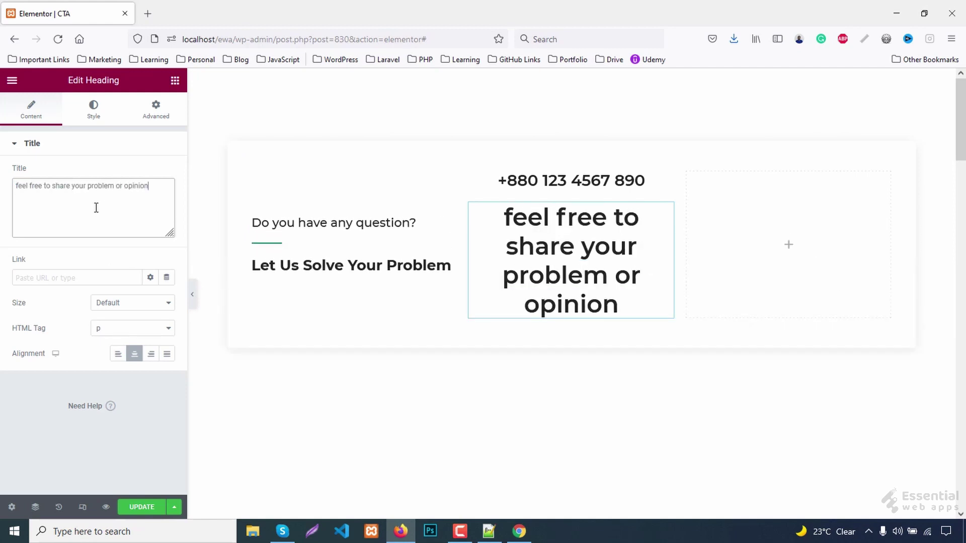
Set its typography to Varta, size 18, line height 24
click(94, 107)
click(167, 197)
click(120, 255)
text(vart)
click(113, 302)
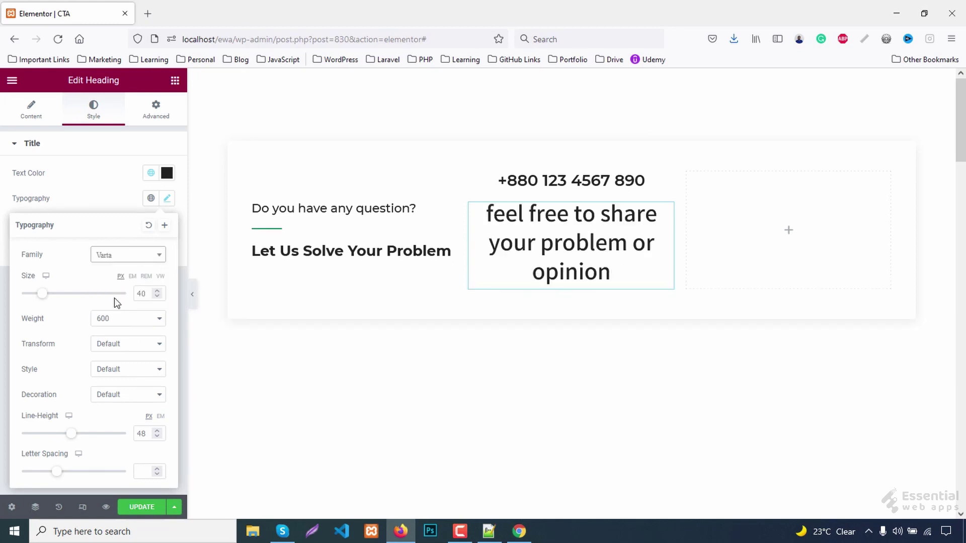
click(143, 293)
text(16)
double_click(142, 434)
text(24)
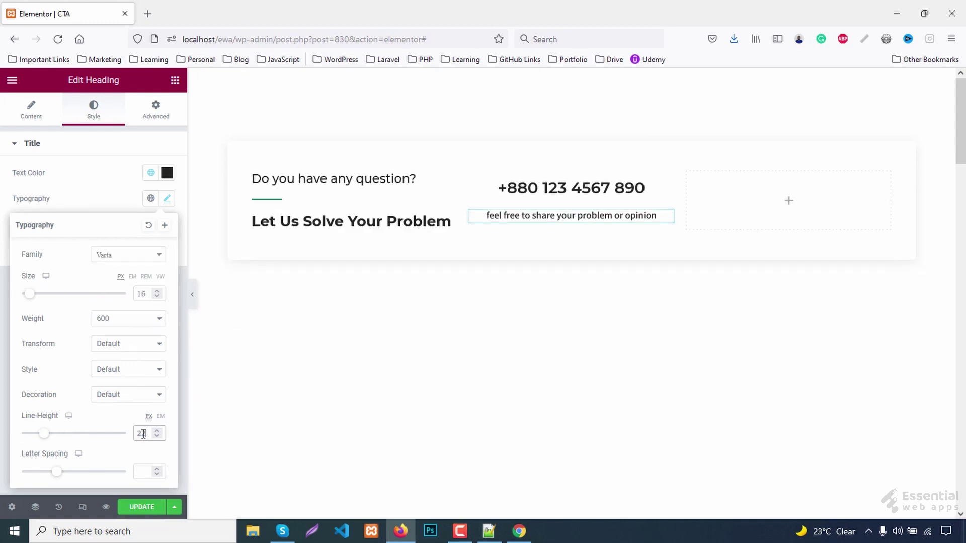
double_click(143, 294)
text(18)
click(149, 435)
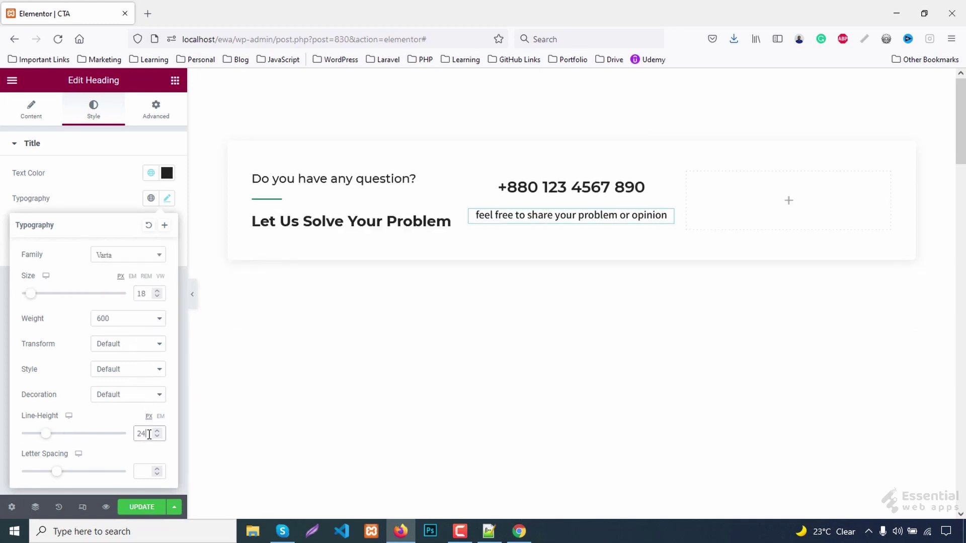
Pull the line up under the phone number with a -13 top margin
click(156, 108)
click(25, 187)
text(-13)
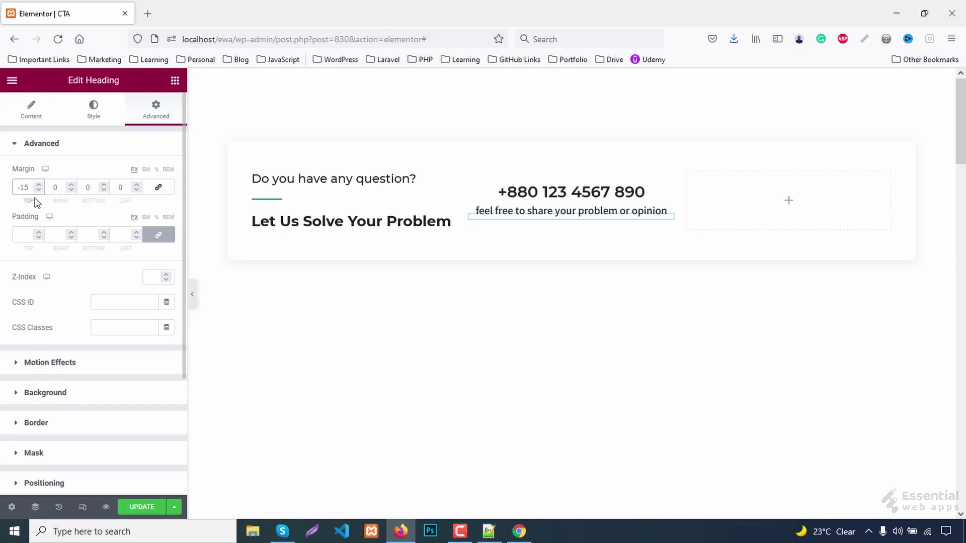
click(175, 81)
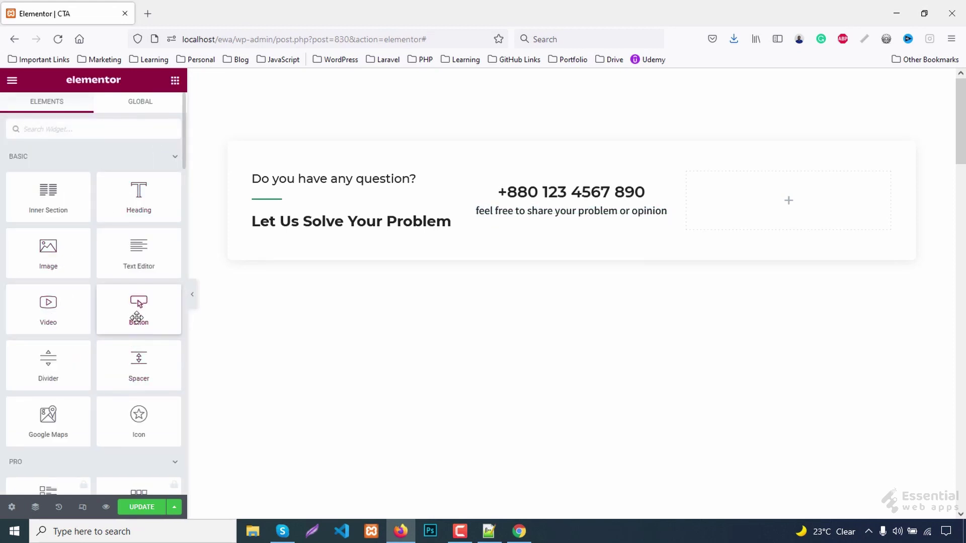
Add a right-aligned button labelled 'Contact Us' to the right column
drag(139, 307, 819, 205)
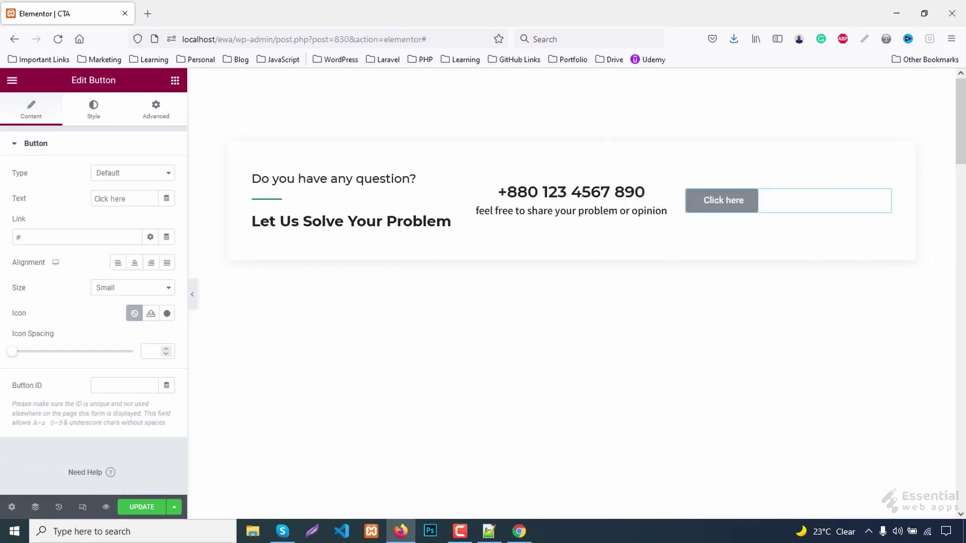
click(151, 263)
triple_click(126, 199)
text(Contact Us)
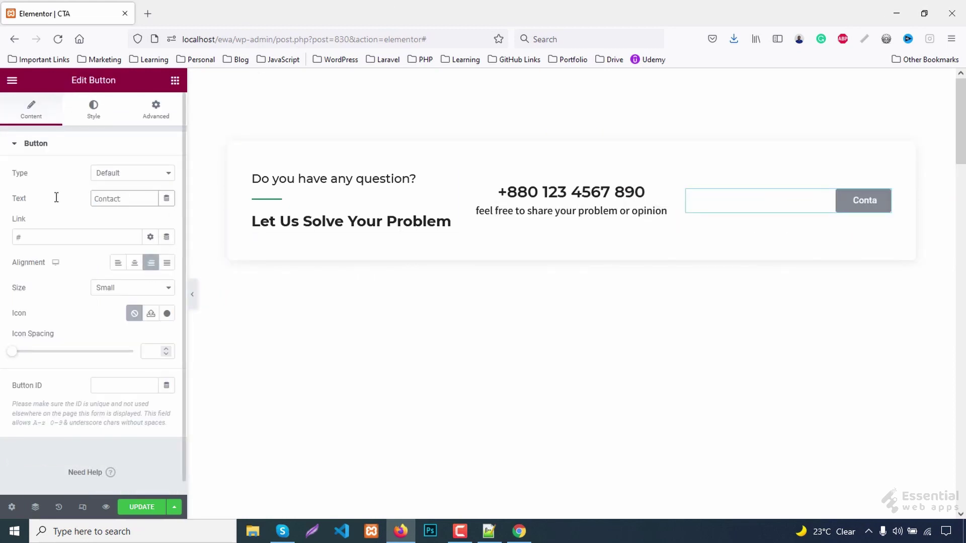
Give the Contact Us button the Envelope icon from the icon library
click(167, 313)
click(410, 129)
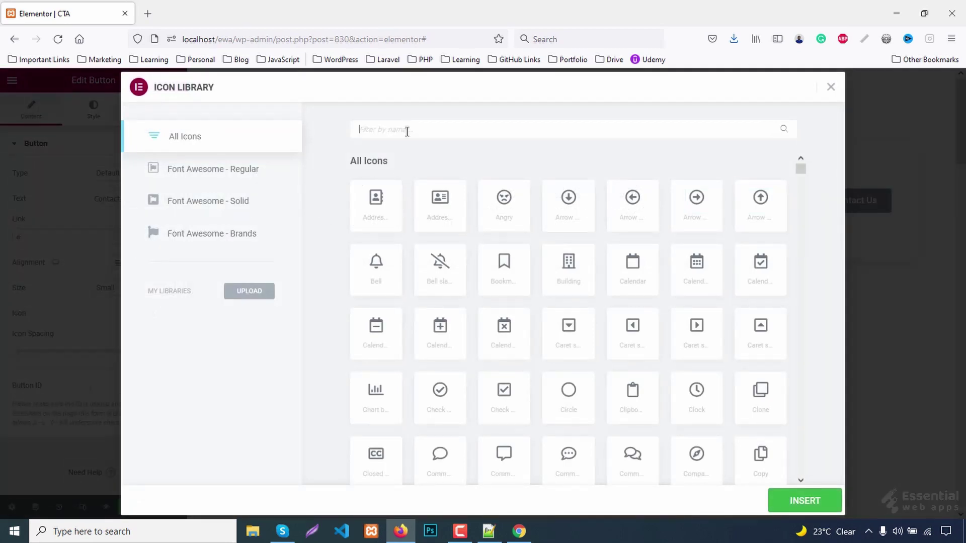
text(enve)
click(381, 216)
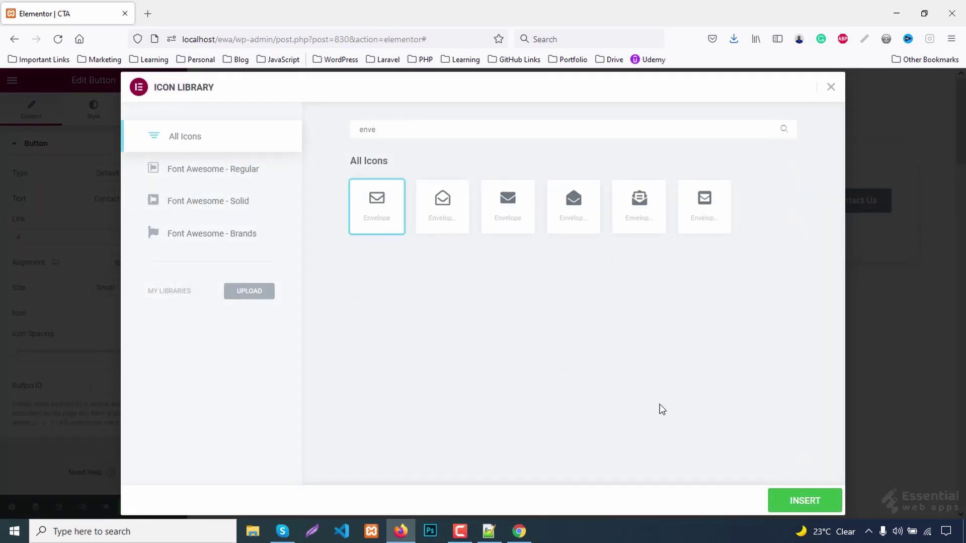
click(797, 503)
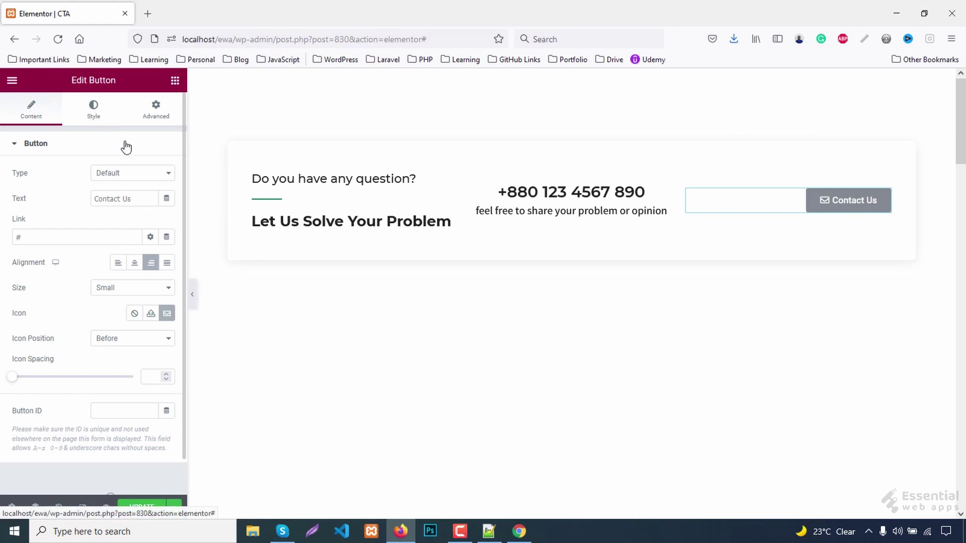
click(94, 108)
click(167, 173)
Set the button typography to Varta, size 20, weight 600, with an adjusted line height
click(123, 230)
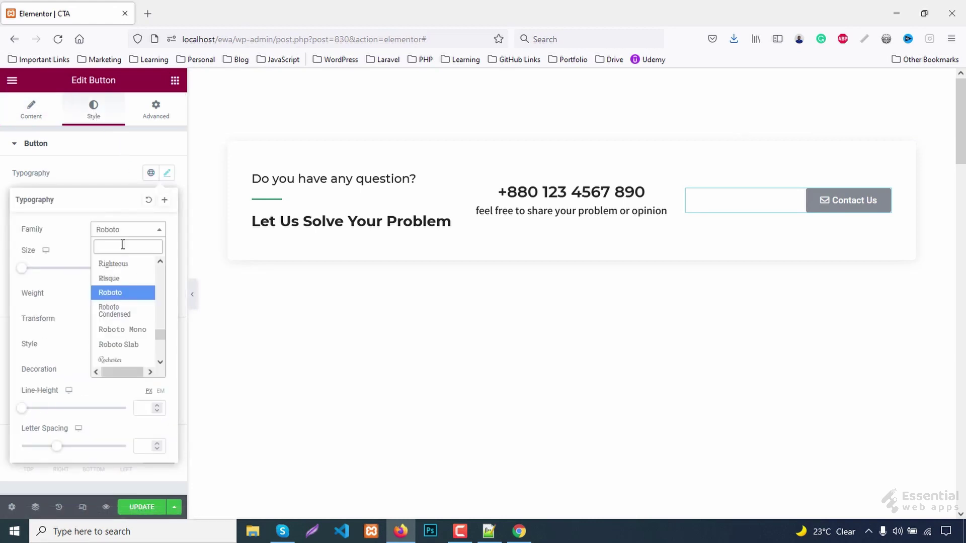
text(vart)
click(111, 277)
click(142, 268)
text(10)
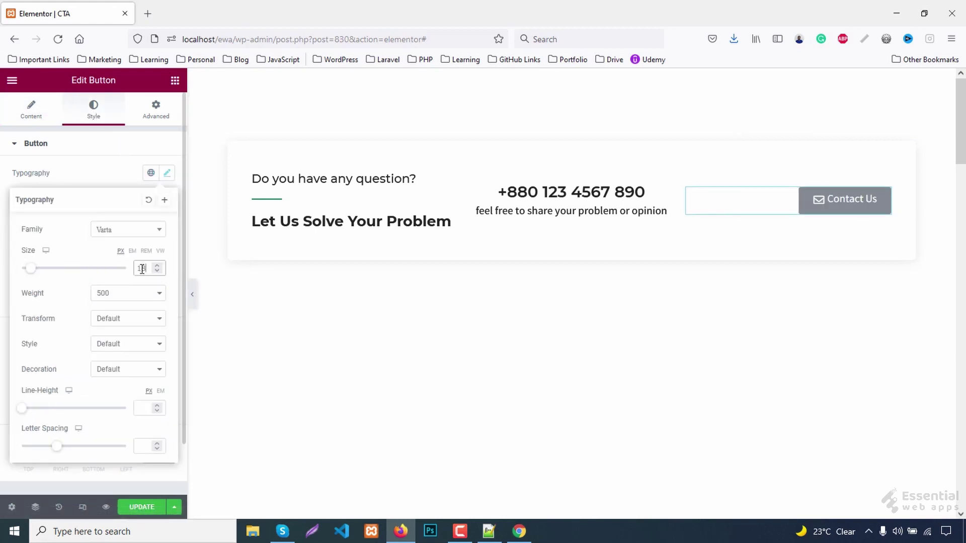
click(141, 408)
text(15)
key(BackSpace)
key(BackSpace)
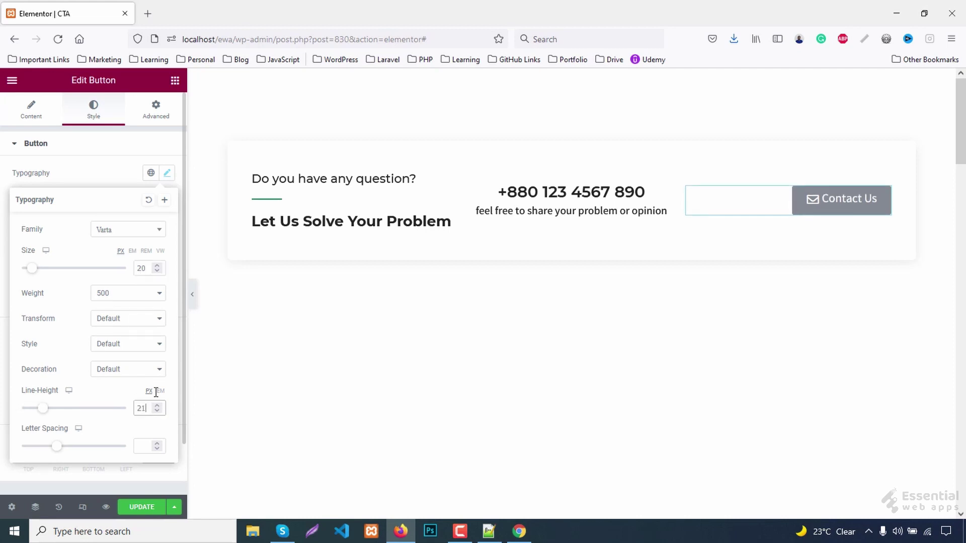
text(26)
click(117, 294)
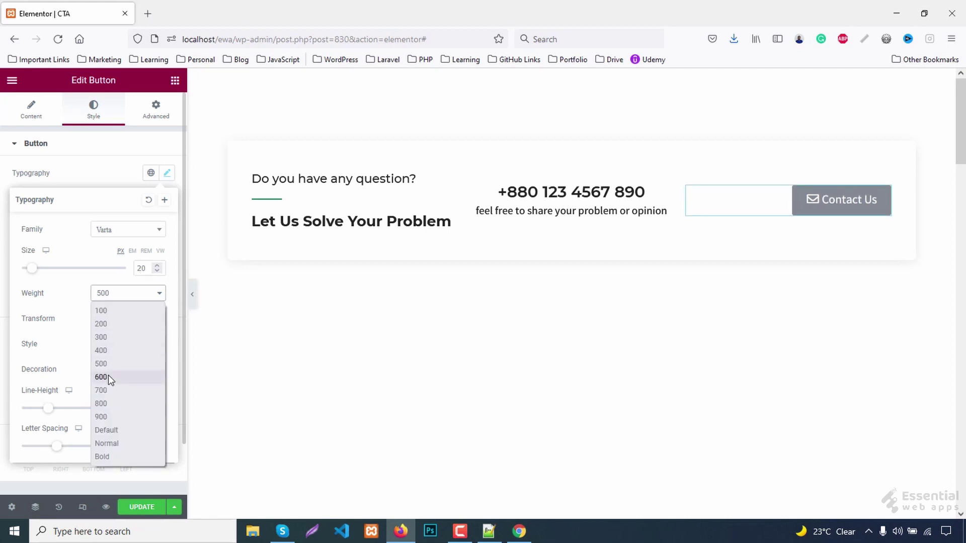
click(110, 375)
click(145, 408)
key(BackSpace)
text(3)
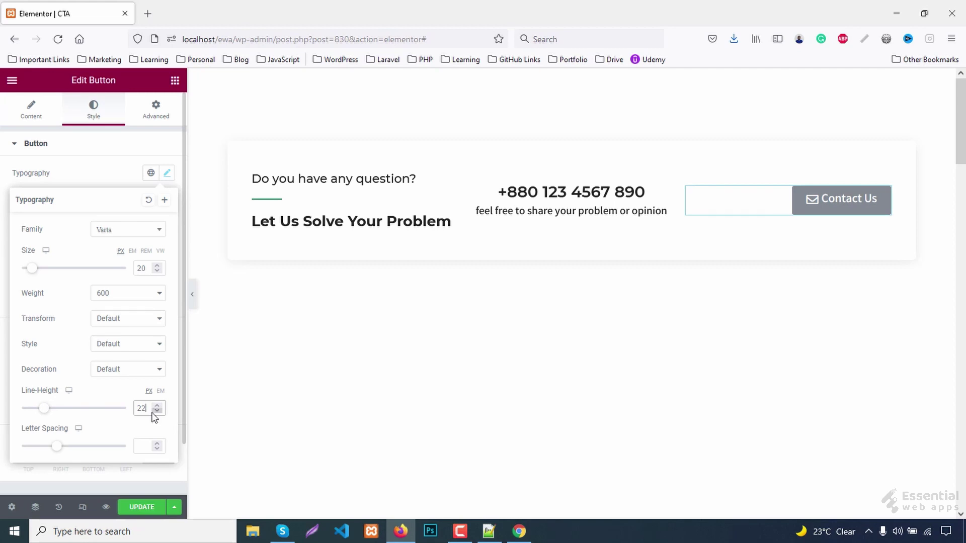
click(167, 176)
Give the button a #00875c background with no border
click(167, 300)
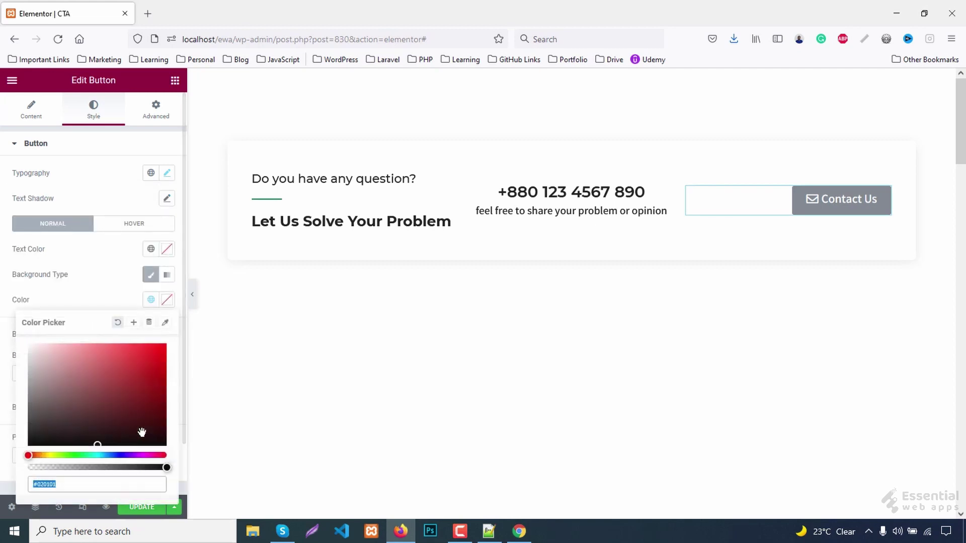
double_click(83, 487)
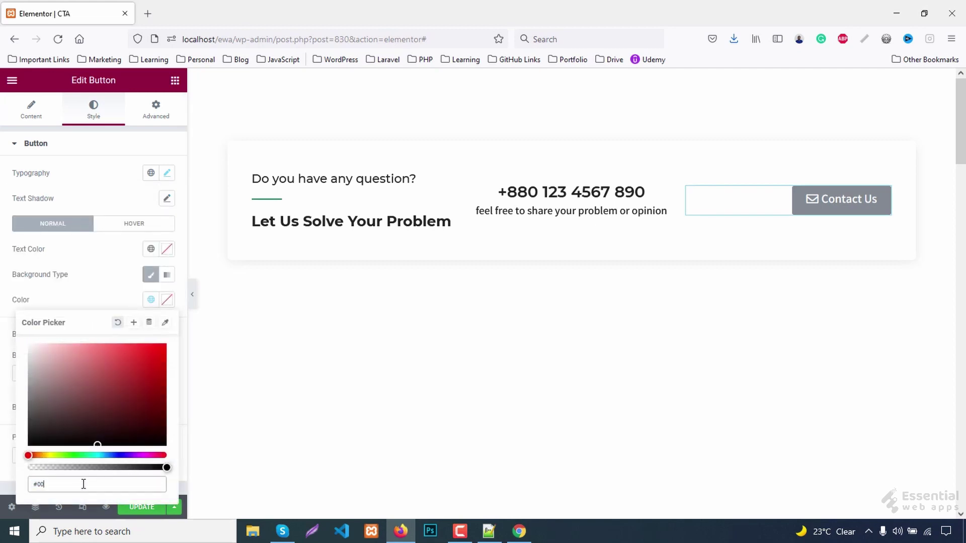
text(00875c)
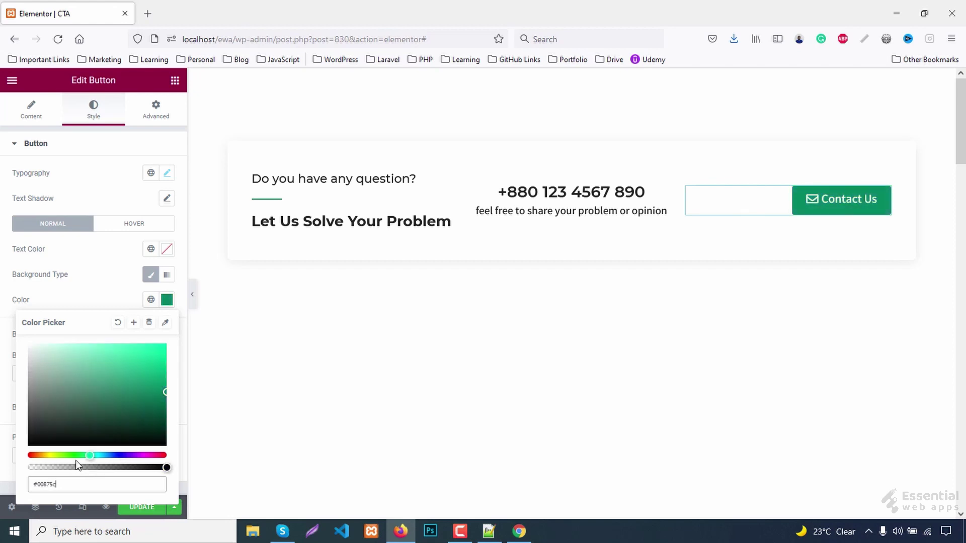
click(167, 301)
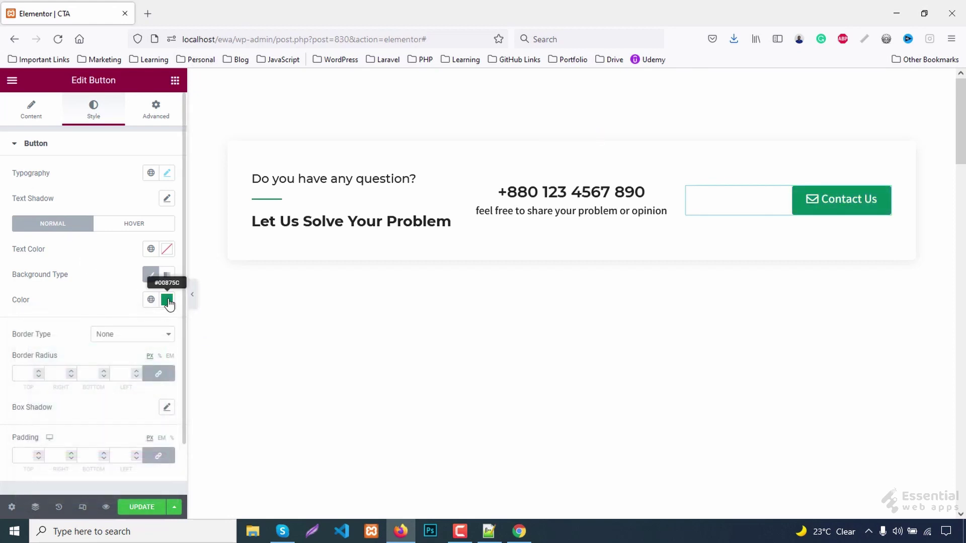
click(116, 335)
click(105, 349)
Round the corners to 7 px and set unlinked padding 20/30/15/30
click(28, 372)
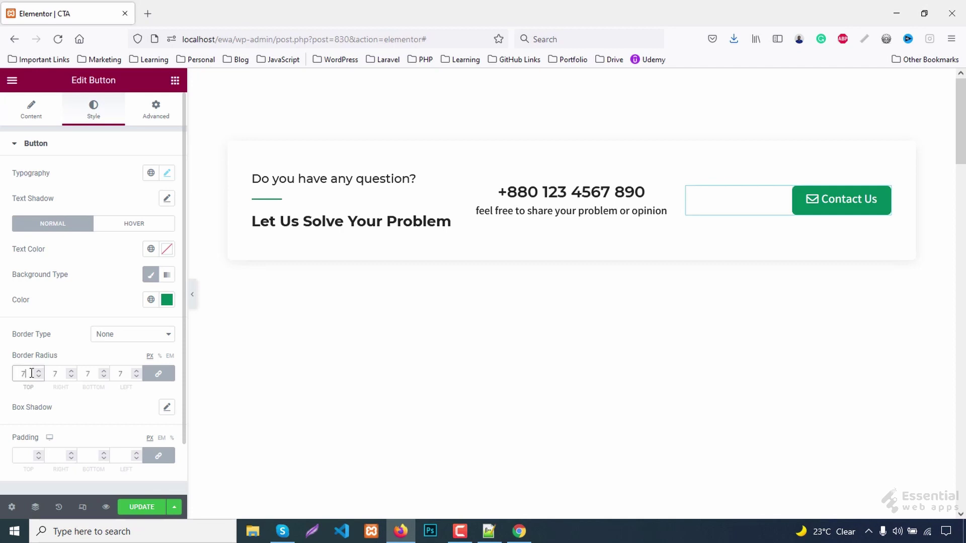
scroll(65, 398, down, 2)
click(155, 402)
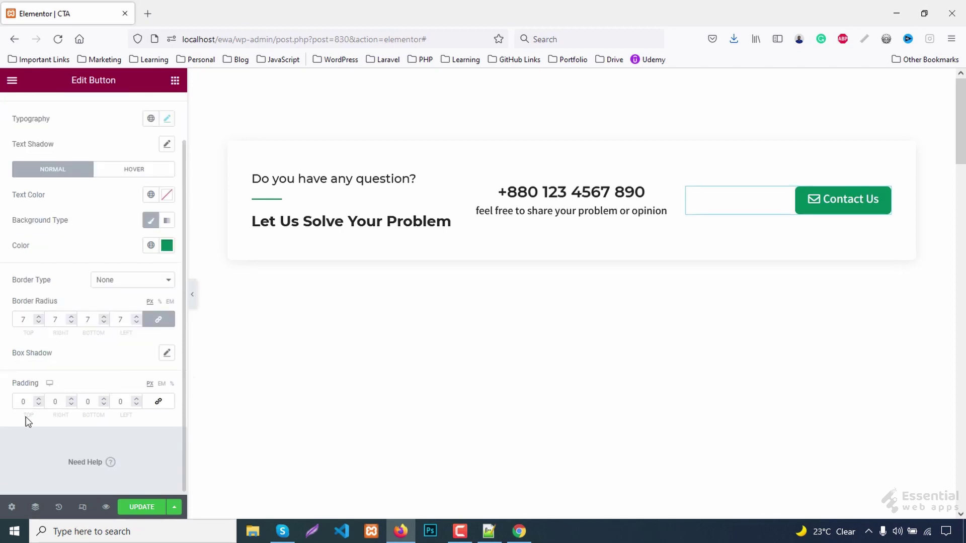
text(2)
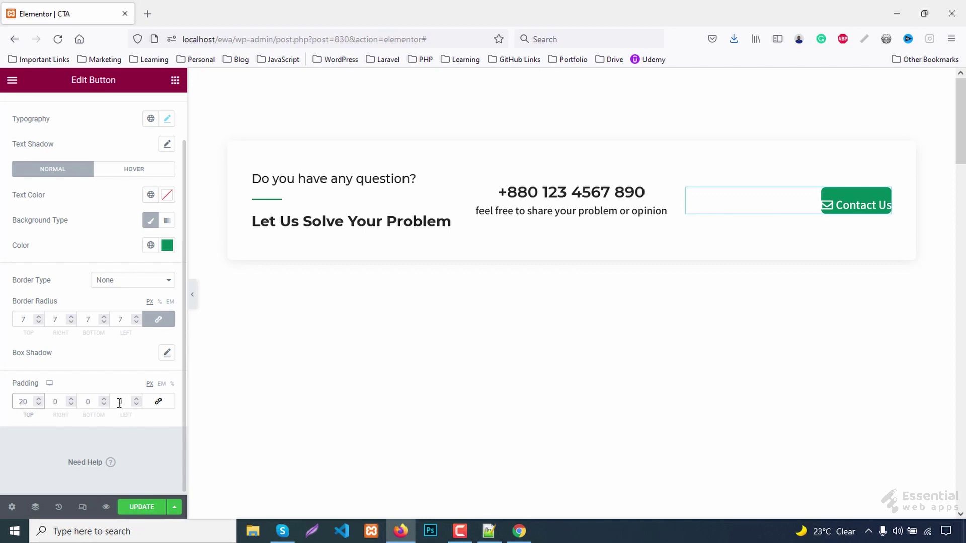
click(120, 401)
text(30)
click(63, 402)
text(3)
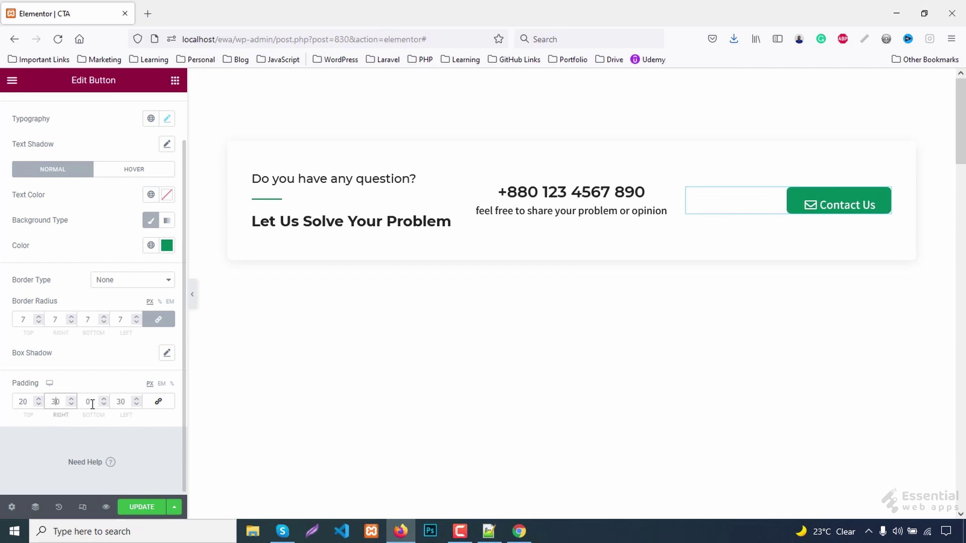
click(94, 404)
text(15)
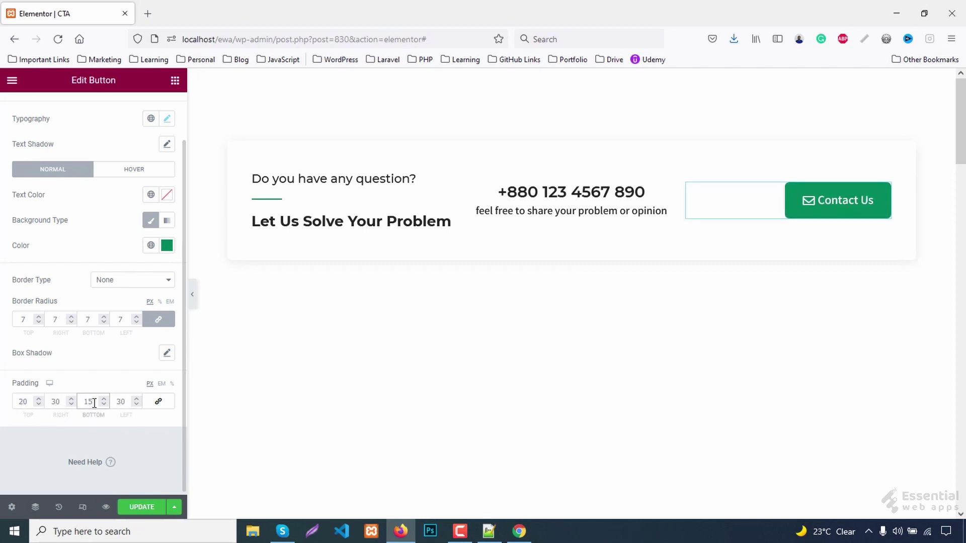
Set the hover text colour to #00875c and make the hover background fully transparent
click(132, 170)
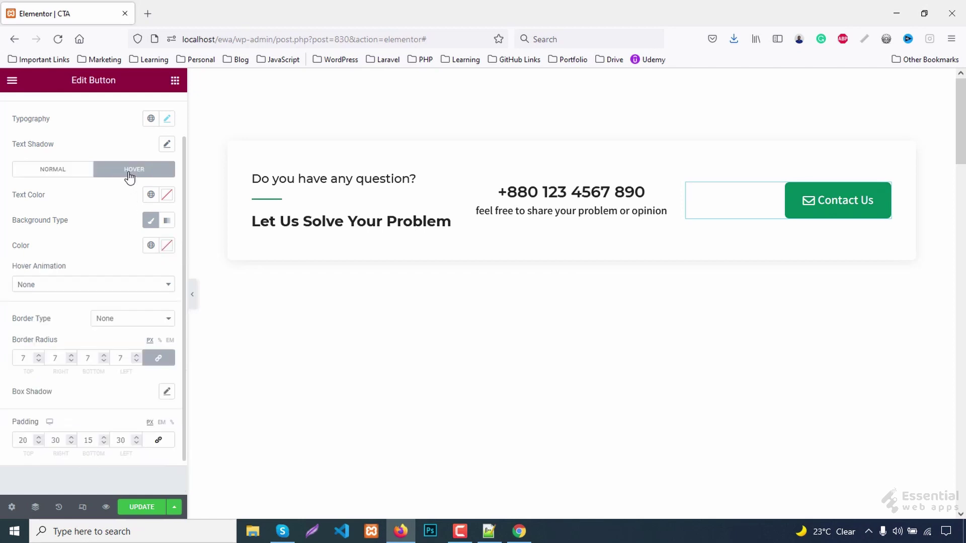
click(167, 200)
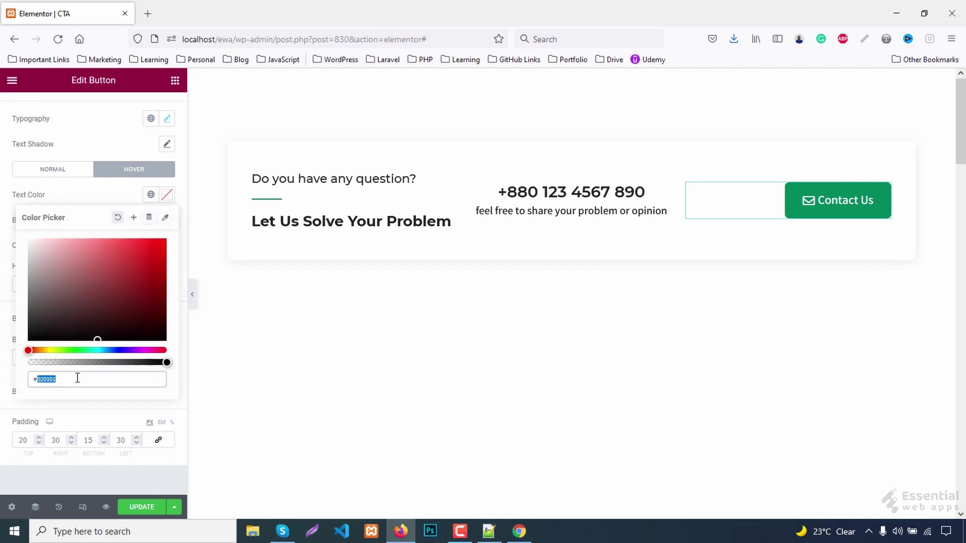
text(#0087)
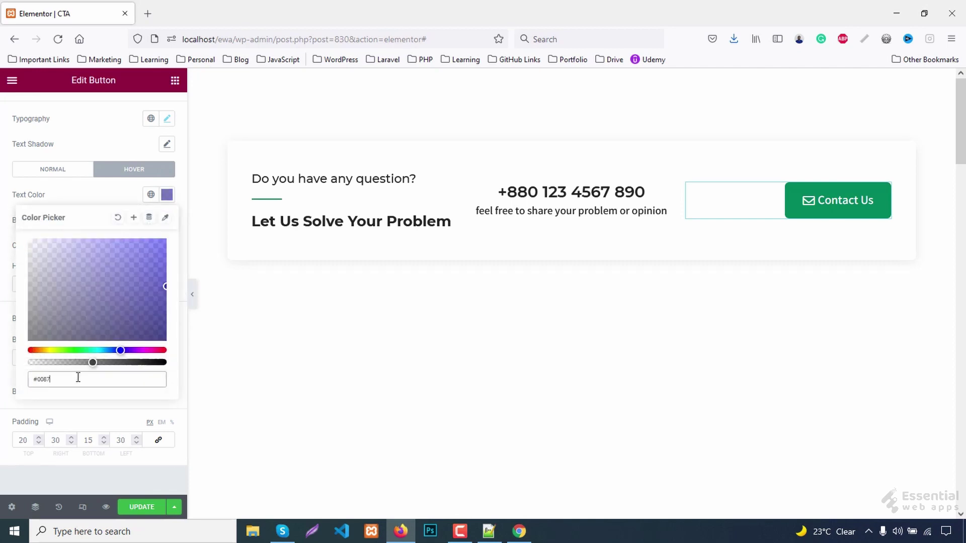
text(5c)
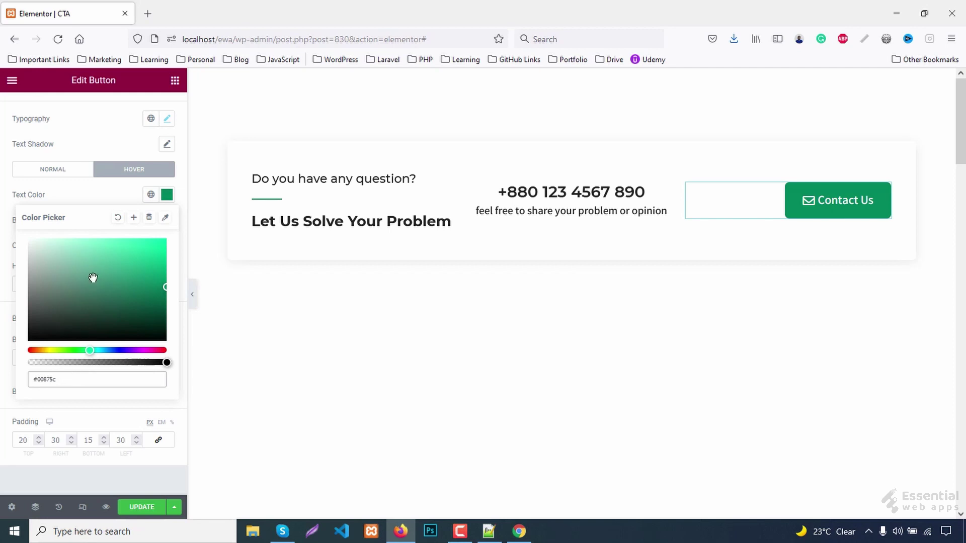
click(167, 195)
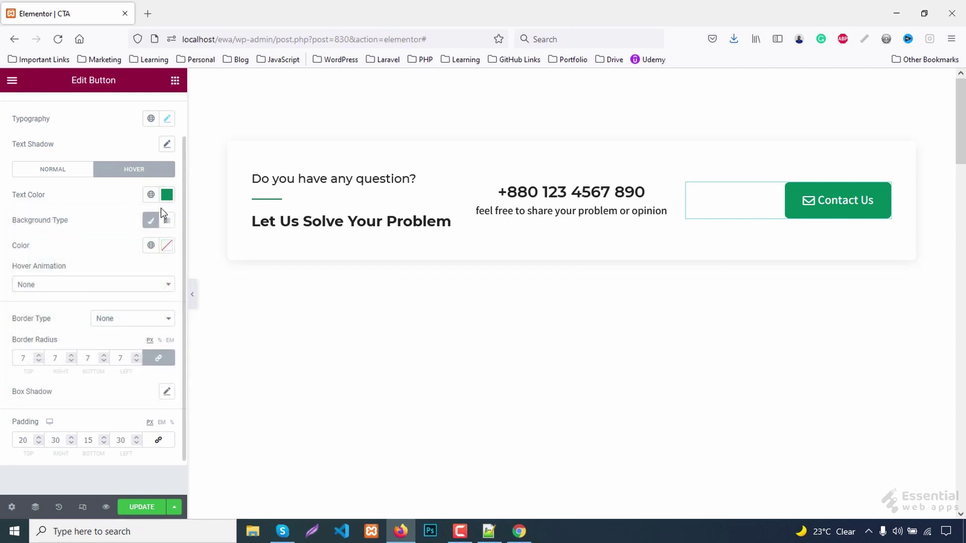
click(167, 246)
click(164, 413)
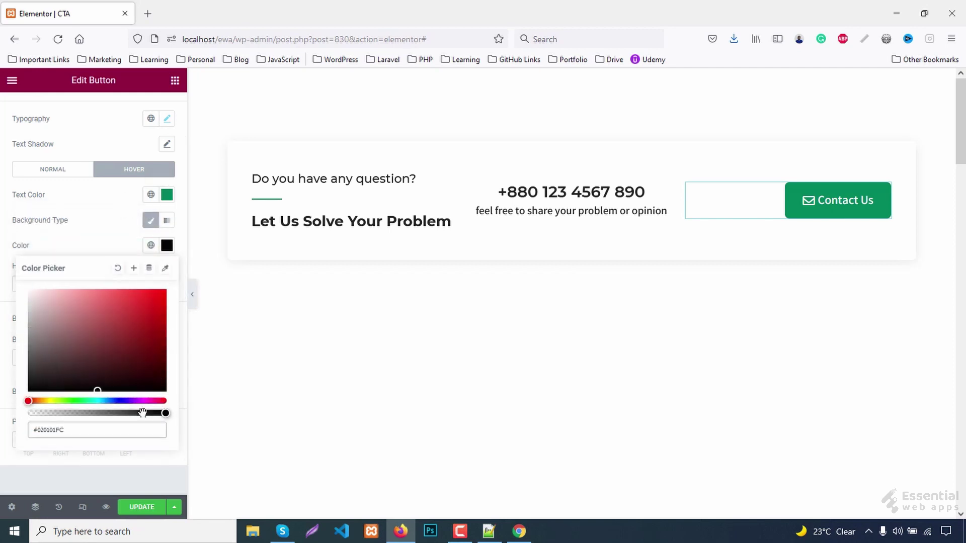
drag(143, 413, 28, 413)
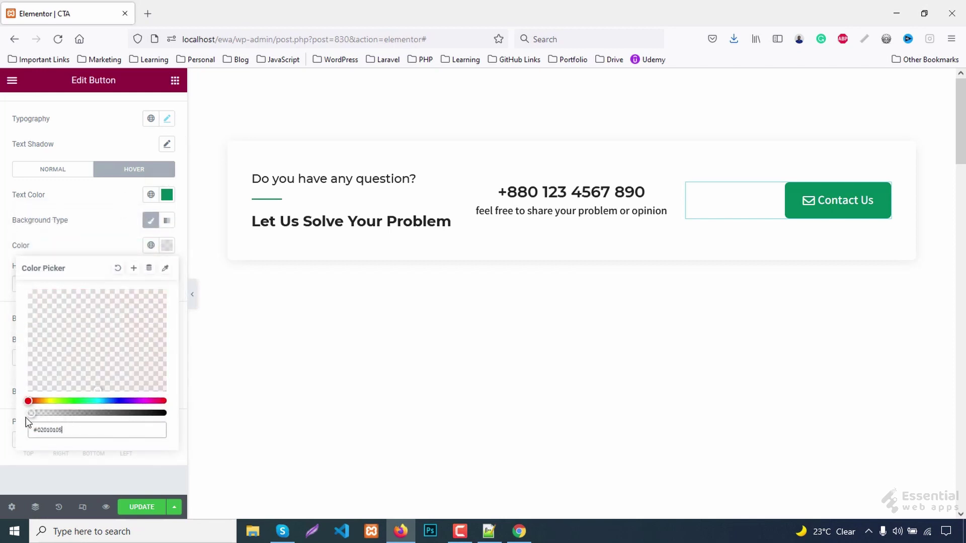
click(167, 247)
Give the hover state a solid 2 px border in #00875c
click(107, 320)
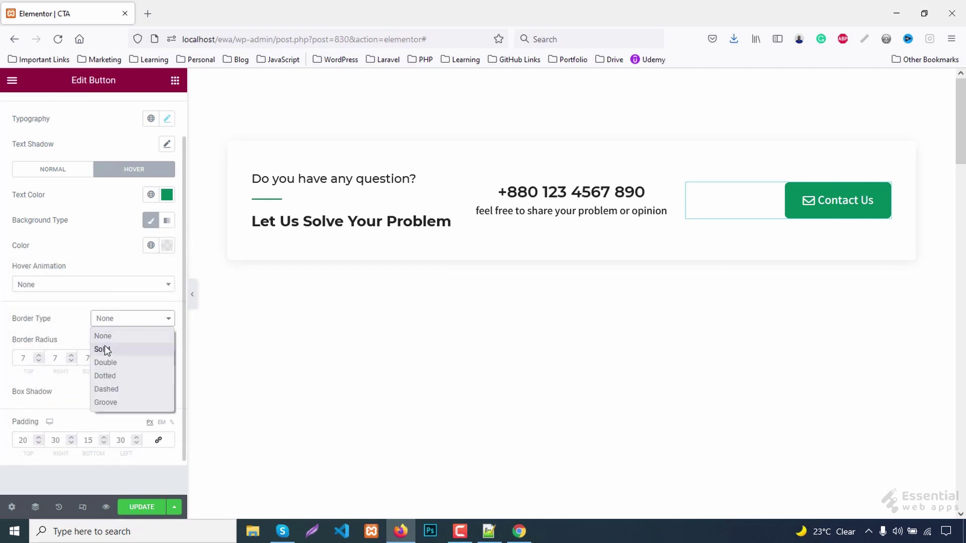
click(105, 348)
click(24, 383)
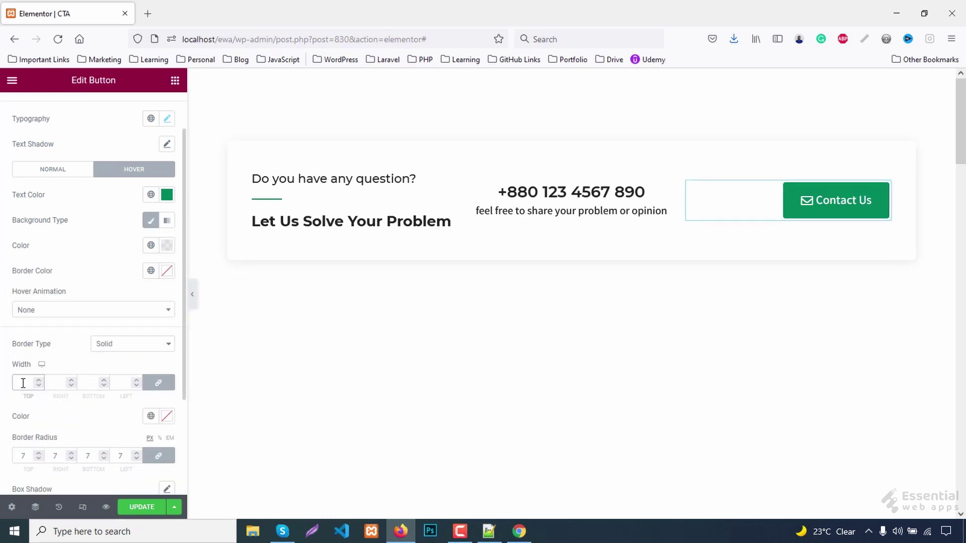
text(2)
scroll(95, 388, down, 1)
click(167, 366)
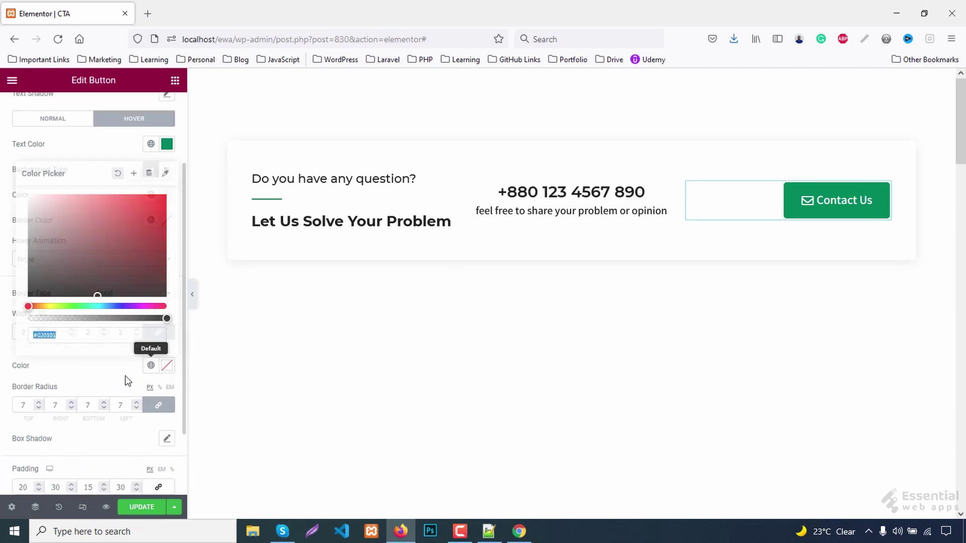
double_click(75, 336)
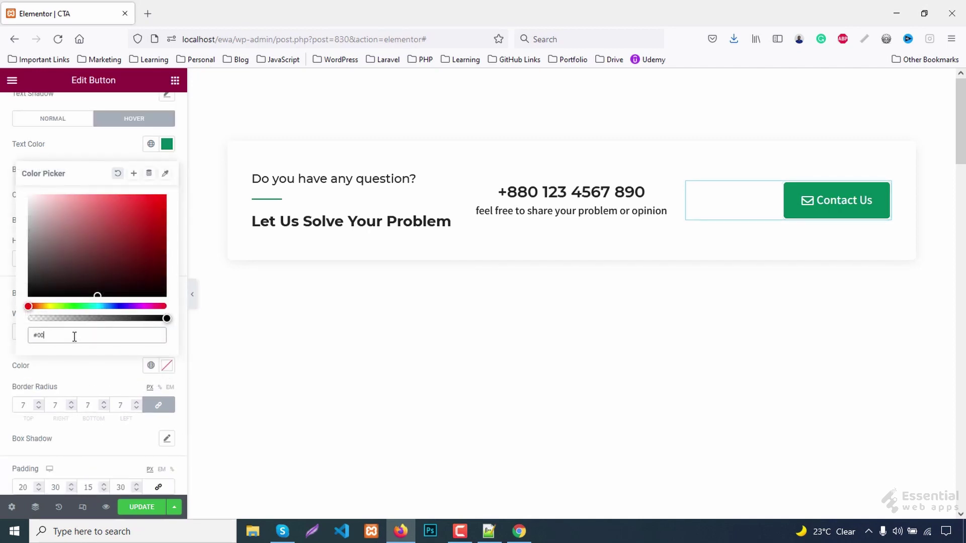
text(#00875)
text(c)
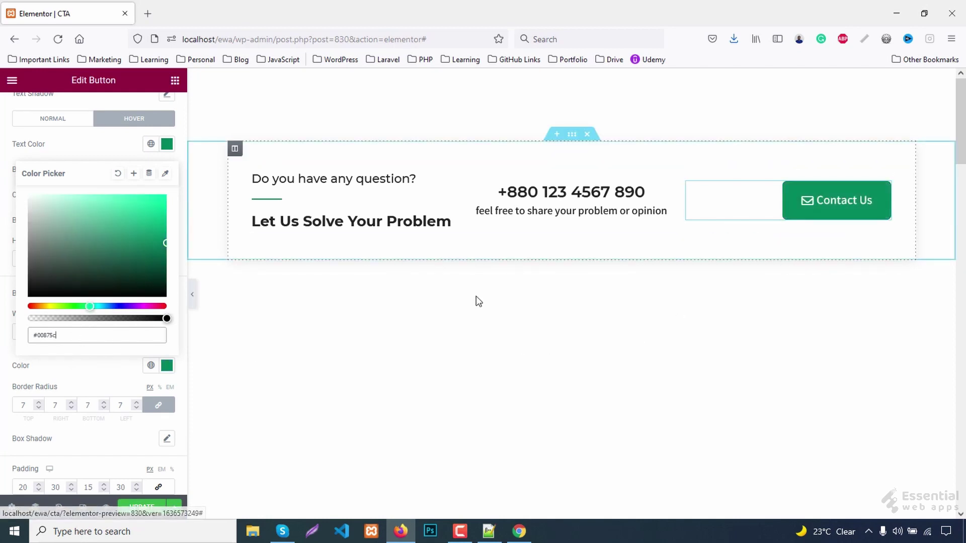
Preview the card, widening the phone column to 41.9% and narrowing the button column to 24.4%
click(192, 294)
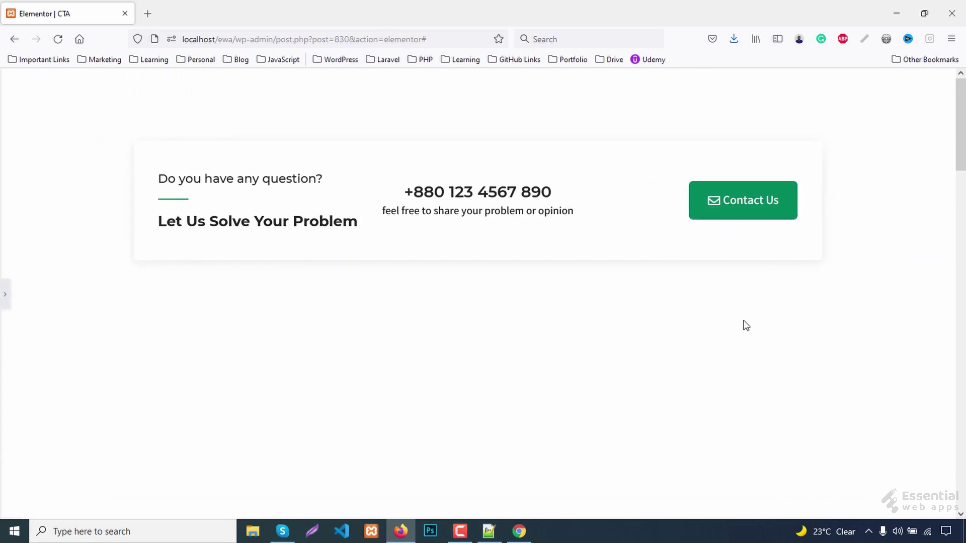
click(7, 297)
drag(682, 199, 739, 205)
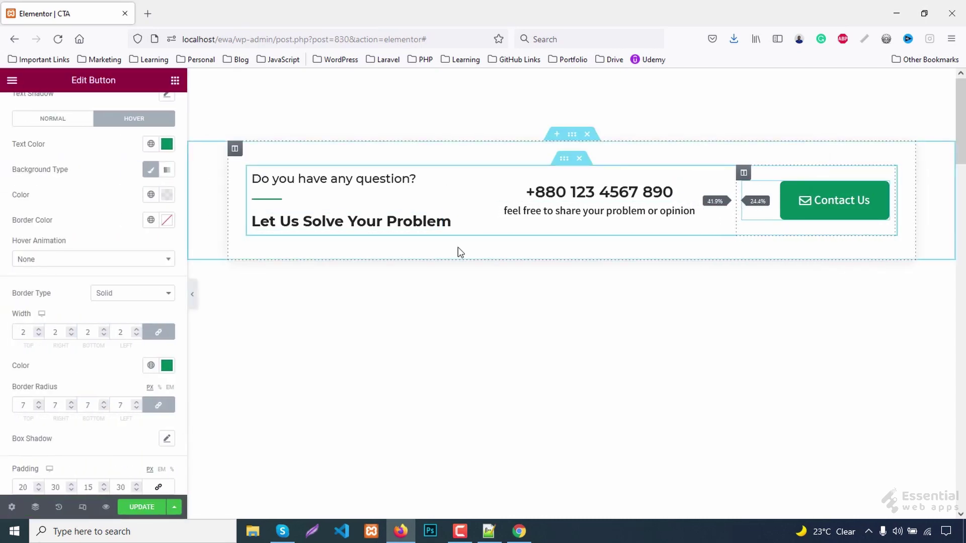
click(193, 300)
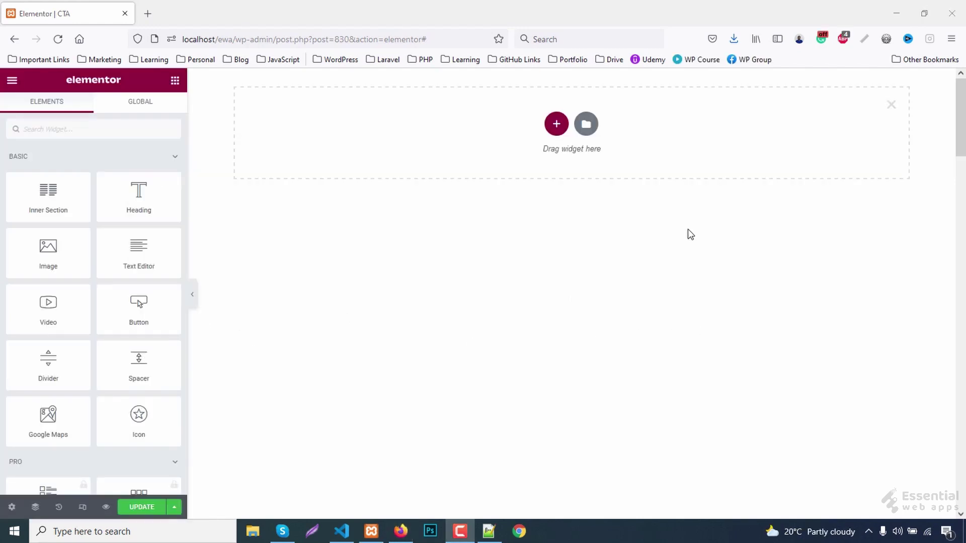
Add a two-column section and set its top and bottom margin to 100 px
click(558, 124)
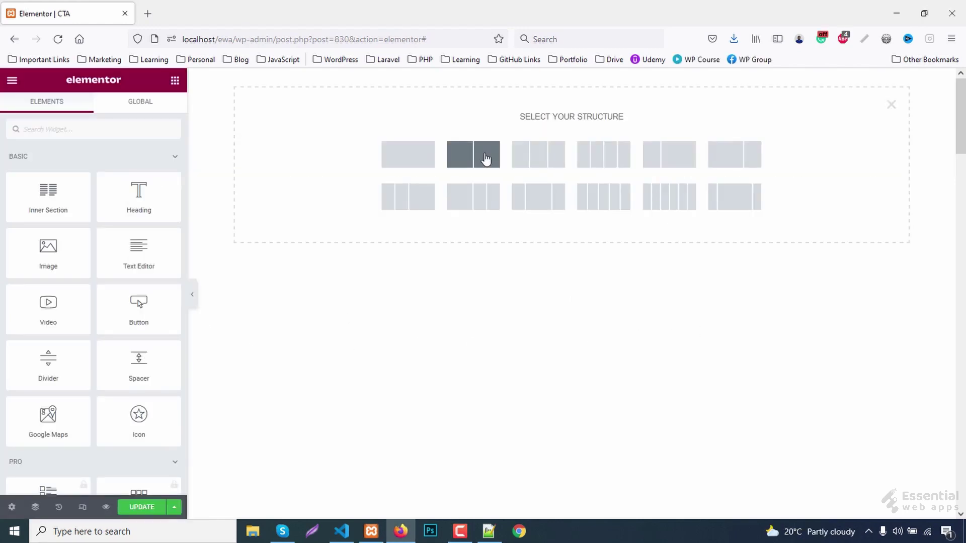
click(484, 159)
click(156, 108)
click(25, 187)
text(120)
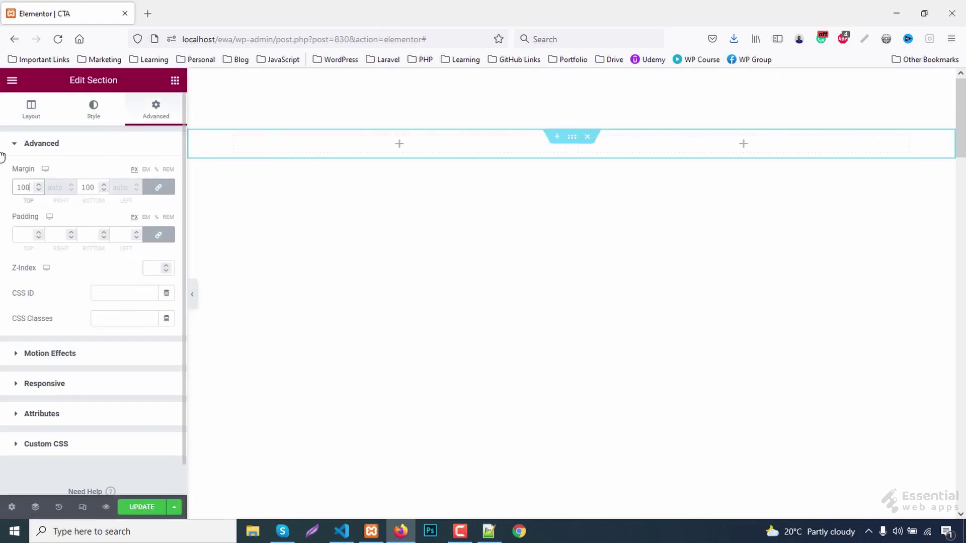
click(31, 109)
Give the section a classic background using the mailbox photo from the media library
click(94, 109)
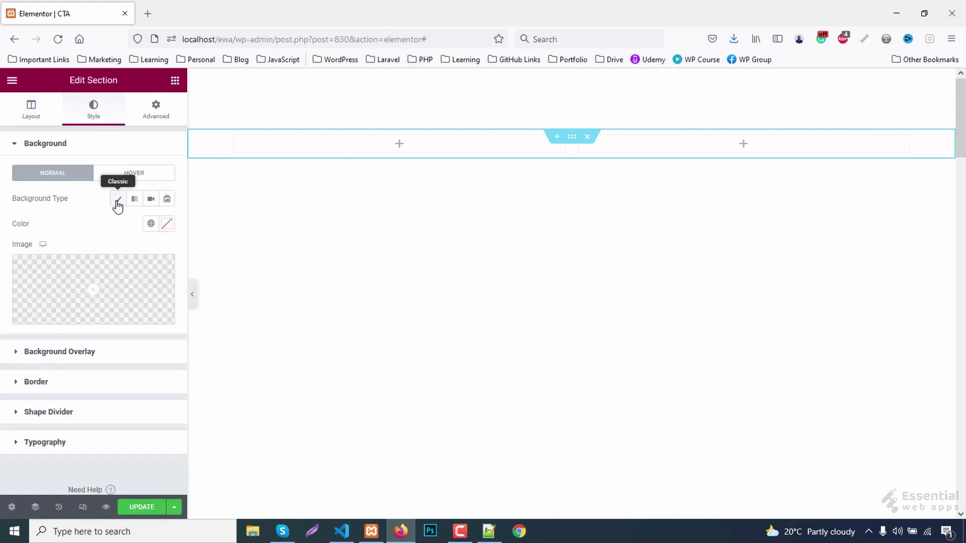
click(142, 283)
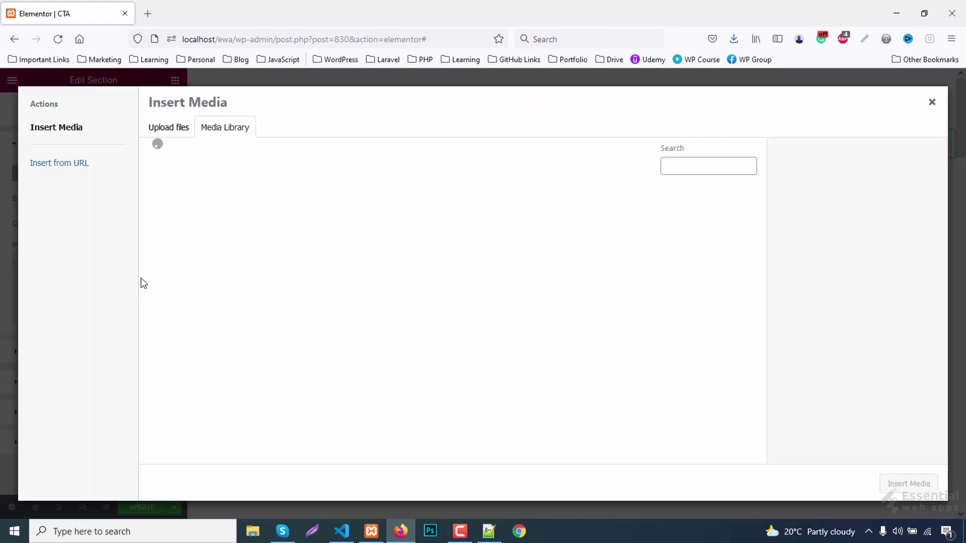
click(184, 243)
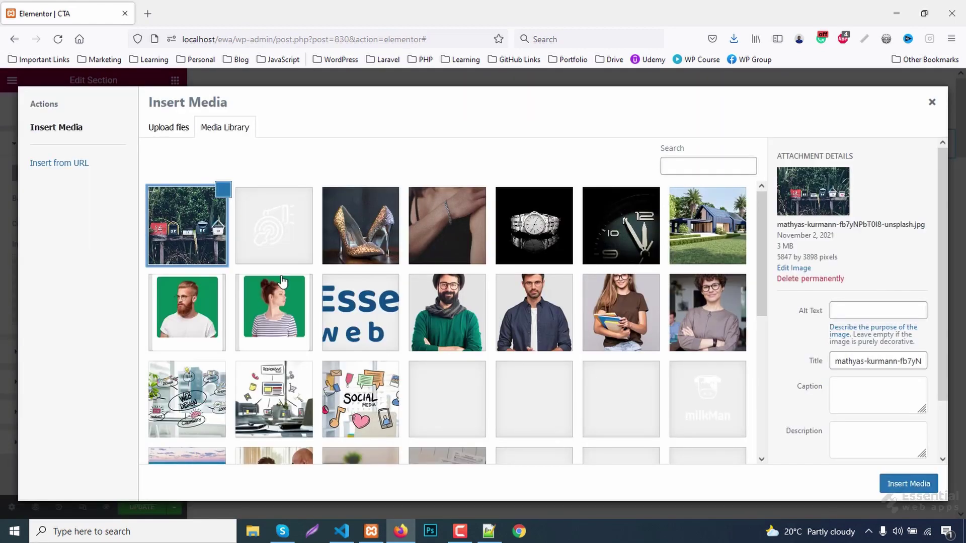
click(929, 490)
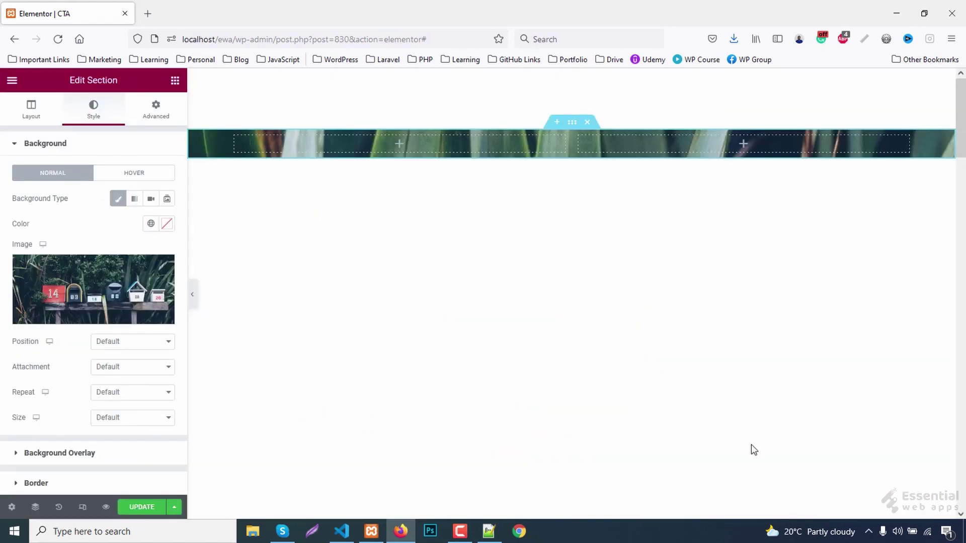
Set the background image position to Center Center and size to Cover
click(126, 344)
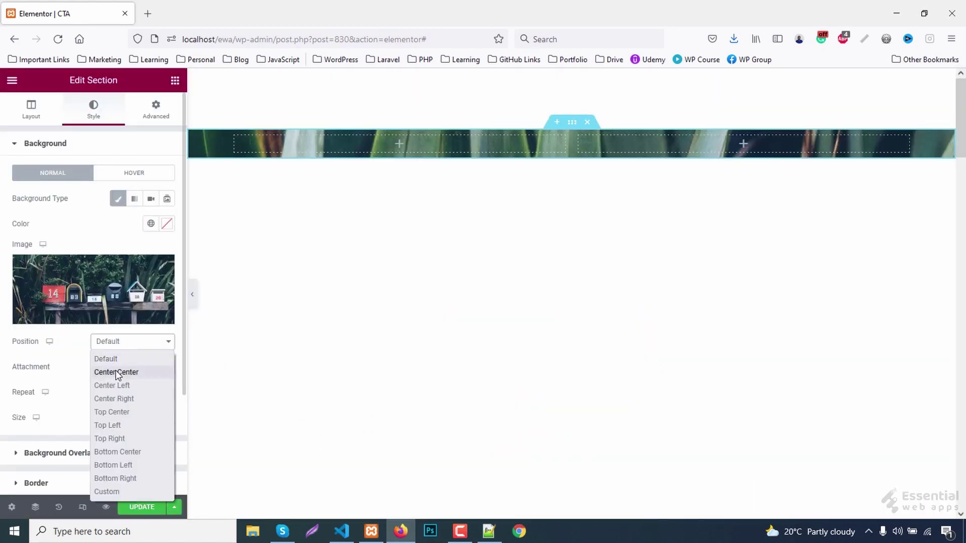
click(116, 372)
click(126, 418)
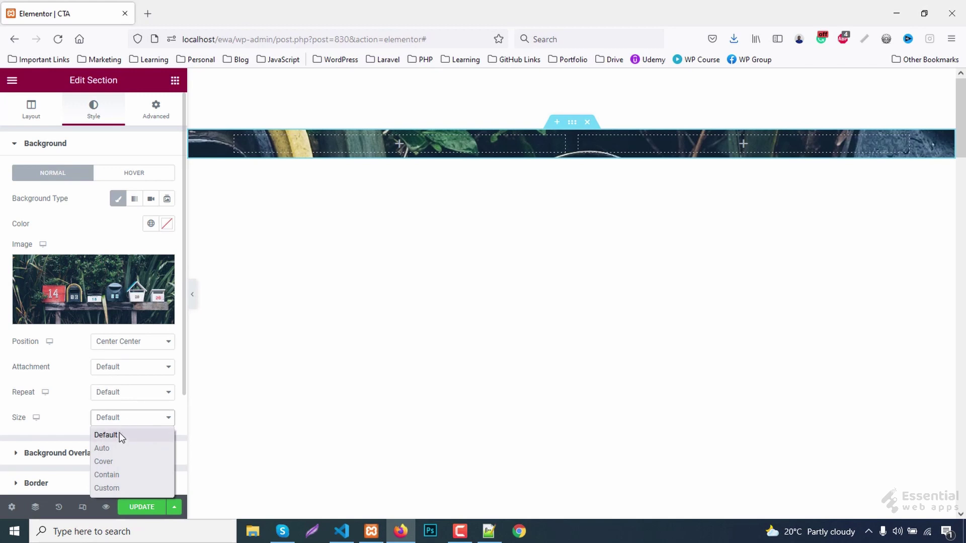
click(110, 461)
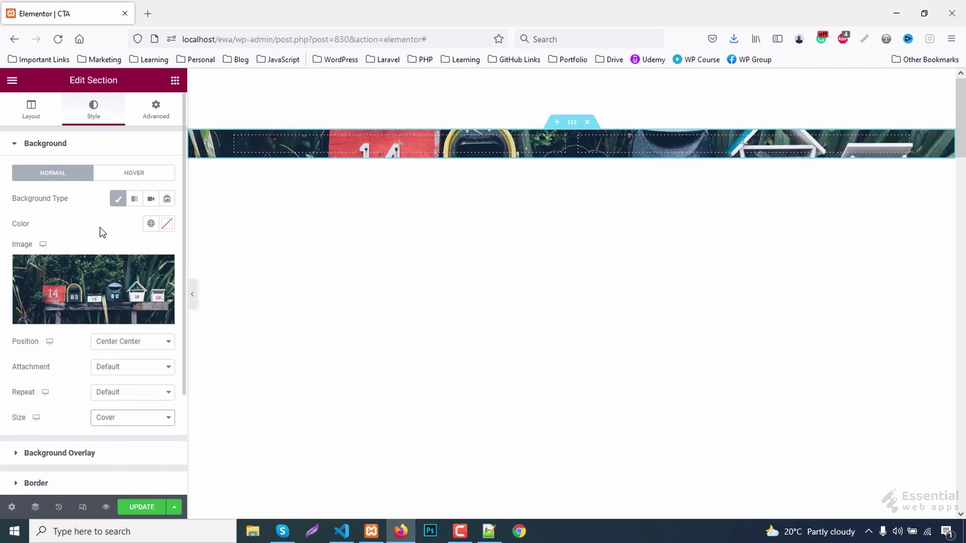
scroll(126, 330, down, 2)
scroll(126, 329, down, 2)
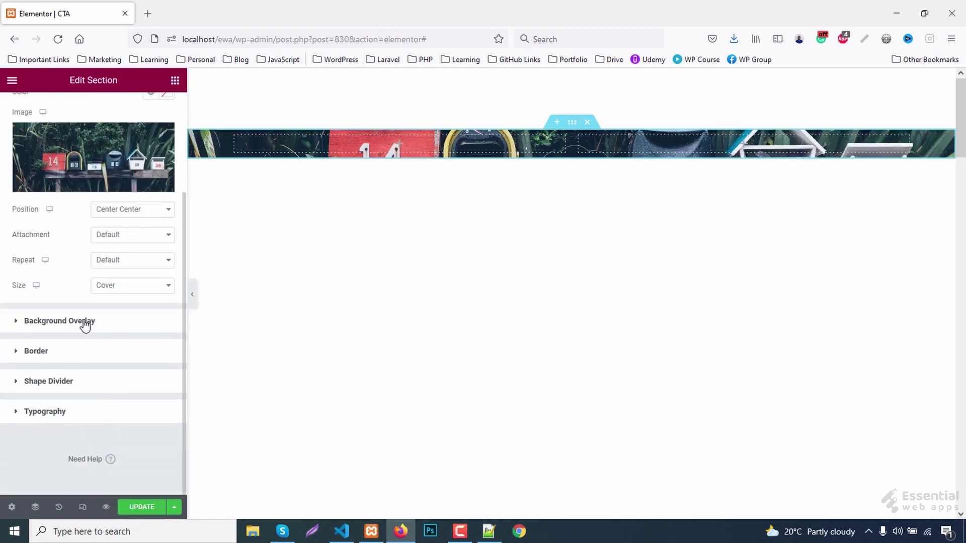
click(124, 320)
Apply a classic #222222 background overlay to the section
click(151, 229)
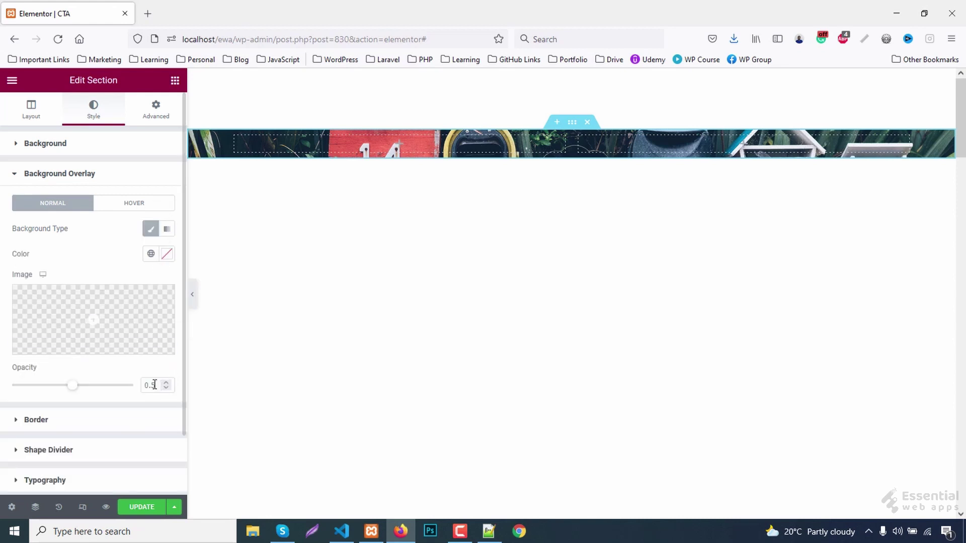
scroll(162, 389, up, 5)
click(167, 253)
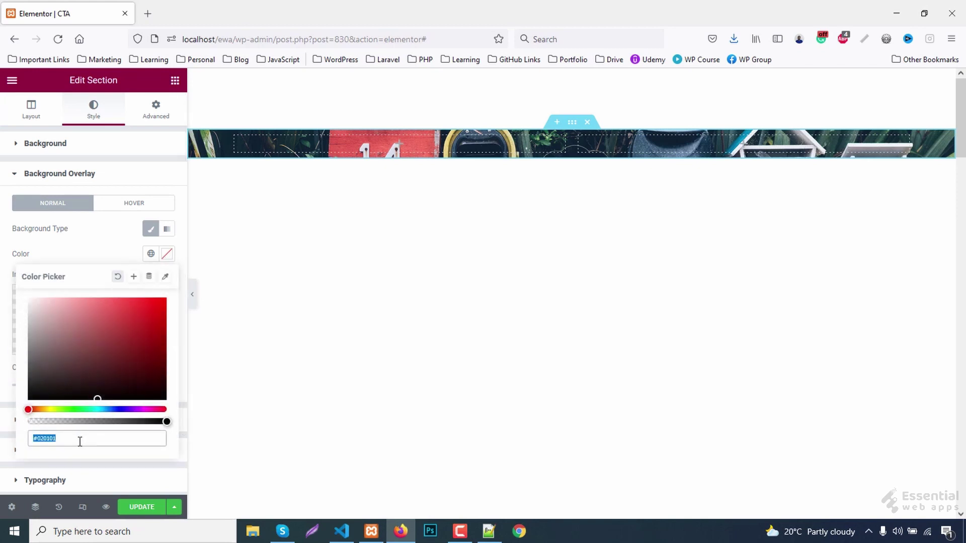
text(#222222)
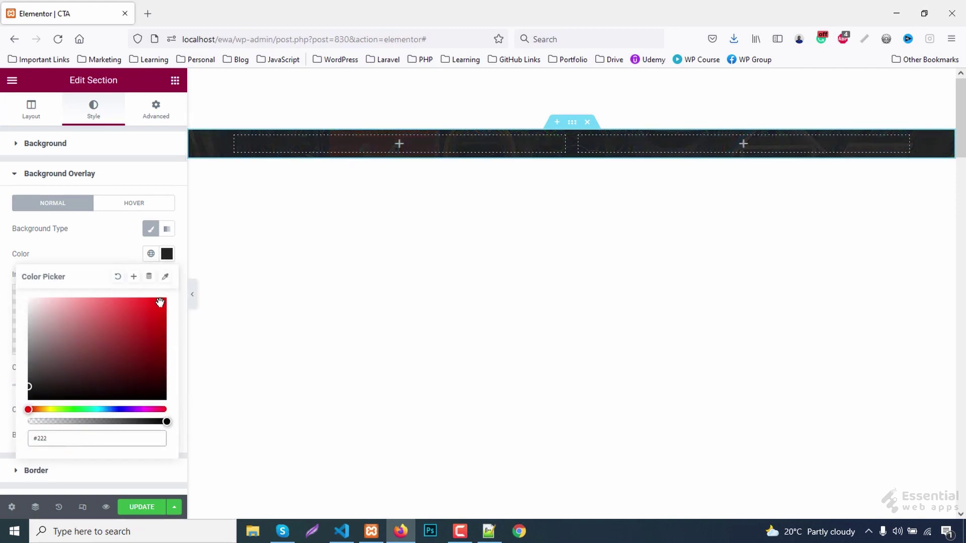
click(167, 254)
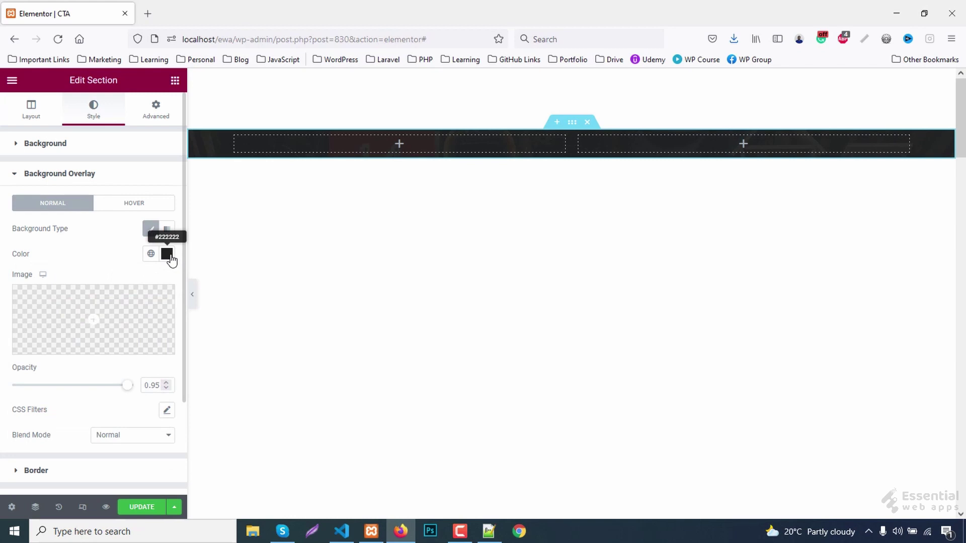
Set 80 px top and bottom padding, then drop a Heading into the left column
click(157, 114)
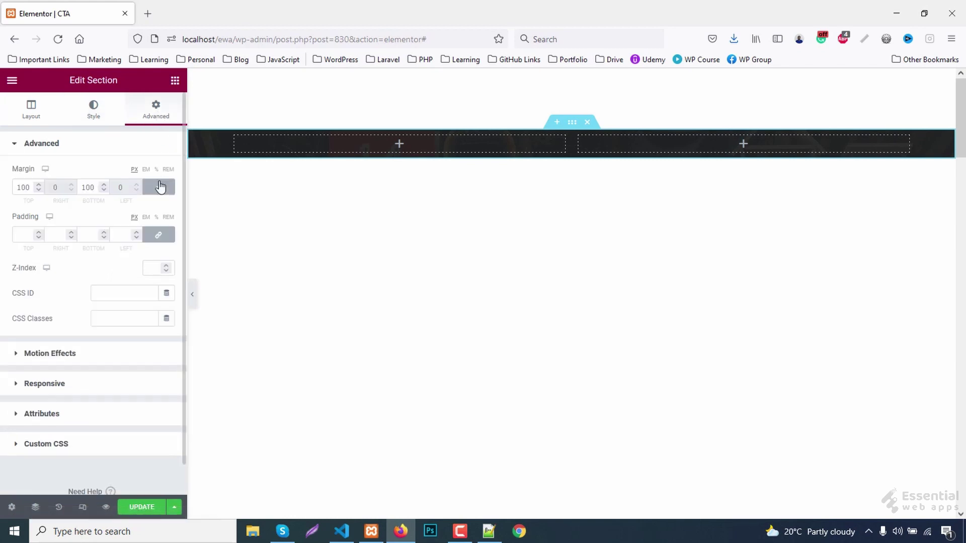
click(158, 234)
click(17, 235)
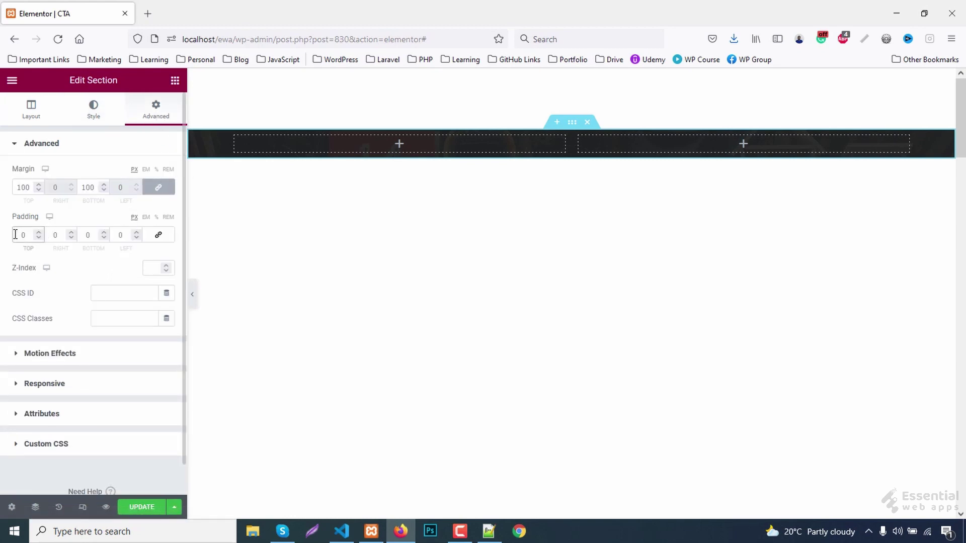
text(80)
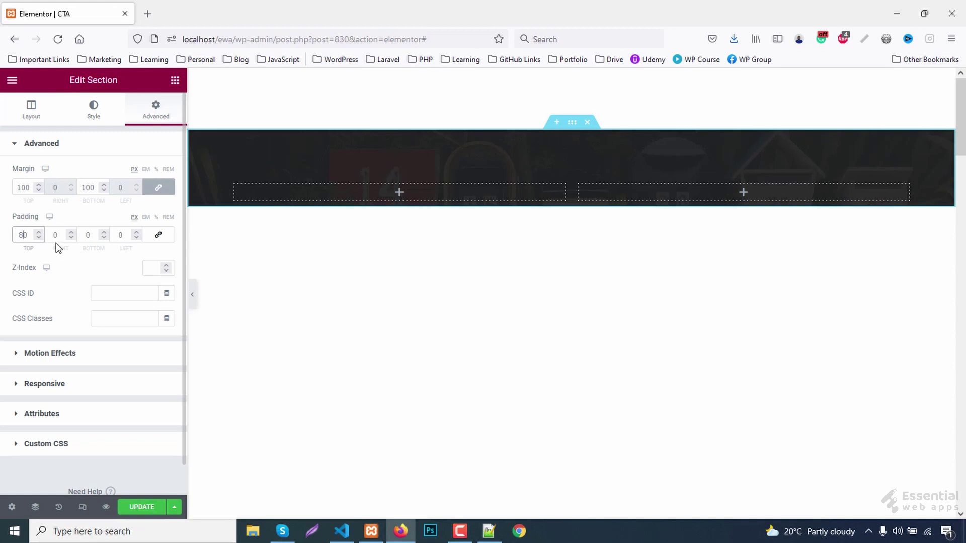
click(87, 234)
text(80)
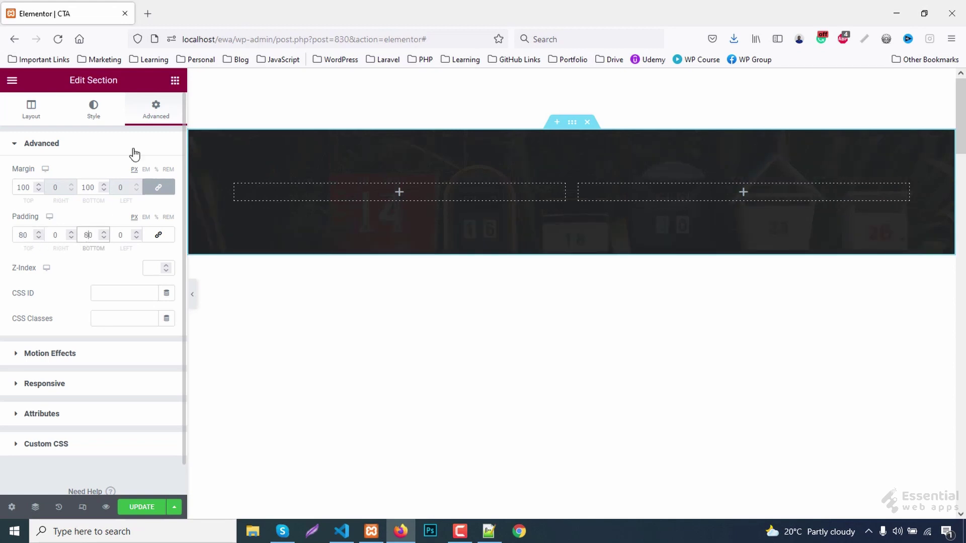
click(175, 80)
drag(138, 201, 390, 193)
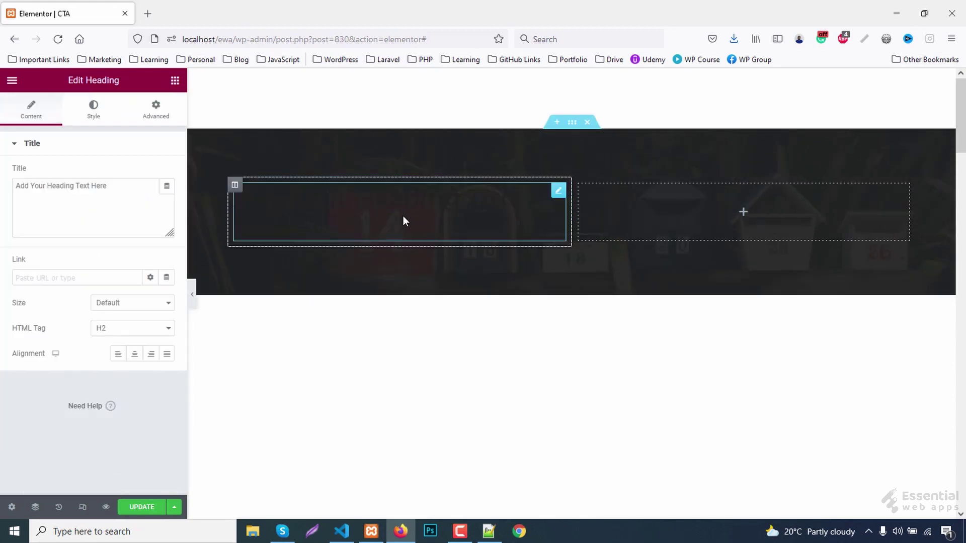
Title the heading 'Let Us Solve Your Problem', colour it white, and widen its column
click(97, 199)
key(ctrl+a)
text(let u)
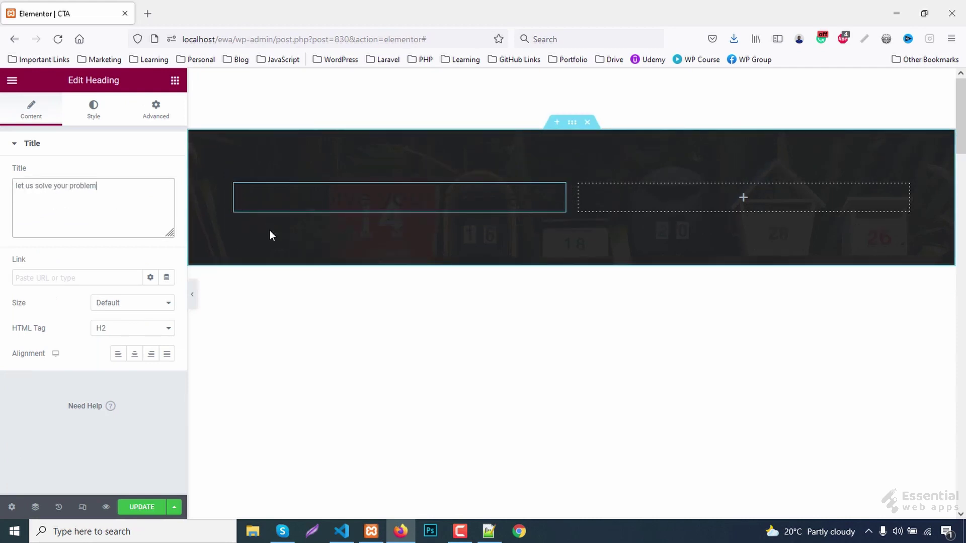
click(93, 109)
click(167, 172)
click(29, 218)
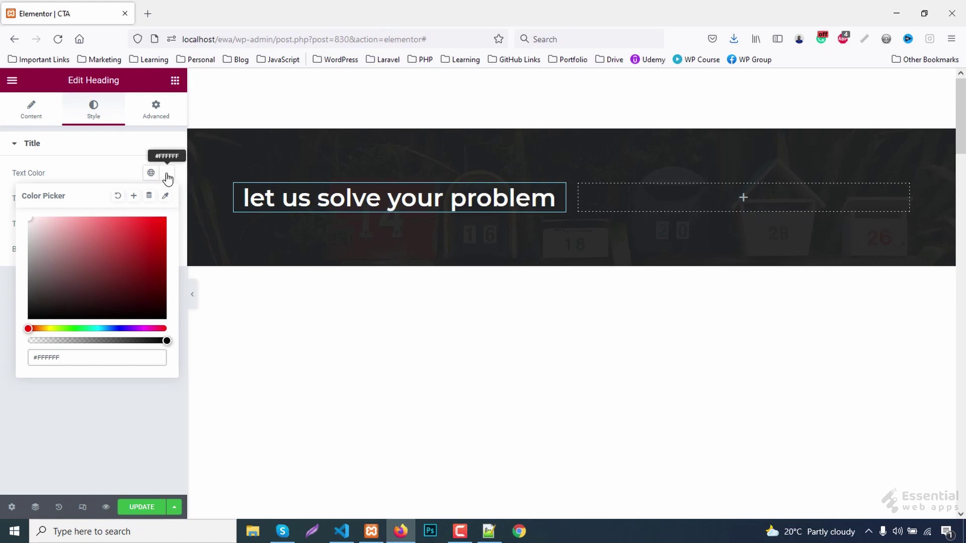
drag(569, 197, 662, 198)
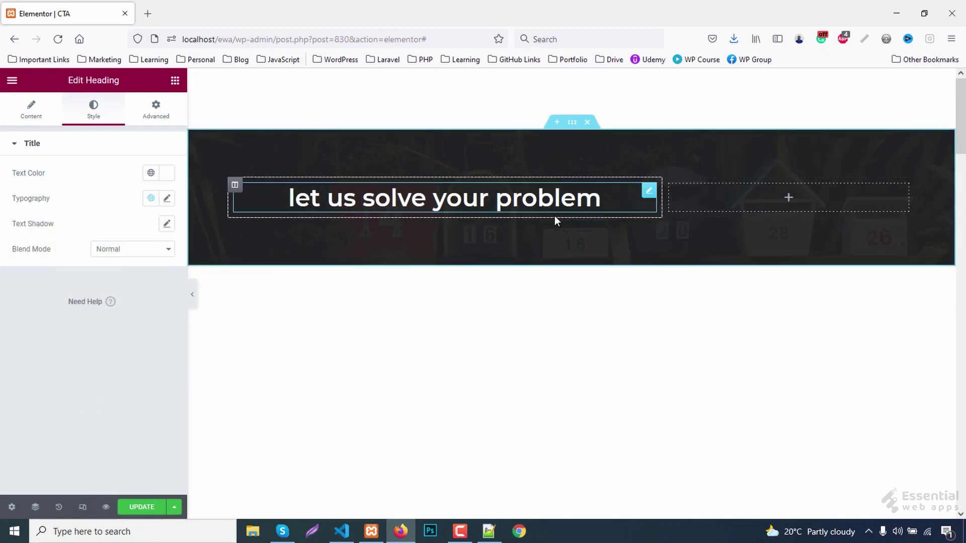
Set heading typography to 46 px, weight 700, line height 54, capitalised; add an inner section below
click(167, 199)
click(147, 292)
key(Up)
key(Up)
key(Up)
key(Up)
key(Up)
key(Up)
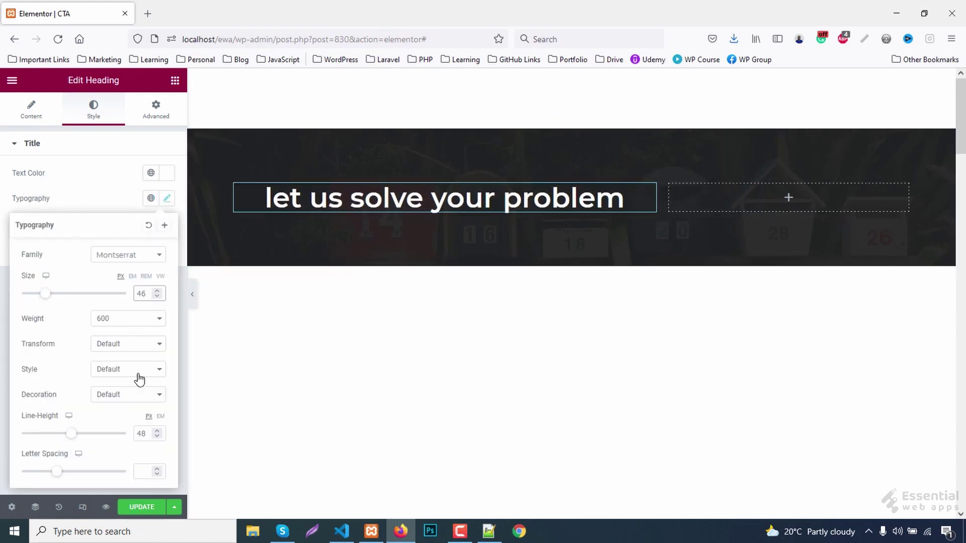
click(150, 432)
key(Up)
key(Up)
key(Up)
key(Up)
key(Up)
key(Up)
click(128, 318)
click(112, 414)
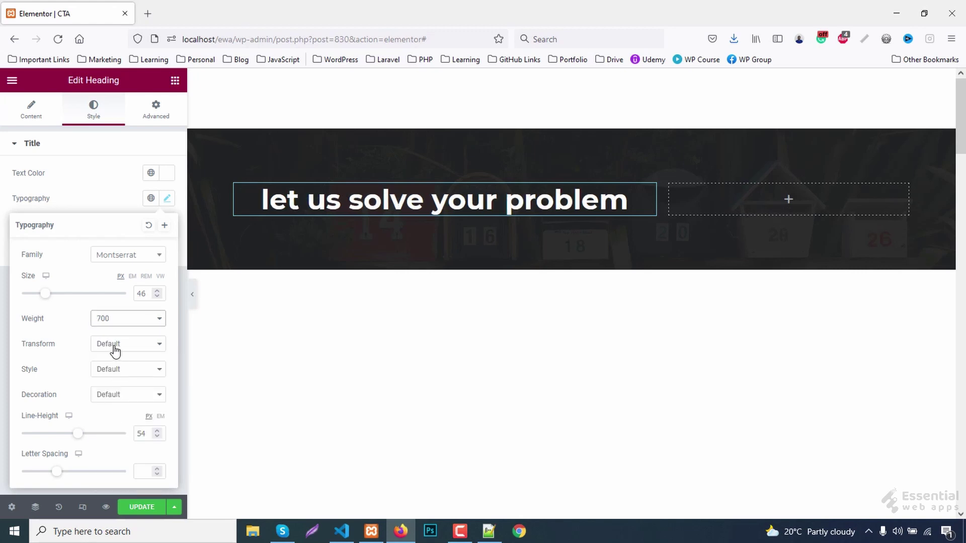
click(115, 347)
click(115, 406)
click(175, 80)
drag(49, 196, 444, 208)
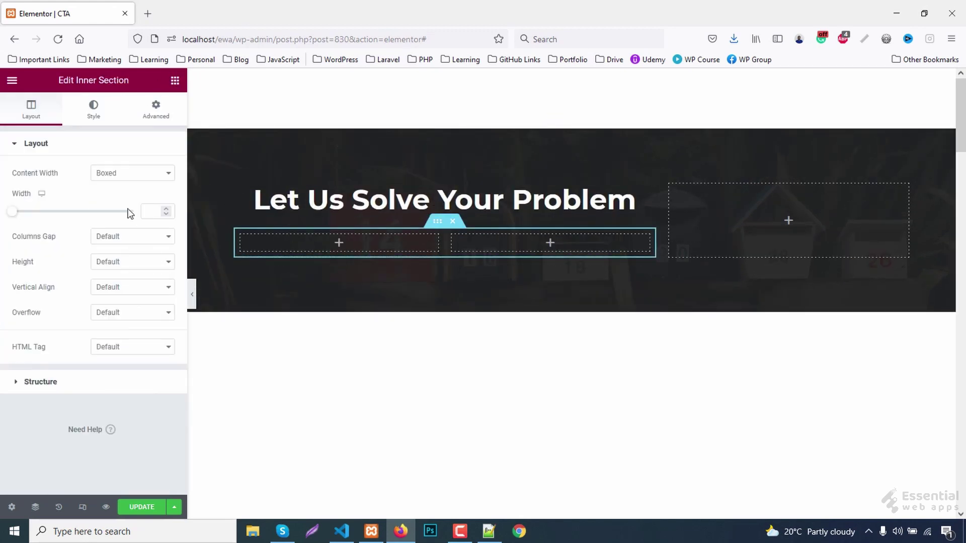
Add a right-aligned button labelled 'contact us' to the inner section's first column
click(175, 81)
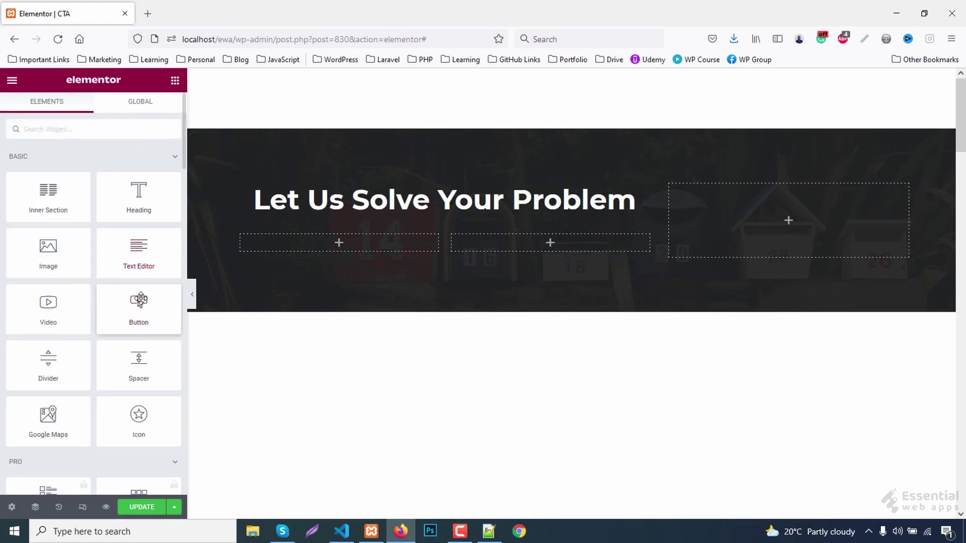
drag(138, 300, 360, 243)
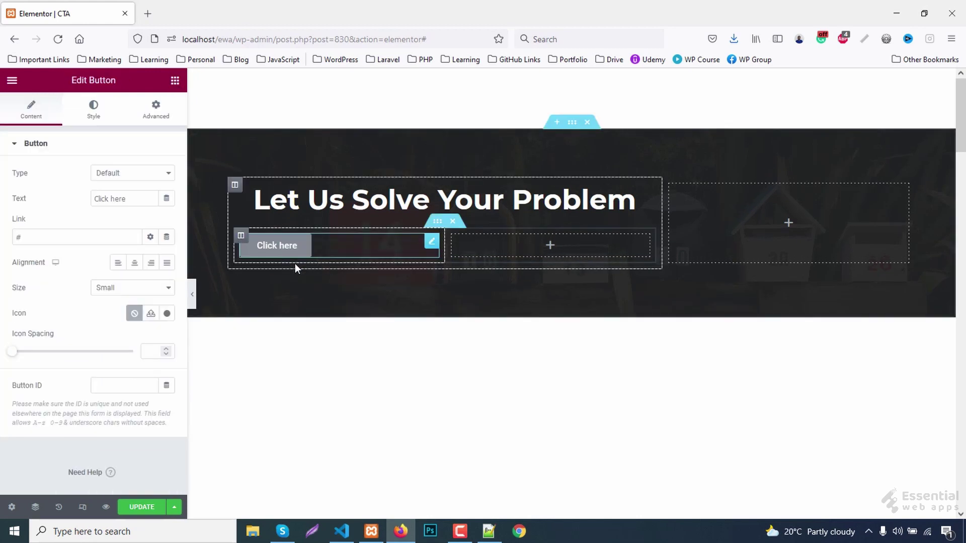
click(152, 264)
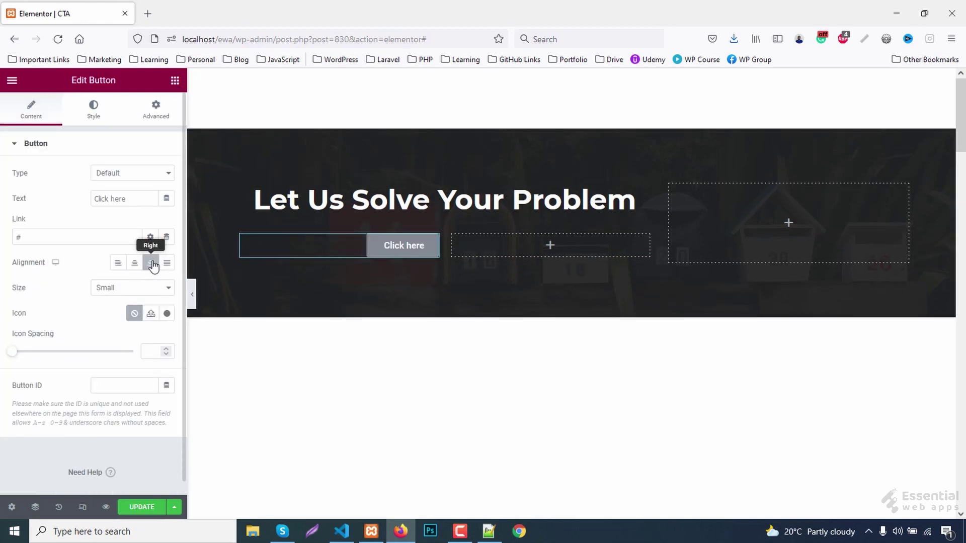
triple_click(127, 194)
text(contact us)
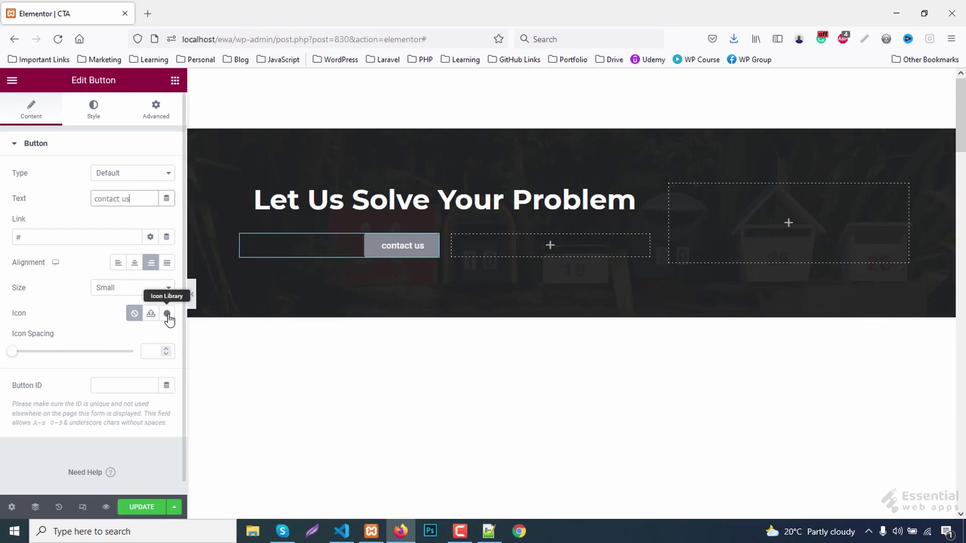
Put the envelope icon on the Contact Us button
click(167, 314)
text(enve)
click(382, 199)
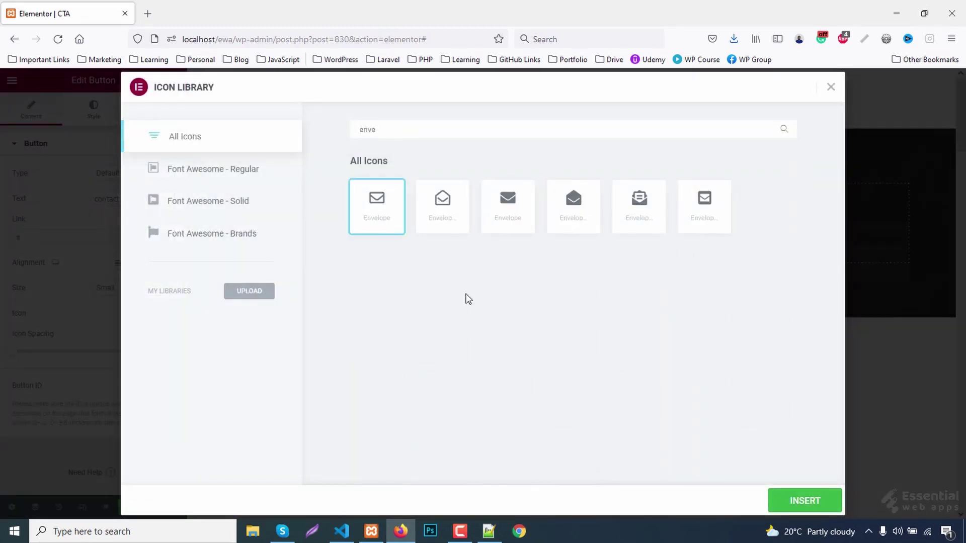
click(805, 501)
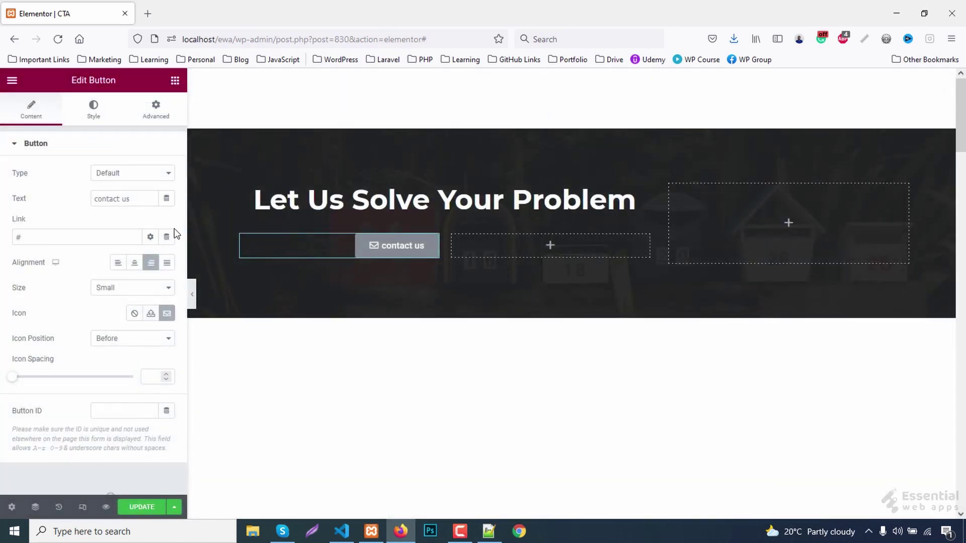
click(94, 111)
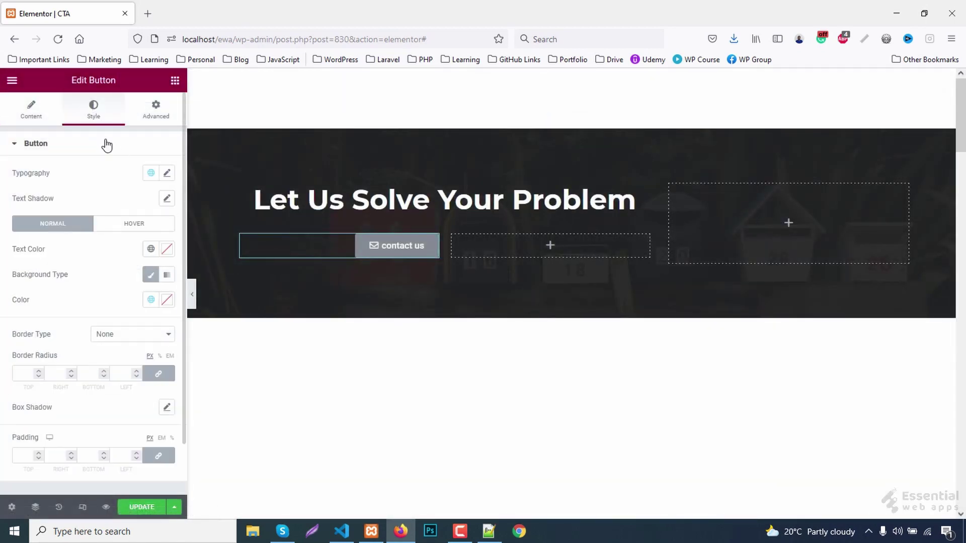
Set the button typography to Varta, size 22, line height 25, weight 700, uppercase
click(166, 173)
click(128, 229)
text(varta)
click(117, 280)
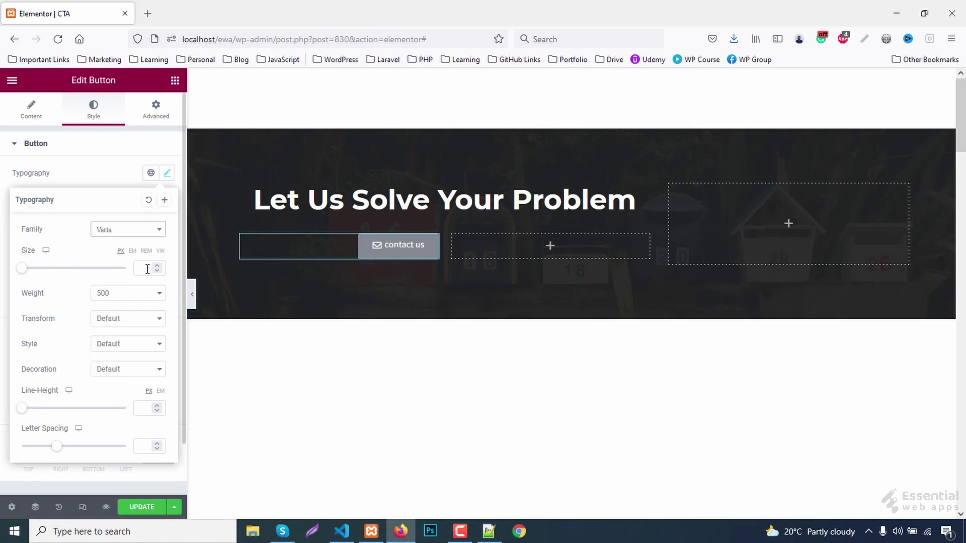
click(147, 268)
text(22)
click(145, 408)
text(25)
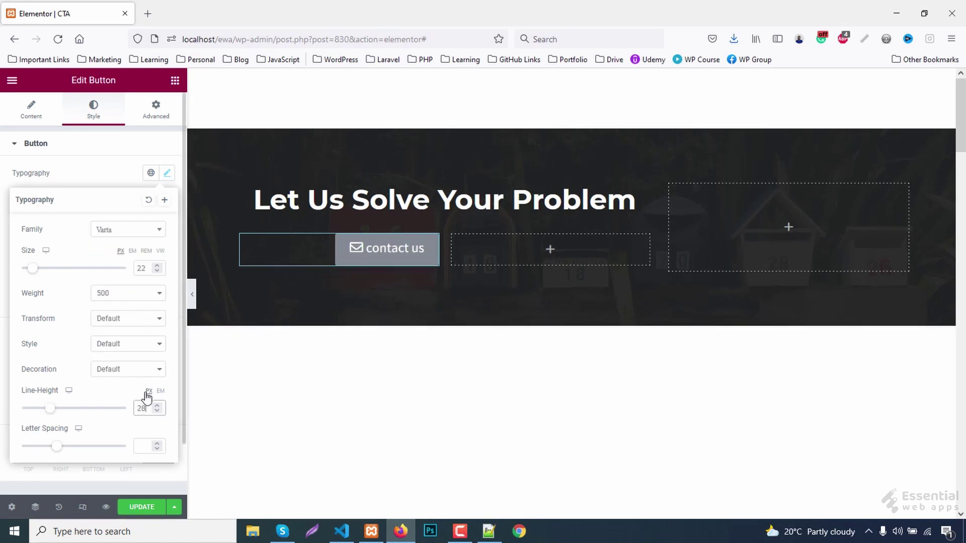
click(113, 296)
click(112, 393)
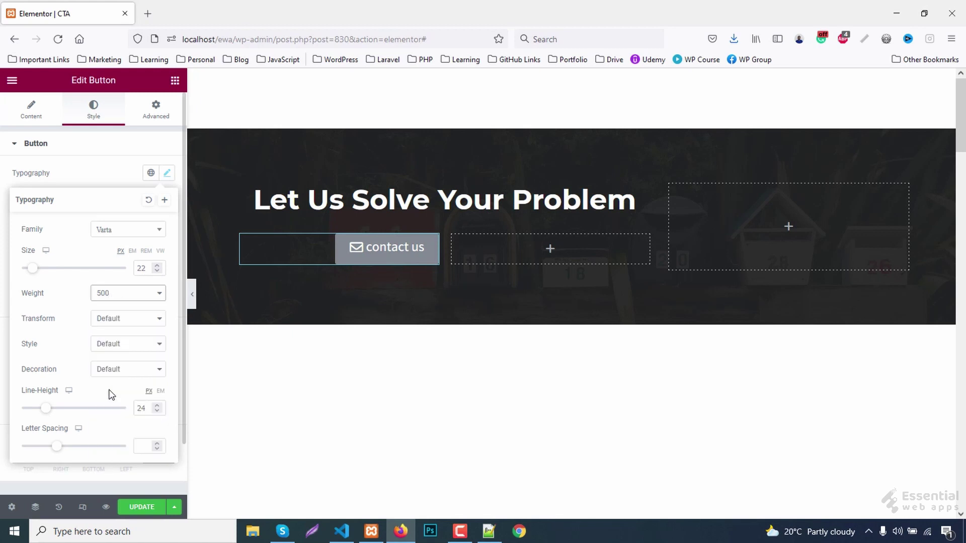
click(127, 319)
click(121, 355)
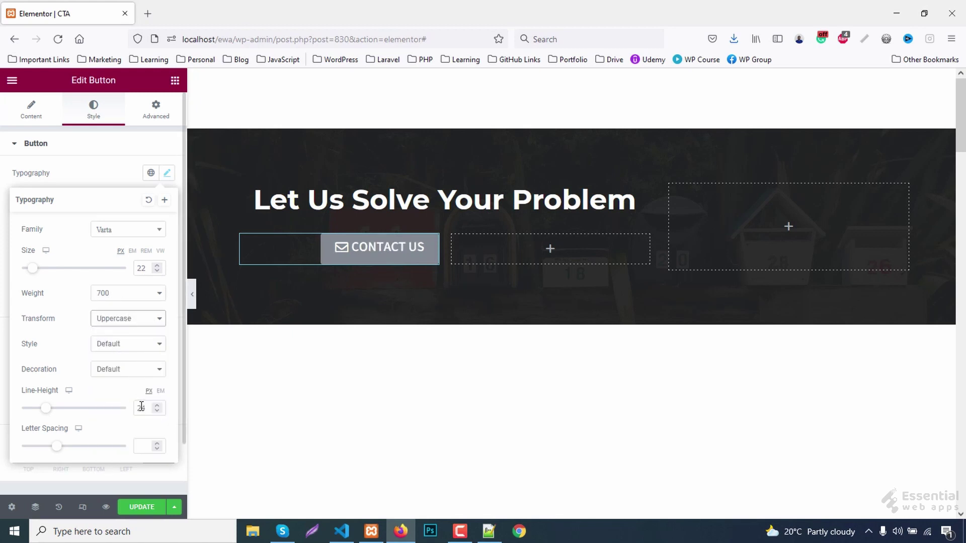
click(167, 173)
Give the button 5 px corner radius and unlinked padding of 15/30/10/30
scroll(113, 342, down, 1)
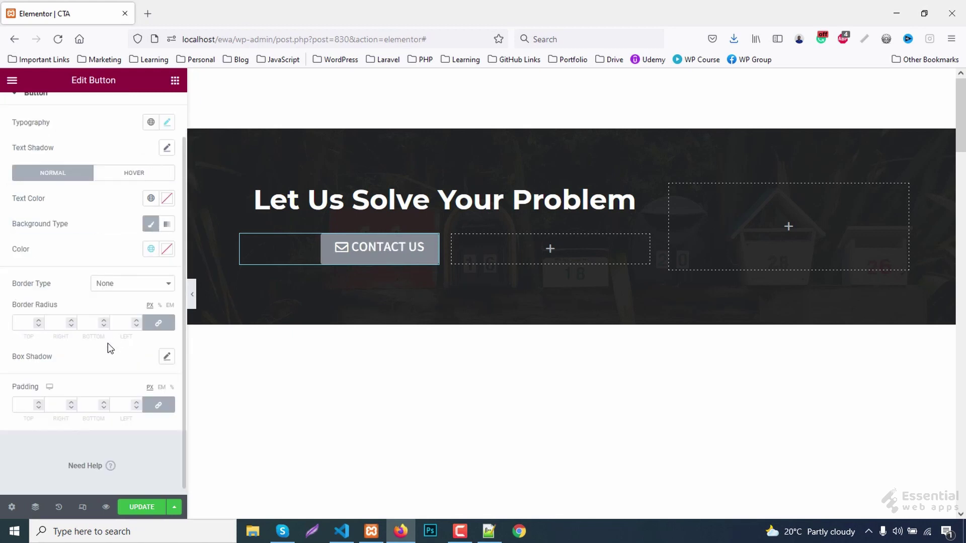
click(24, 322)
click(159, 405)
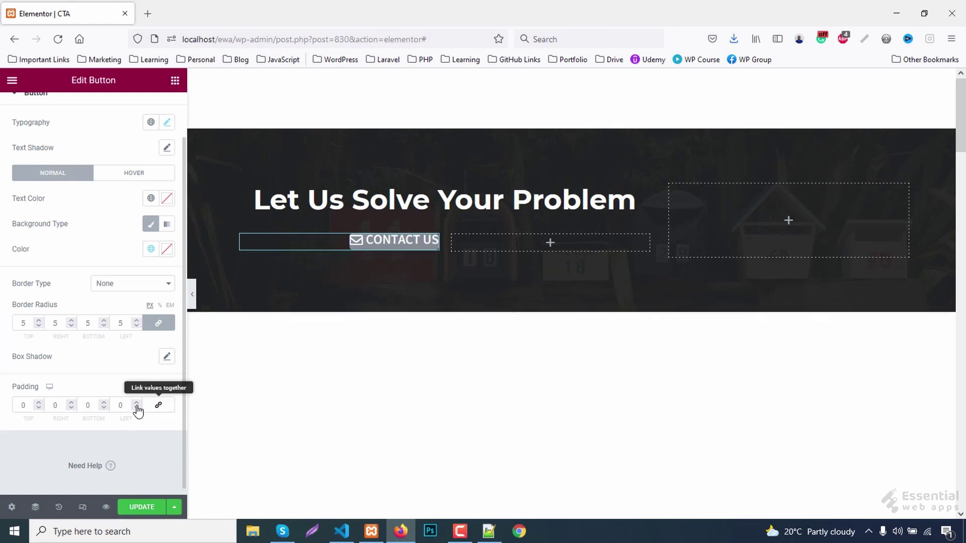
click(18, 405)
text(10)
key(Tab)
key(Tab)
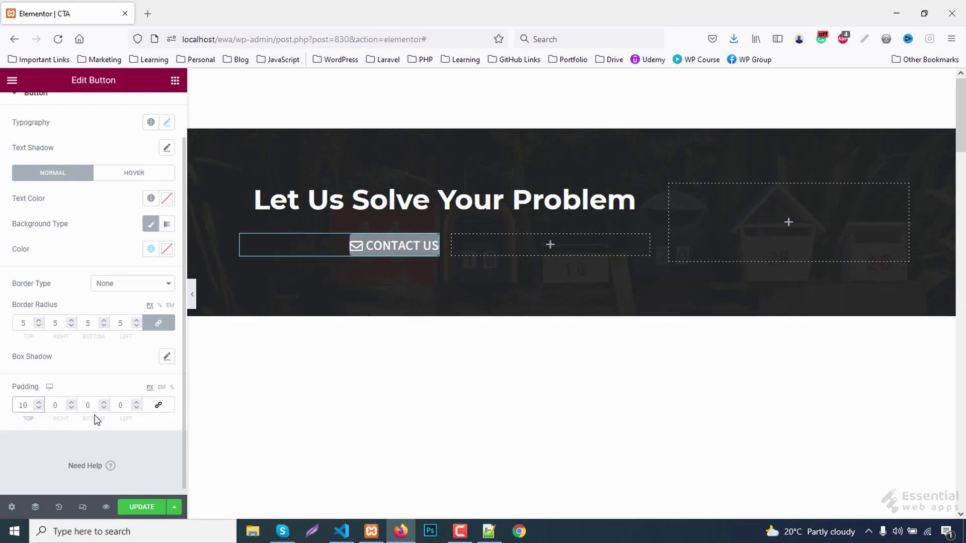
text(10)
key(shift+Tab)
text(30)
key(Tab)
key(Tab)
text(30)
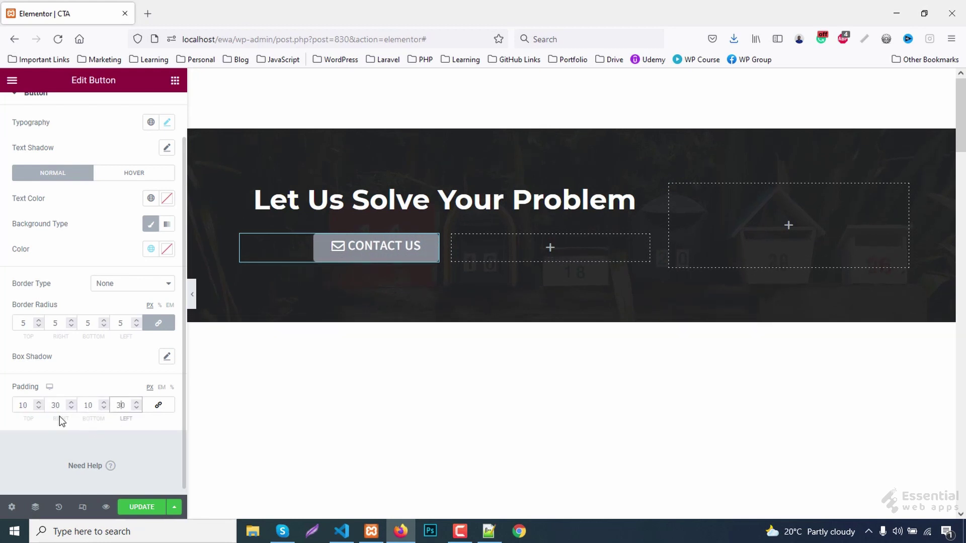
key(shift+Tab)
text(15)
double_click(23, 405)
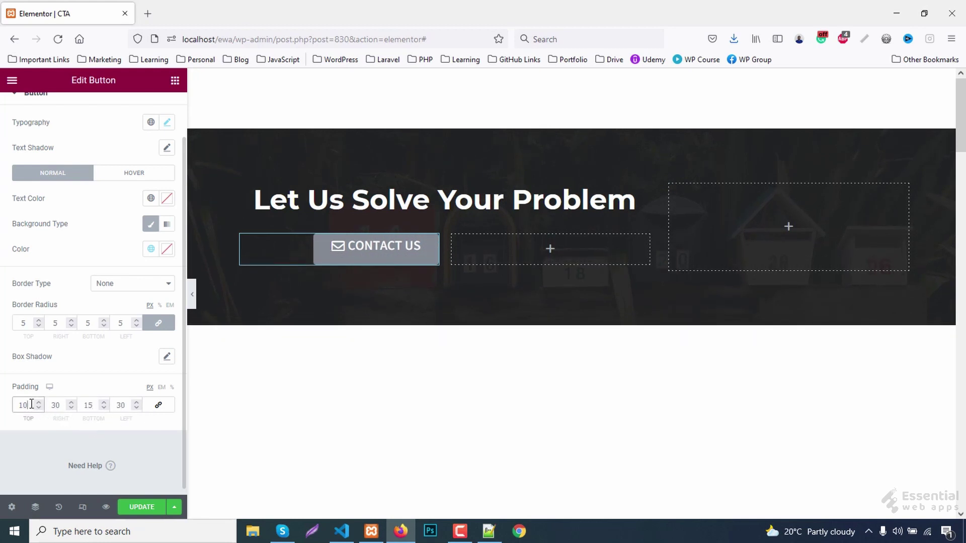
text(15)
click(95, 405)
key(Down)
key(Down)
key(Down)
key(Down)
key(Down)
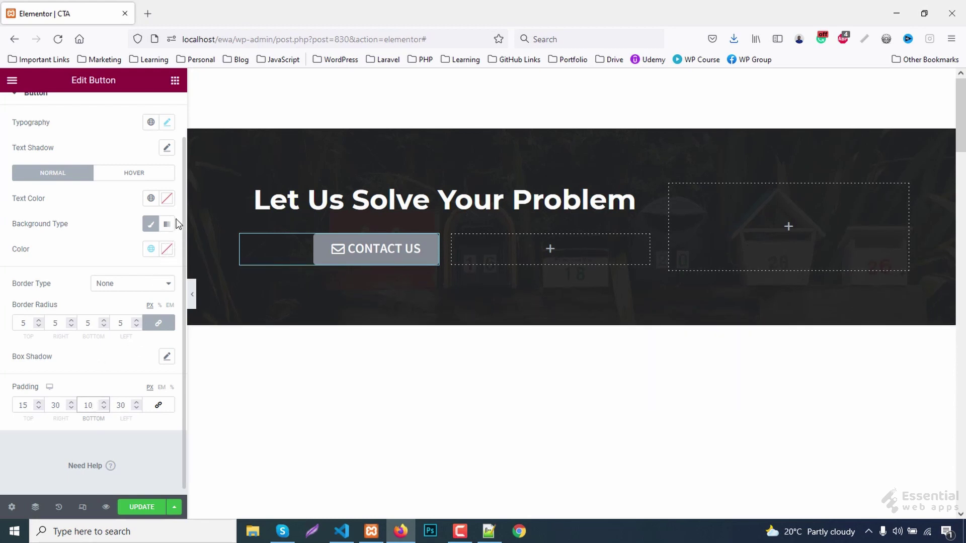
Set the Contact Us button text colour to #fff and background colour to #00875c
click(167, 199)
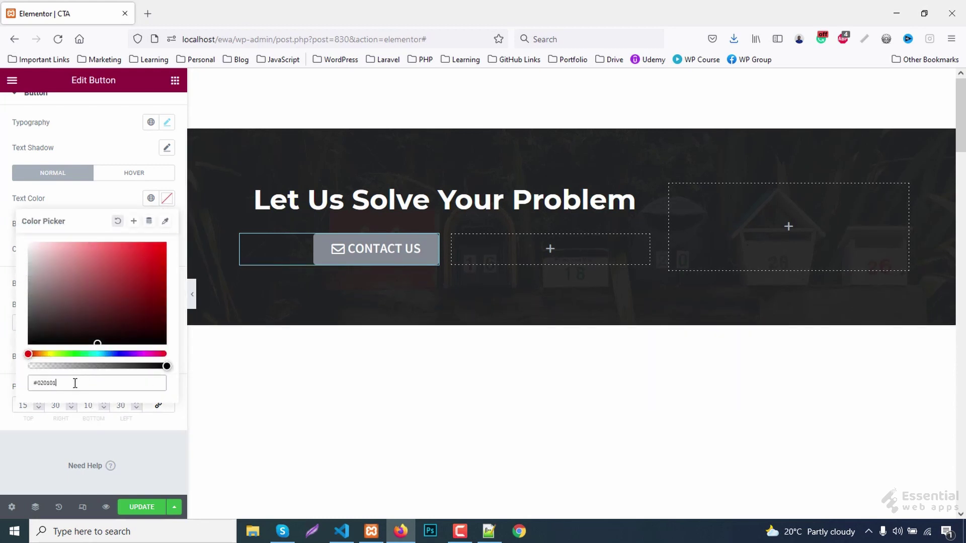
text(#fff)
click(162, 226)
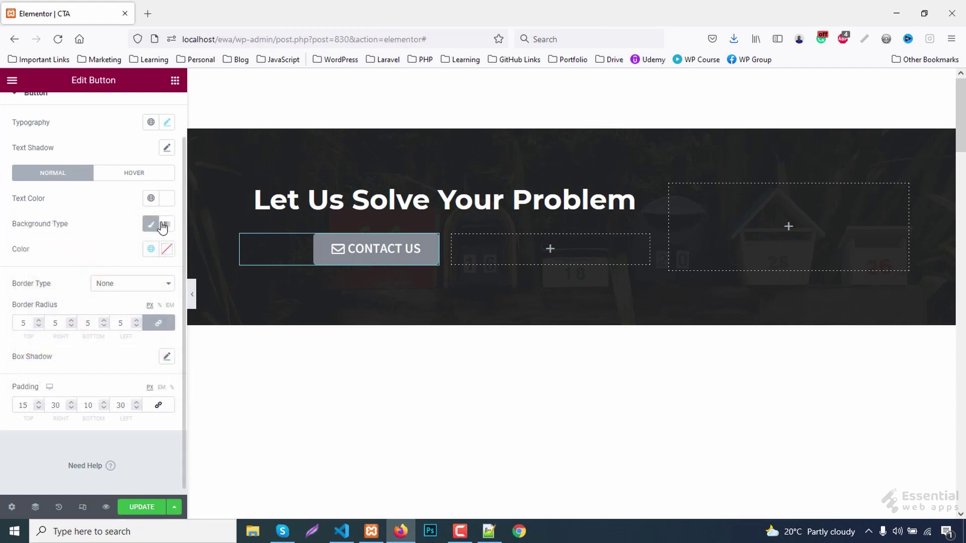
click(168, 249)
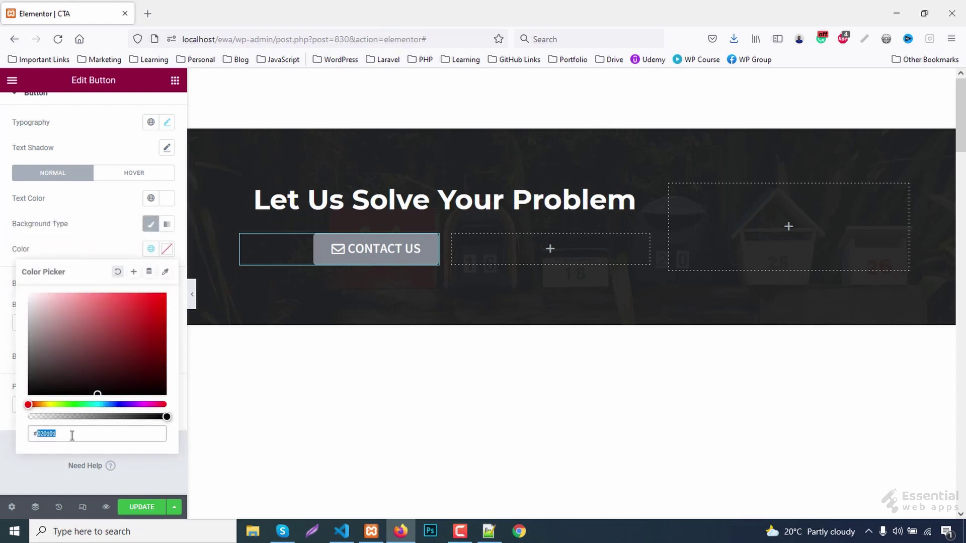
text(#0087)
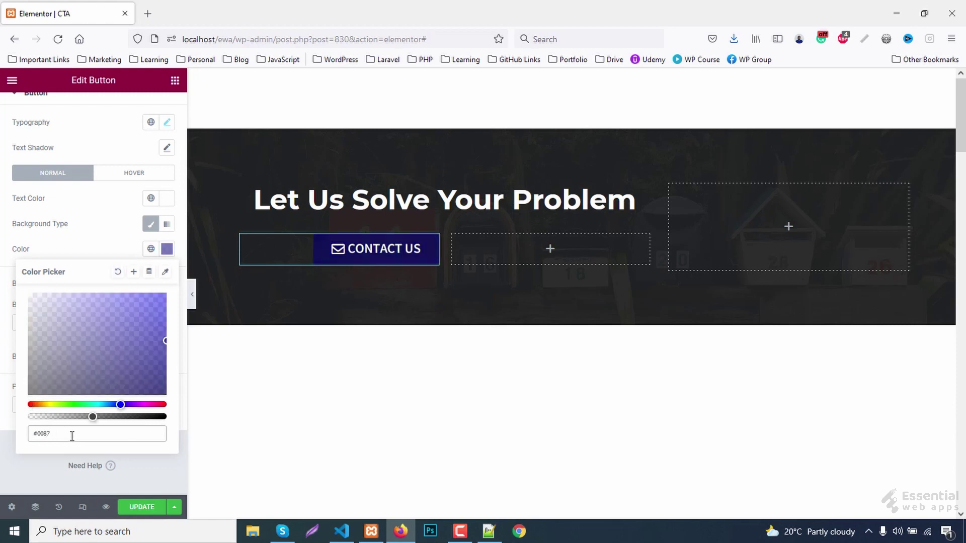
text(5c)
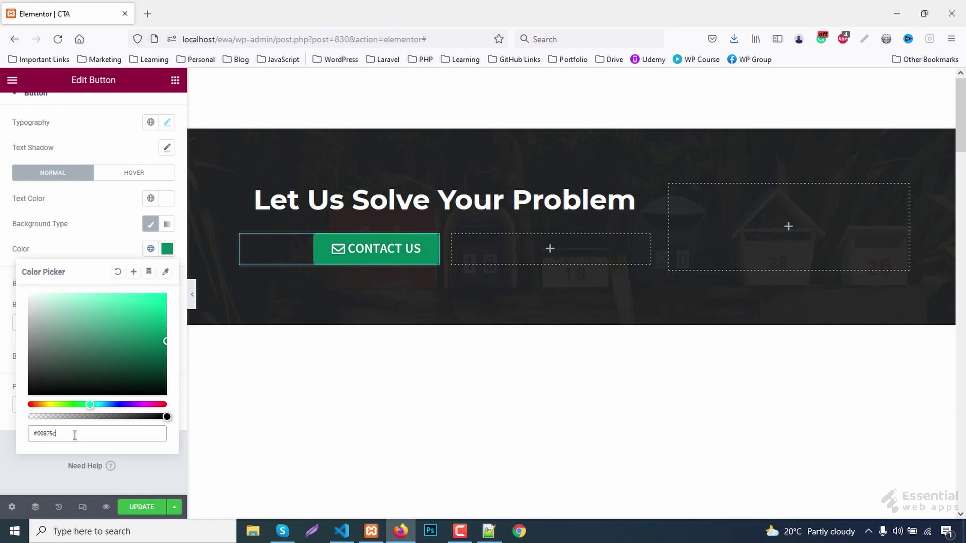
click(169, 251)
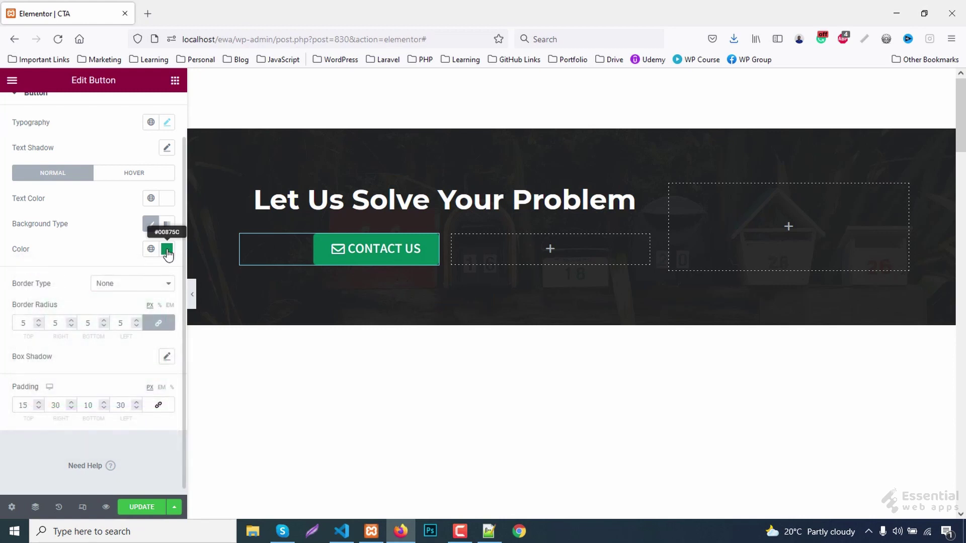
Give the button a solid 3 px border with radius 3 and border colour #00875c
click(108, 285)
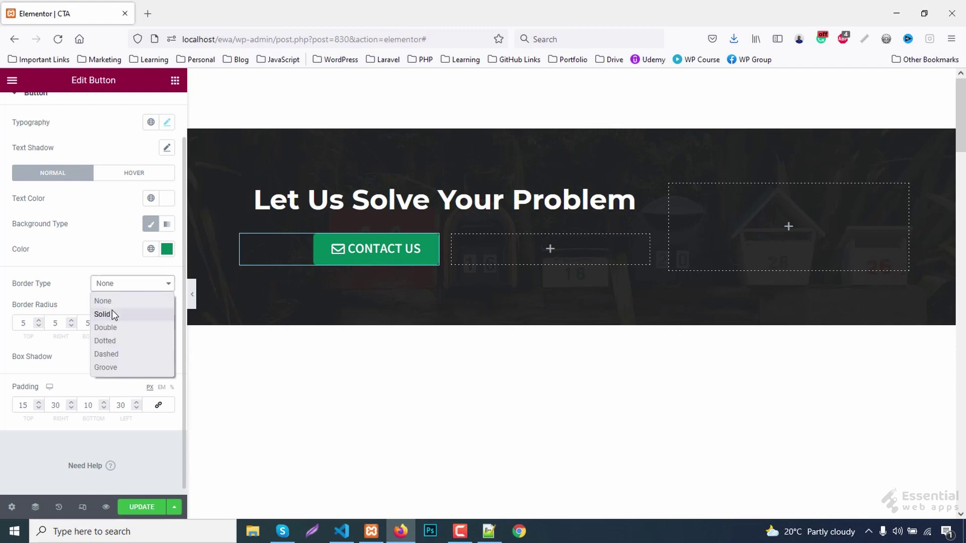
click(103, 314)
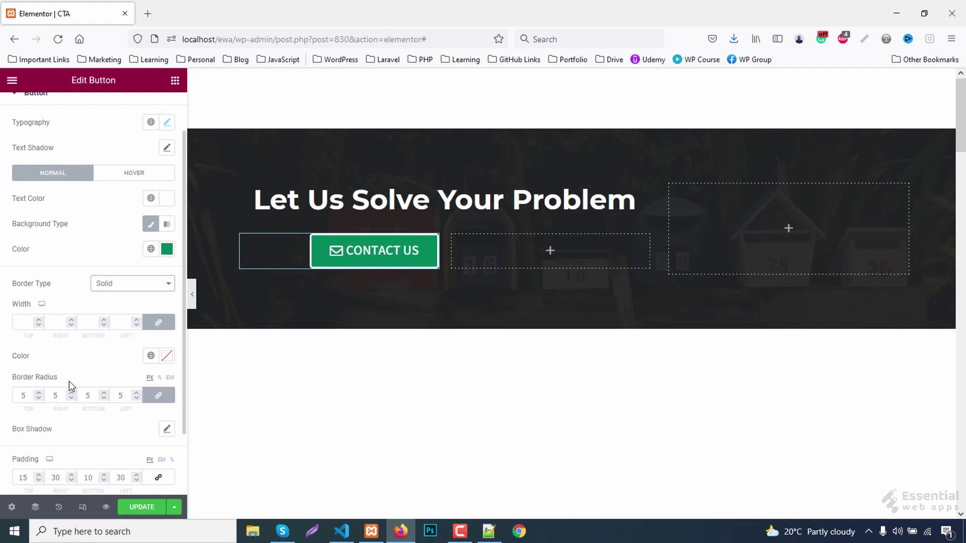
double_click(28, 395)
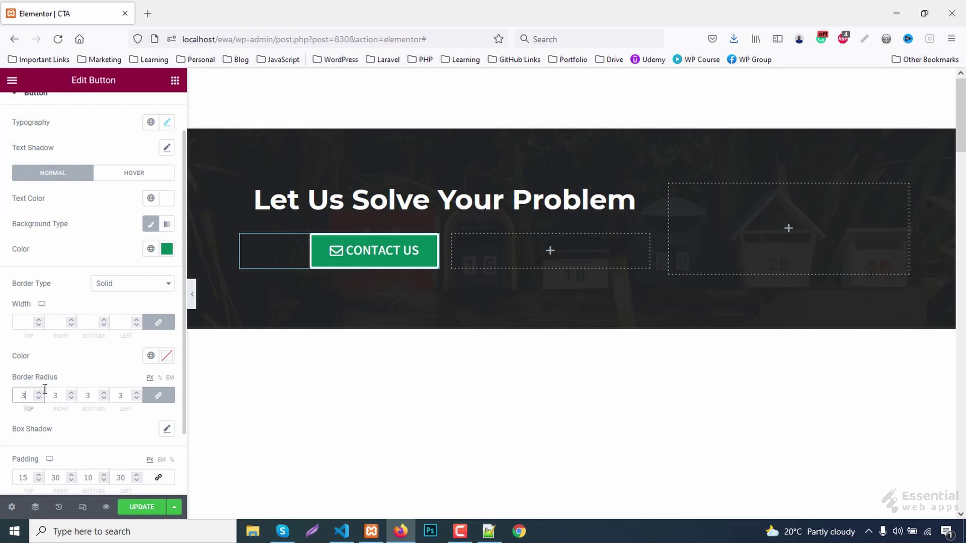
click(23, 321)
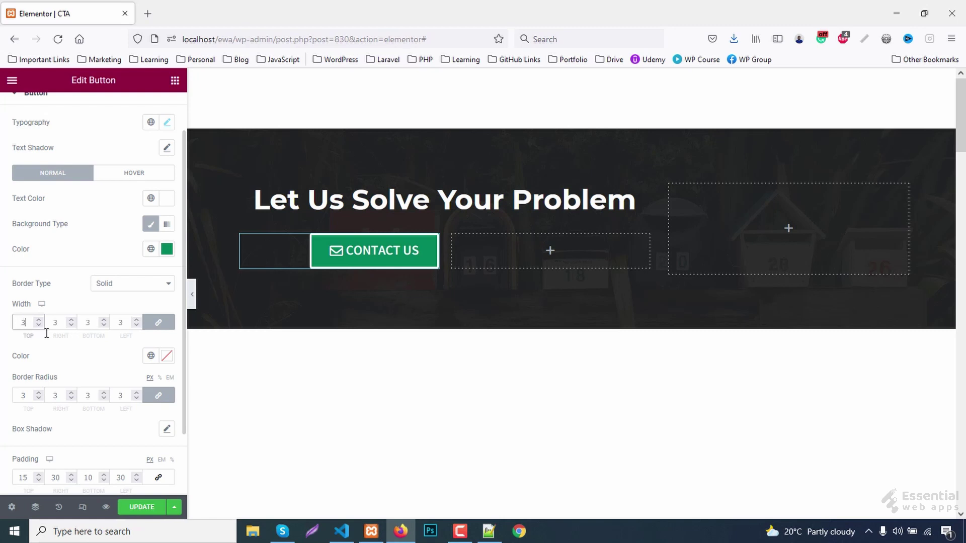
click(167, 356)
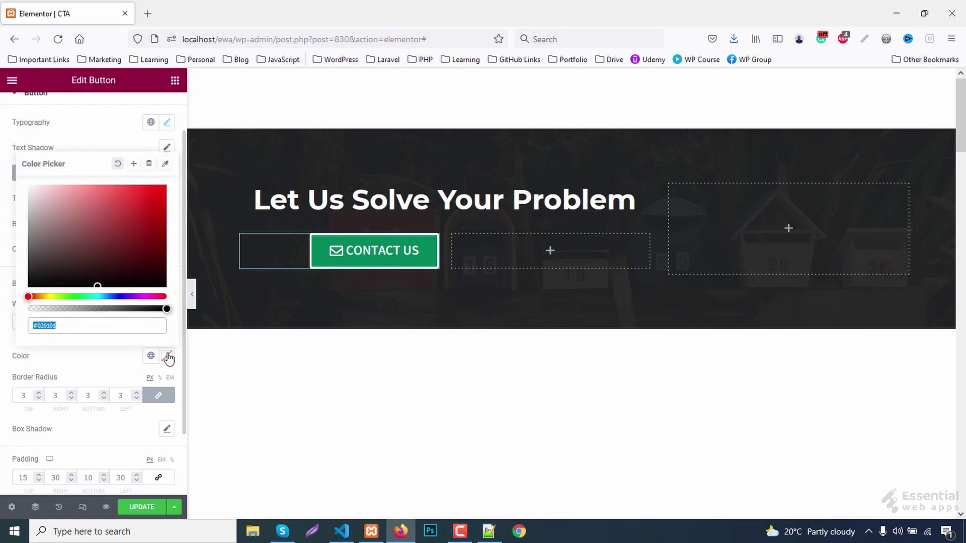
text(#00875c)
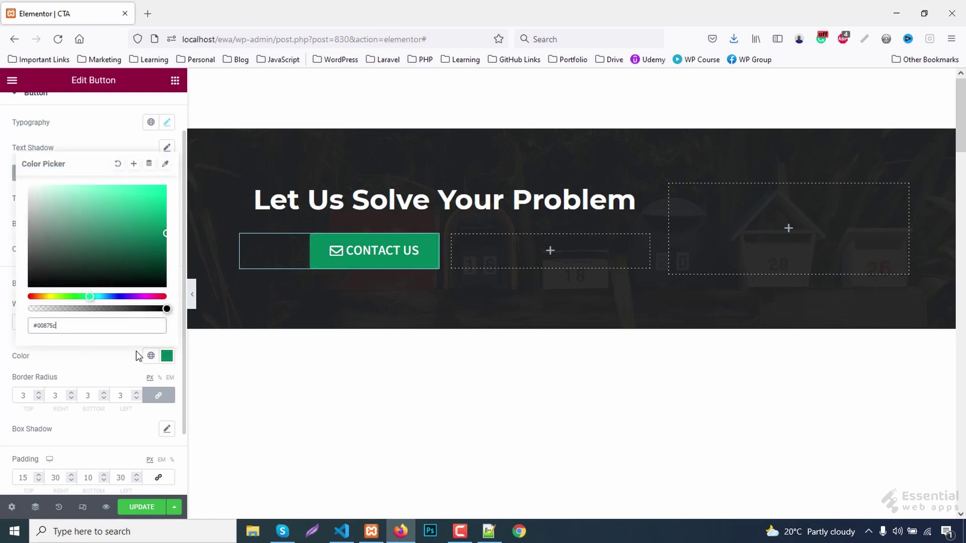
key(Escape)
click(132, 173)
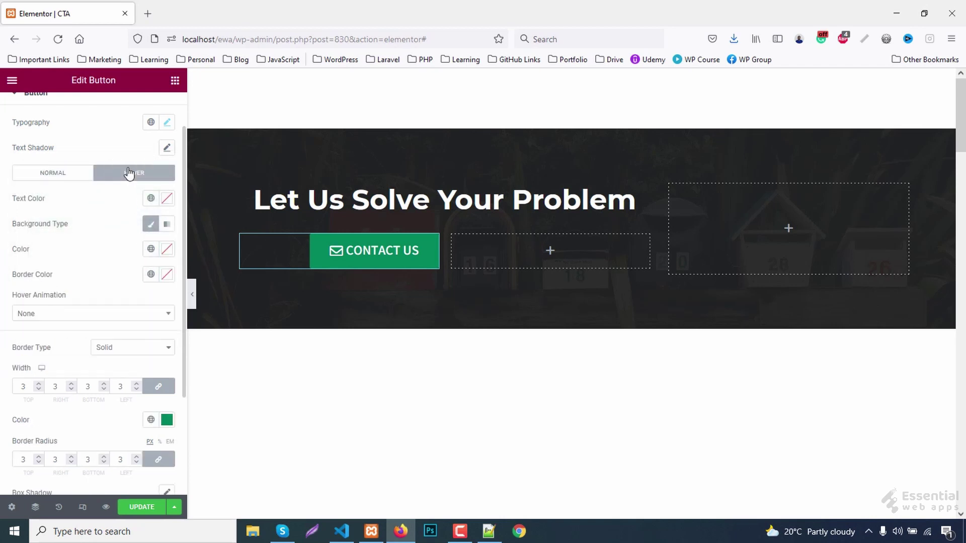
Set hover text to #fff, background transparent, border #00875c, then preview at full width
click(167, 199)
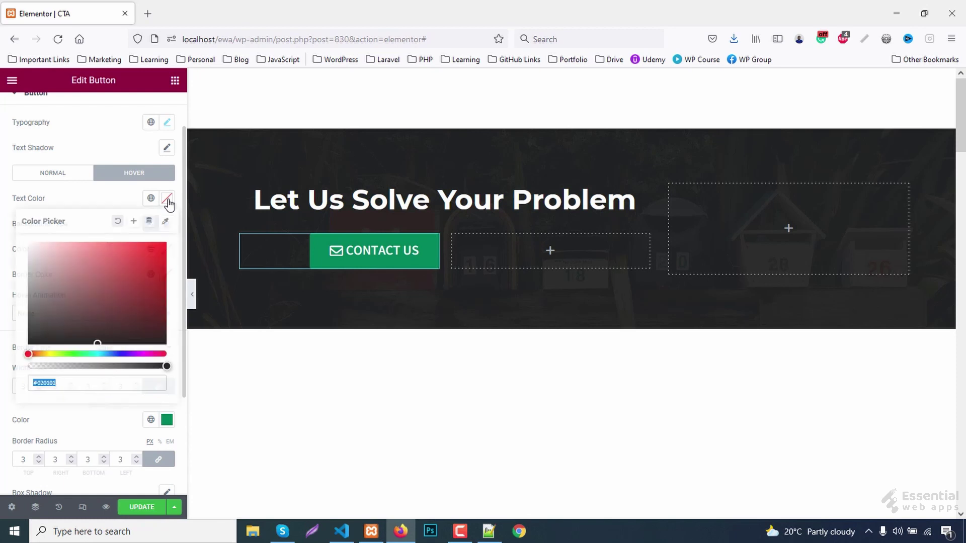
click(88, 384)
text(f)
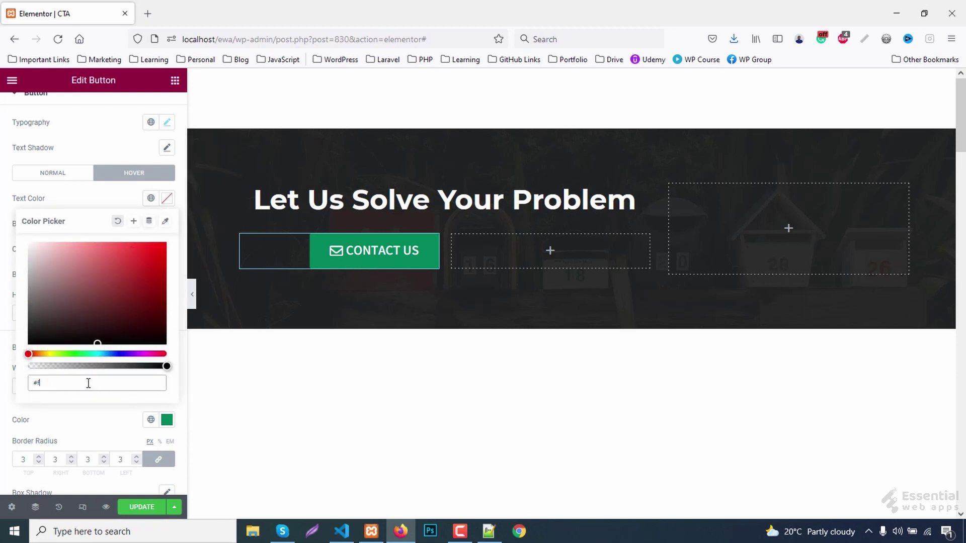
text(ff)
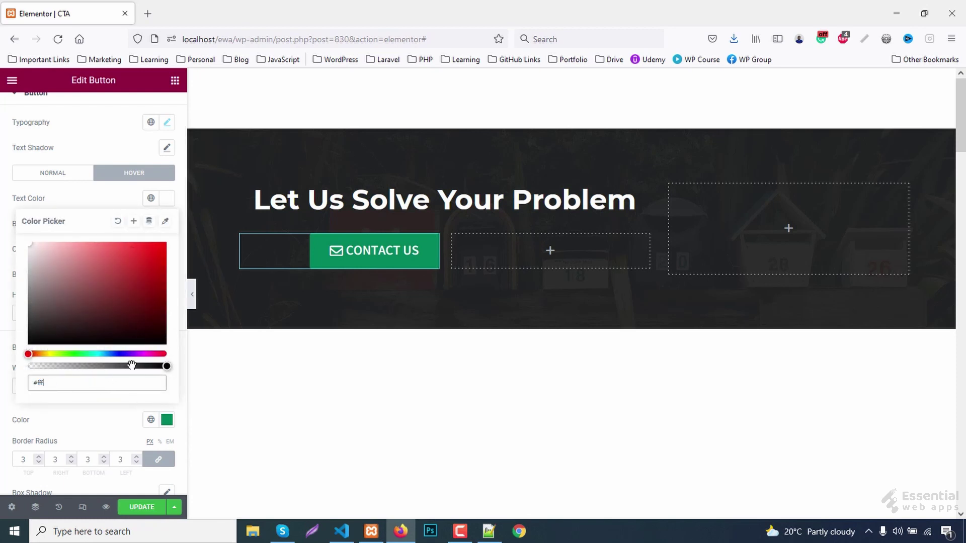
click(168, 205)
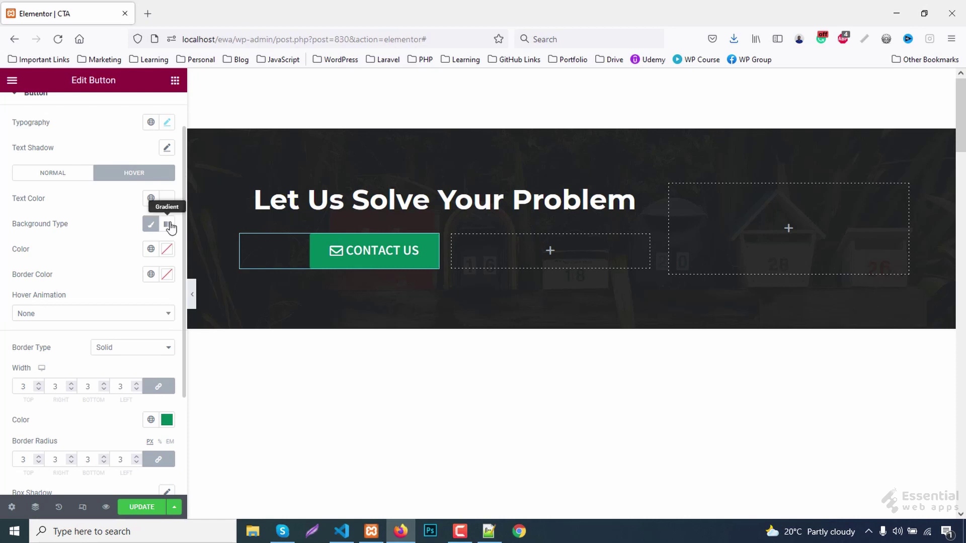
click(168, 252)
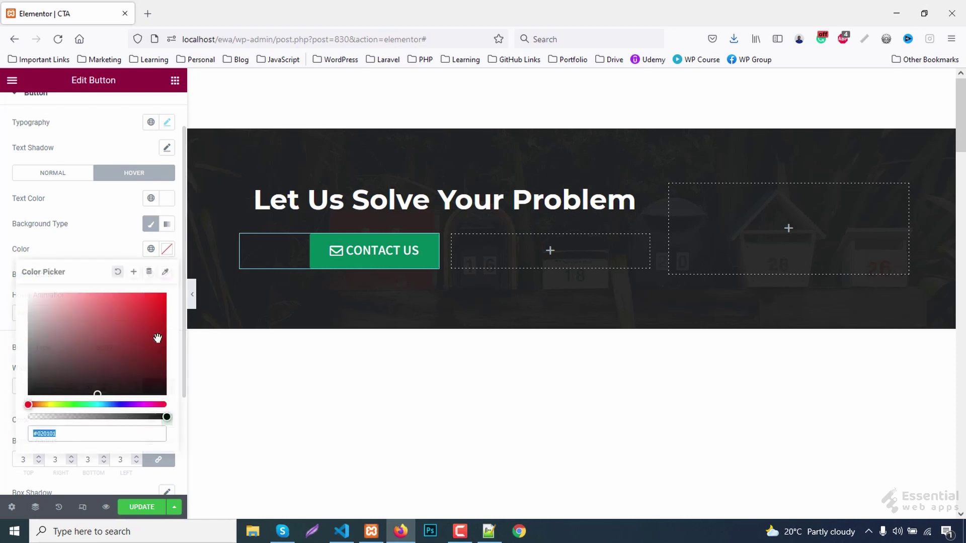
drag(167, 417, 23, 421)
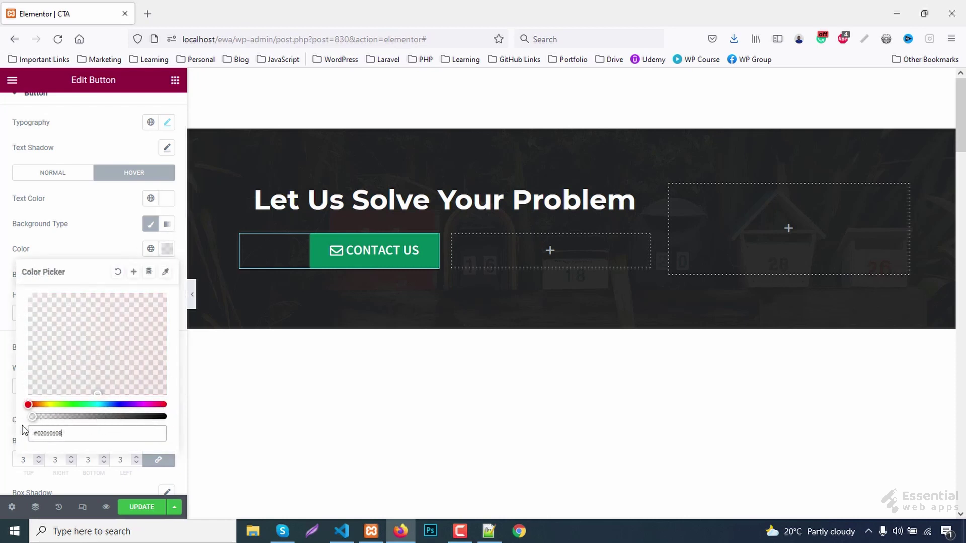
click(168, 252)
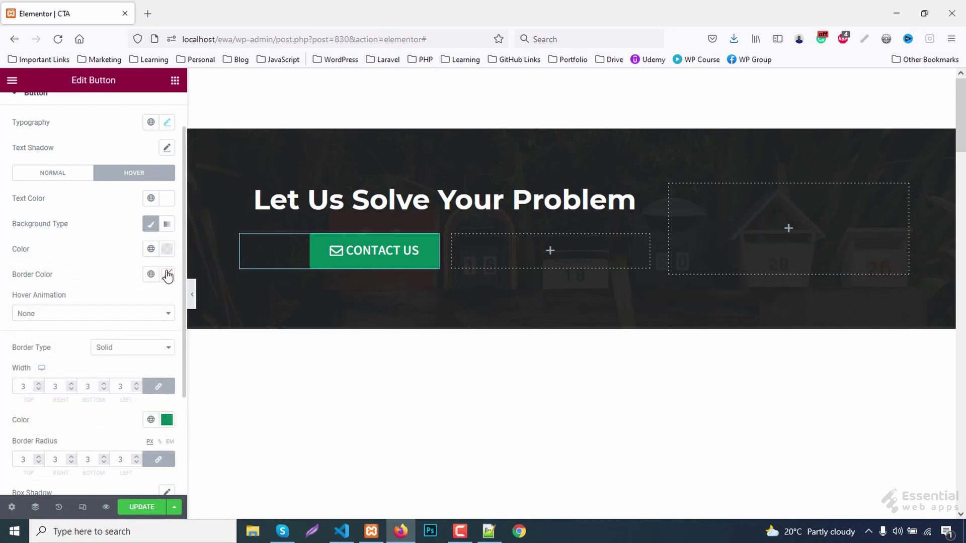
click(168, 276)
text(#00875c)
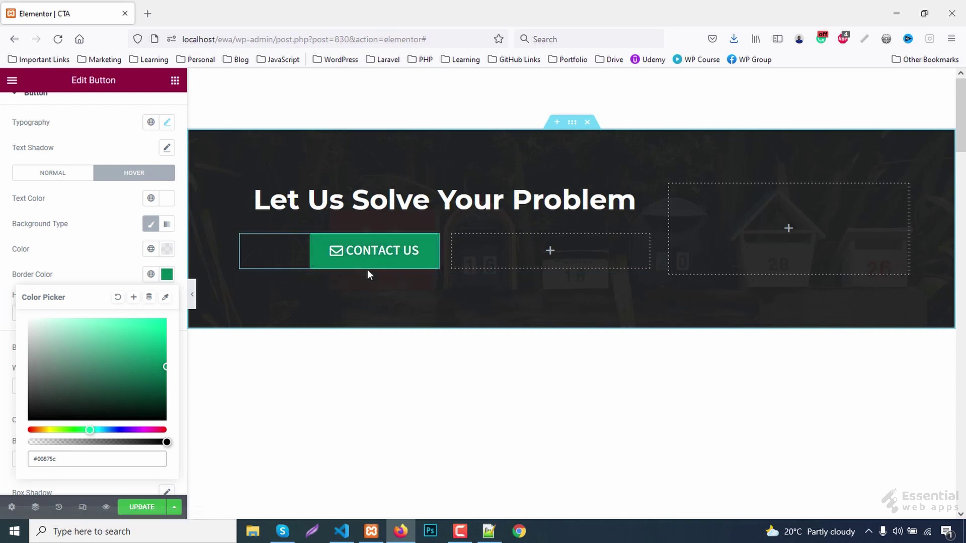
click(193, 295)
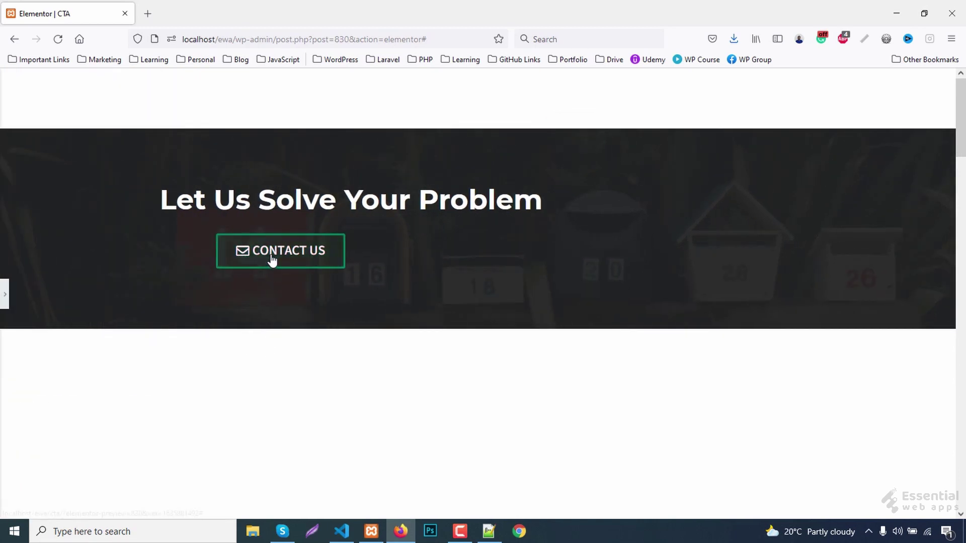
Copy the Contact Us button and paste it into the empty middle column
click(4, 297)
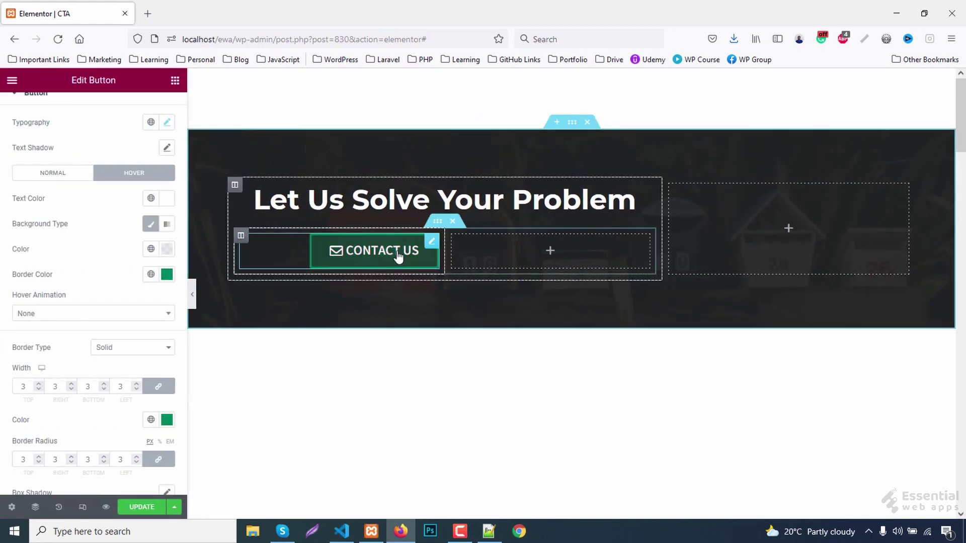
right_click(394, 252)
click(421, 303)
right_click(487, 248)
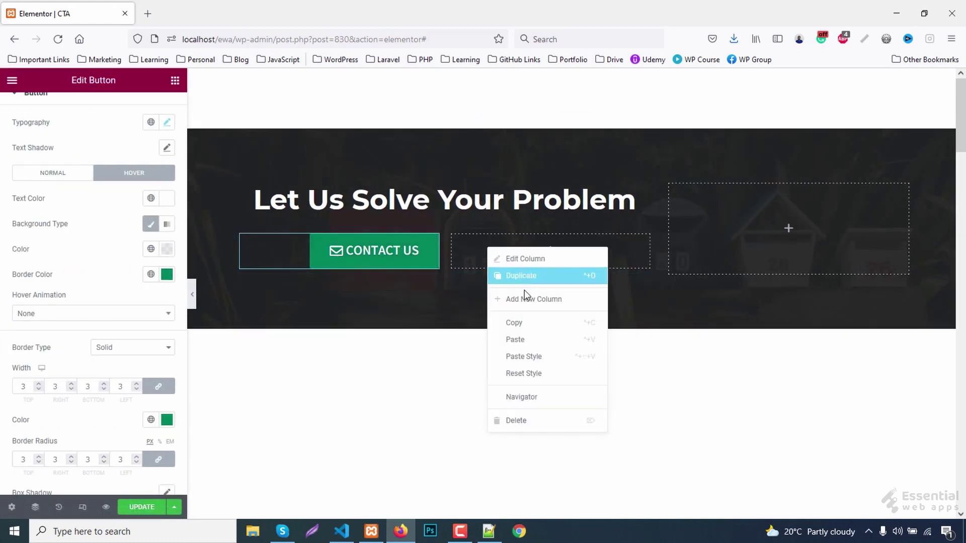
click(517, 340)
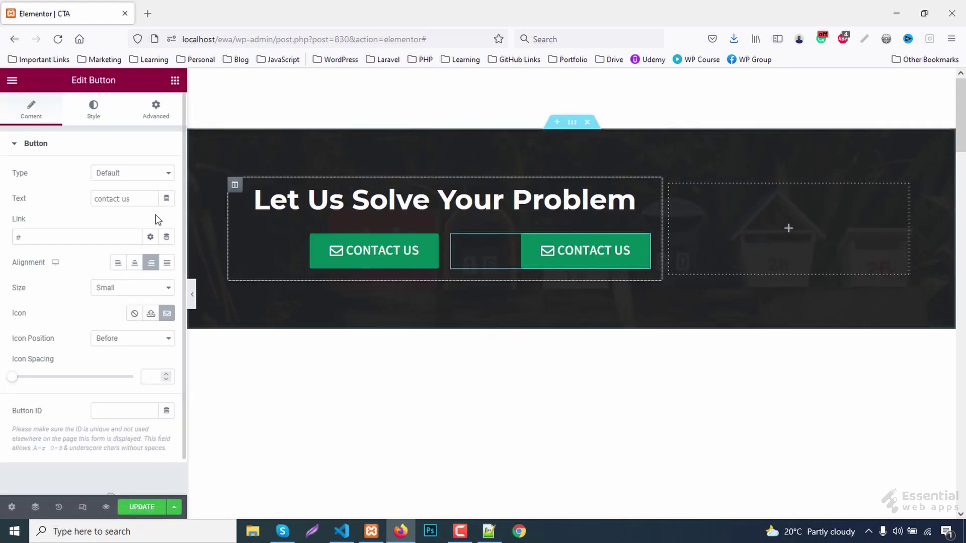
Relabel the copy 'purchase now', give it the cart icon, and align it left
click(25, 200)
text(purchase now)
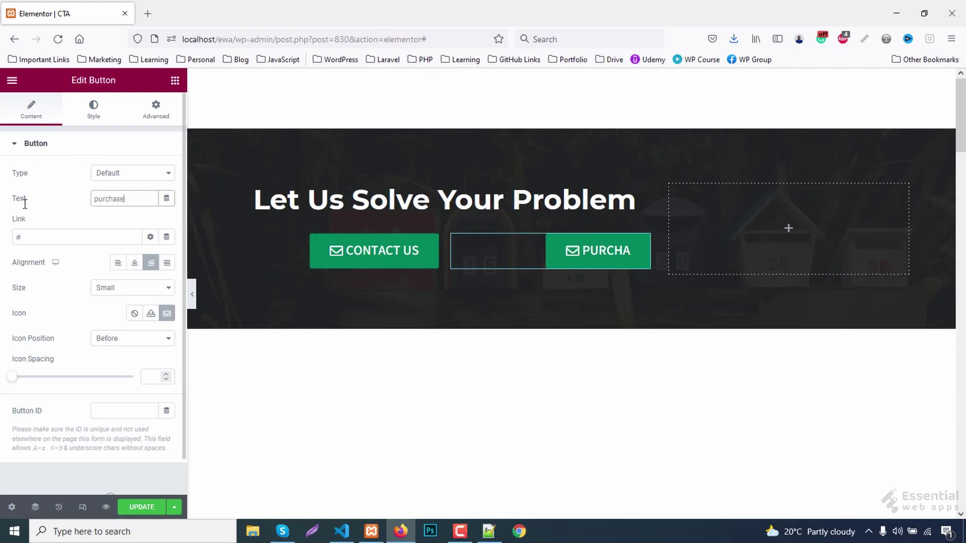
click(167, 313)
click(418, 125)
text(cart)
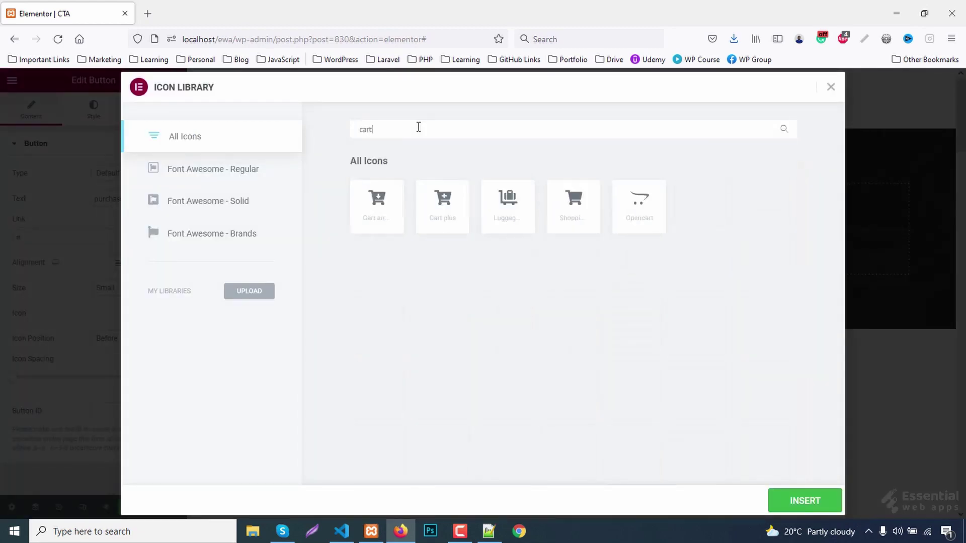
double_click(572, 204)
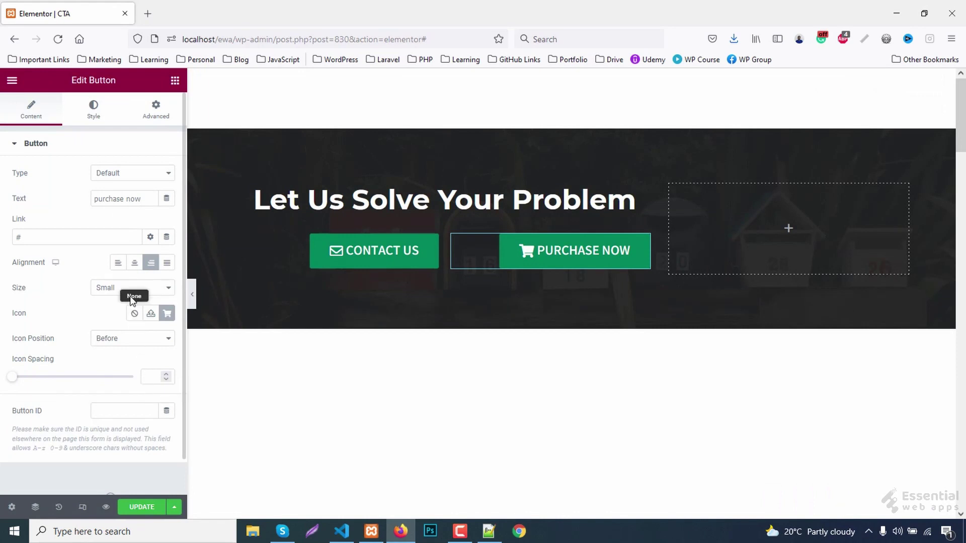
click(118, 267)
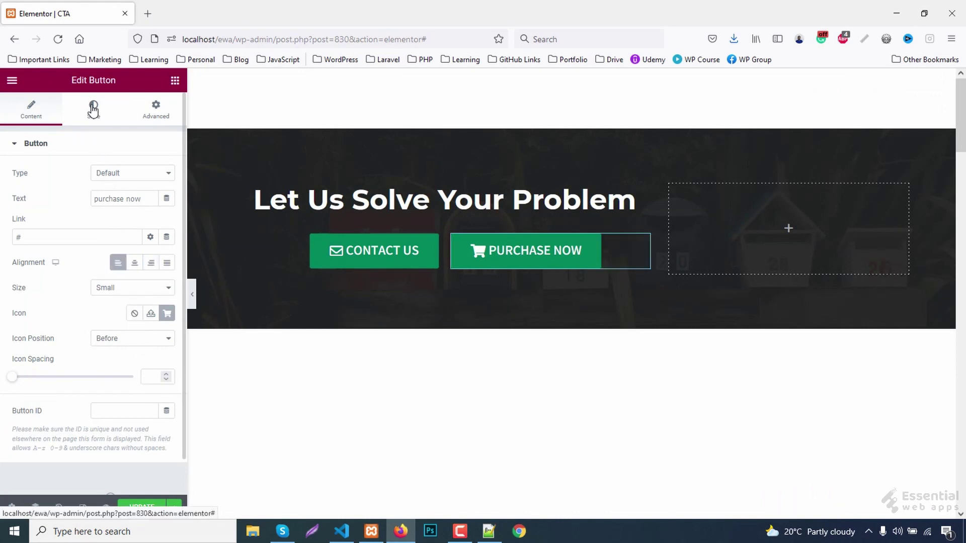
Make the Purchase Now button's normal background fully transparent and preview it
click(93, 109)
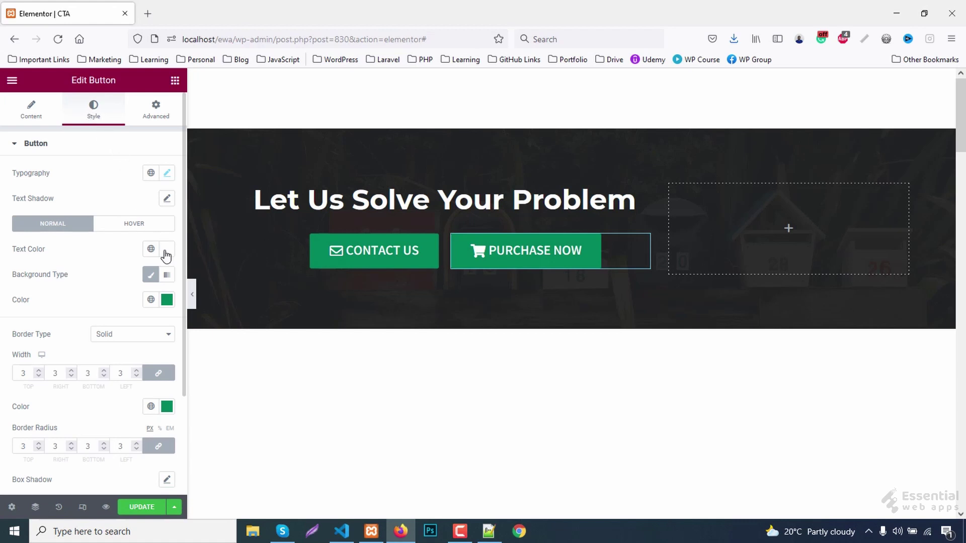
click(167, 301)
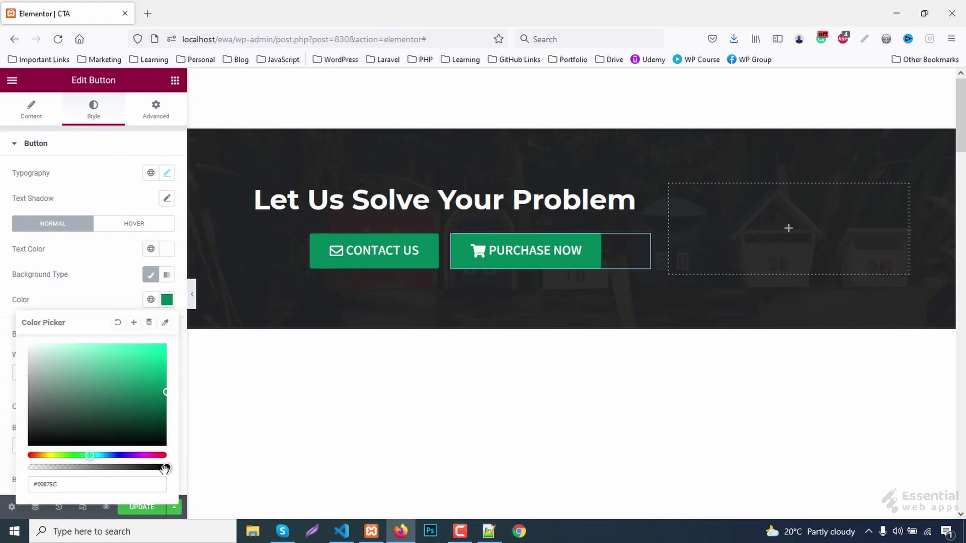
drag(167, 467, 18, 478)
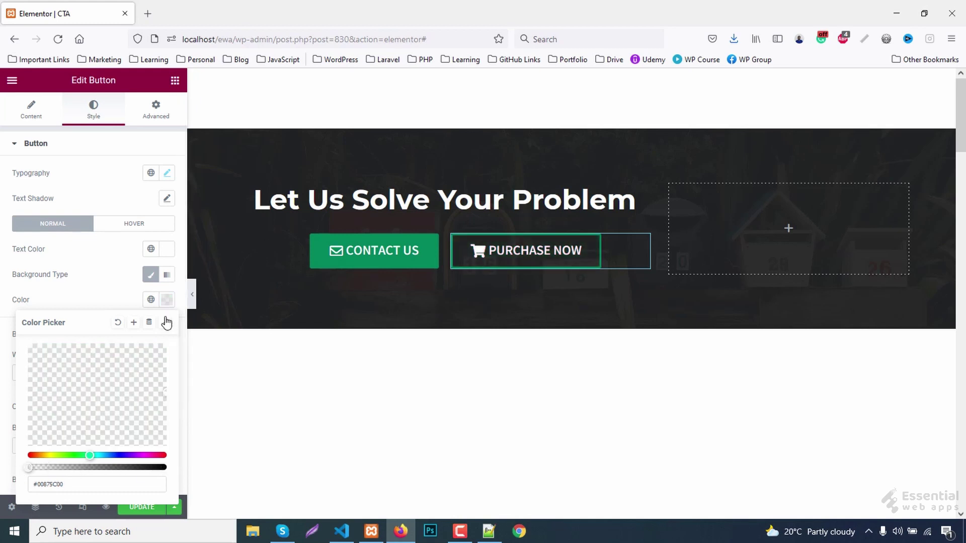
click(168, 301)
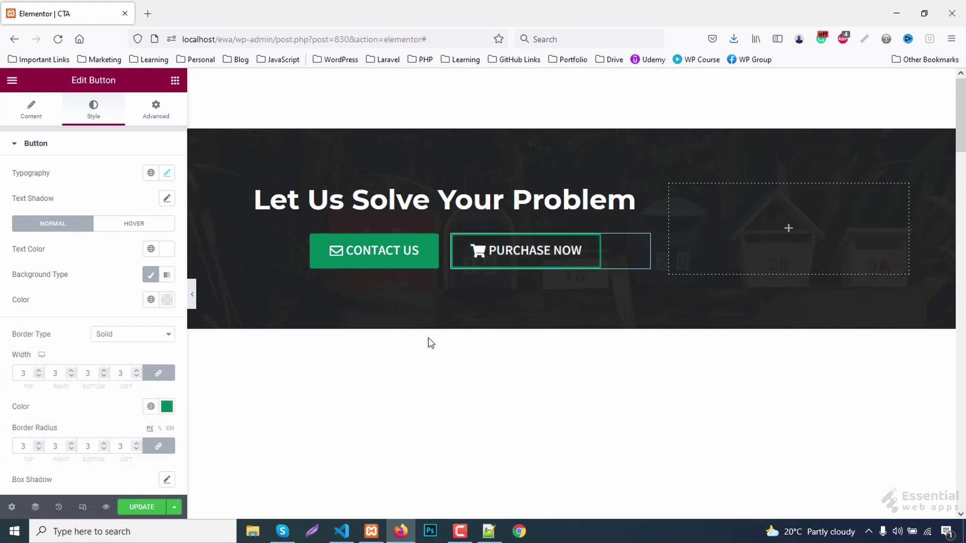
click(201, 301)
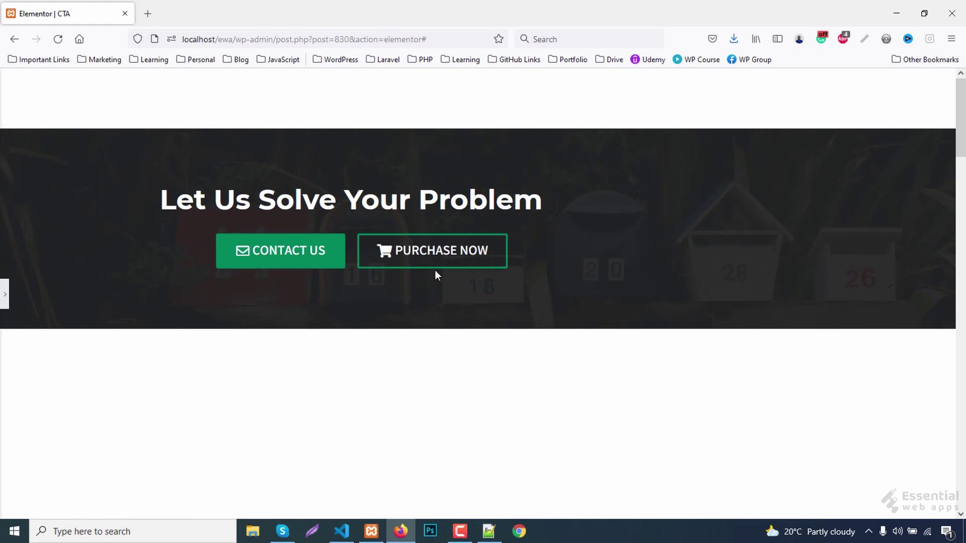
click(3, 299)
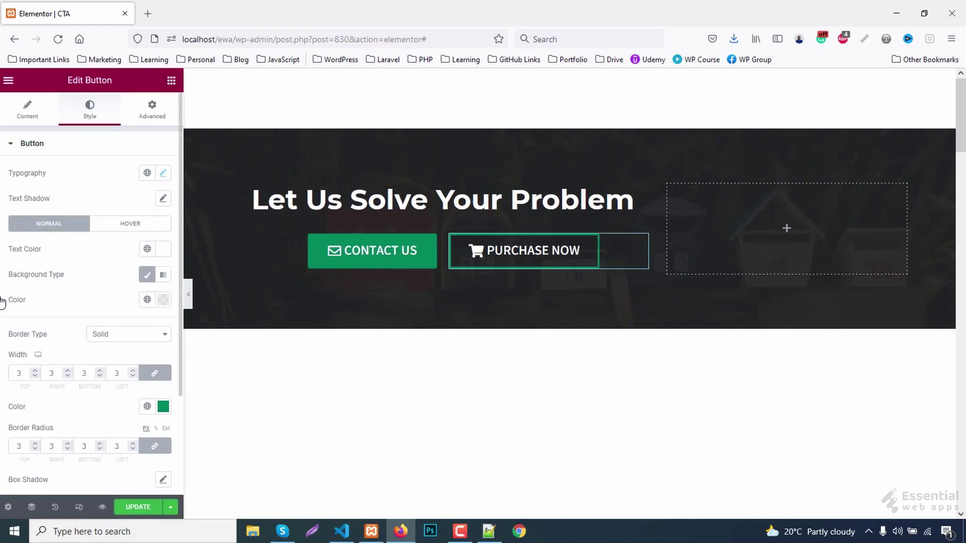
Set the button's hover background to green #00875c and preview the hover effect
click(124, 226)
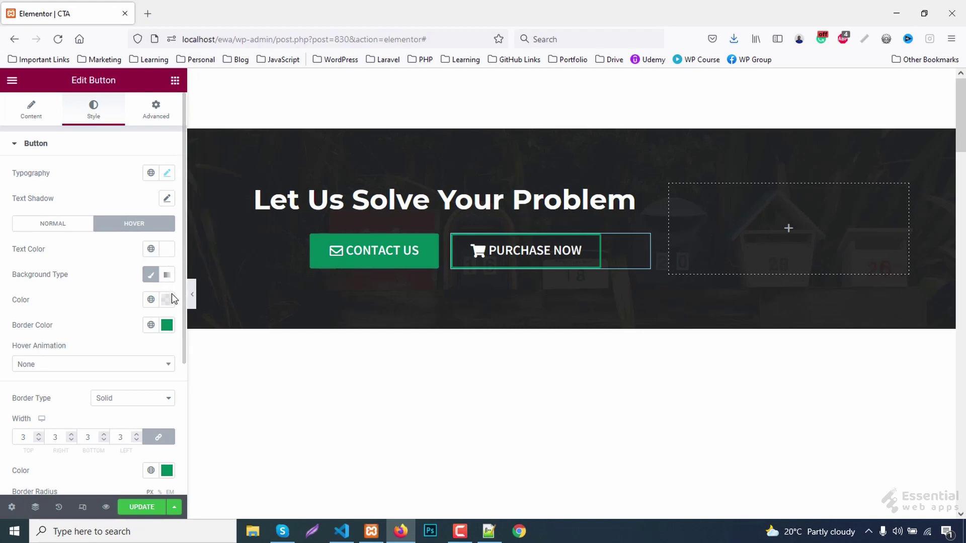
click(167, 300)
key(ctrl+v)
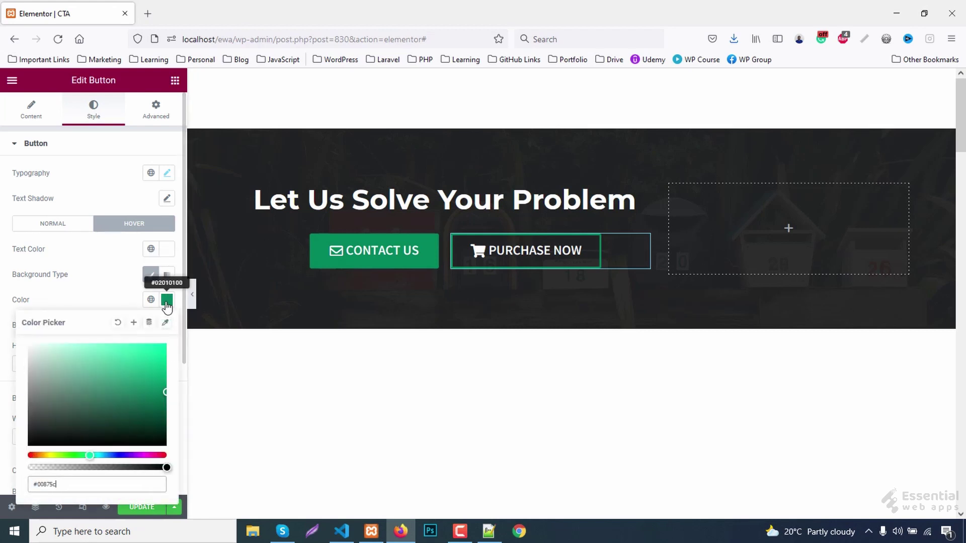
click(190, 293)
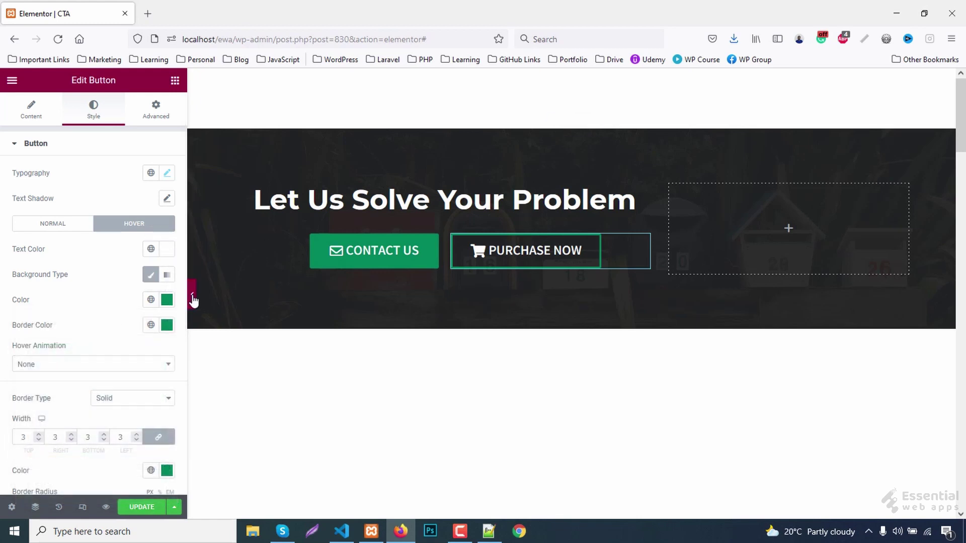
click(191, 296)
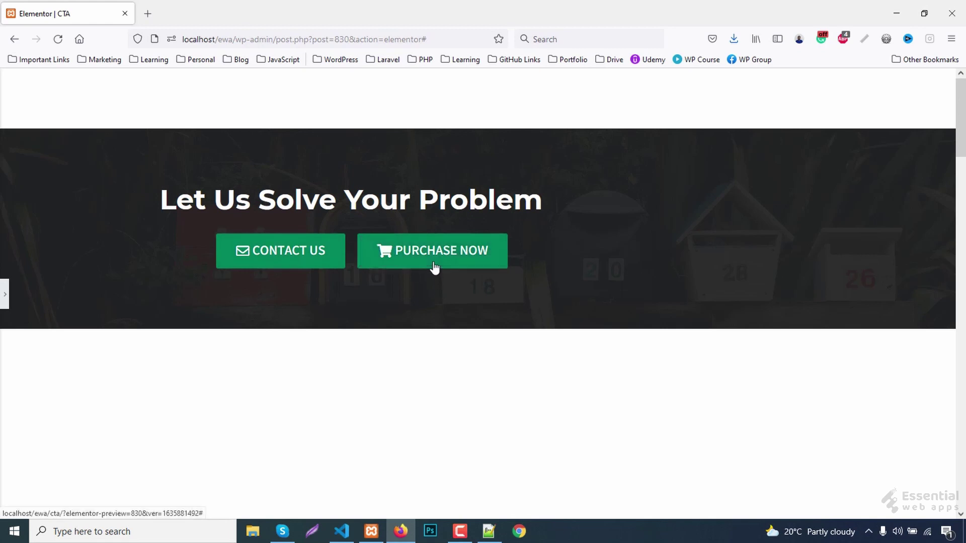
click(3, 301)
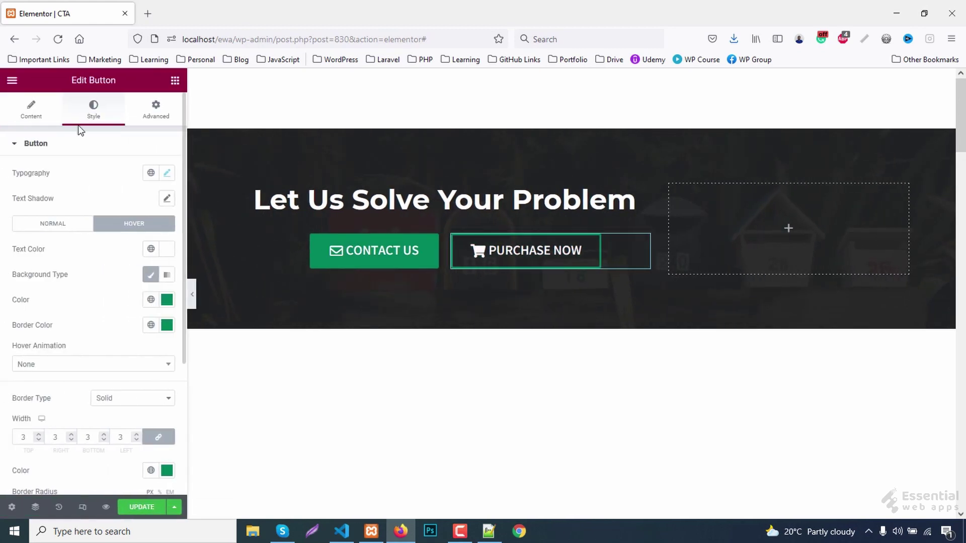
Add an Icon widget to the empty right column and set its icon to Play circle
click(175, 80)
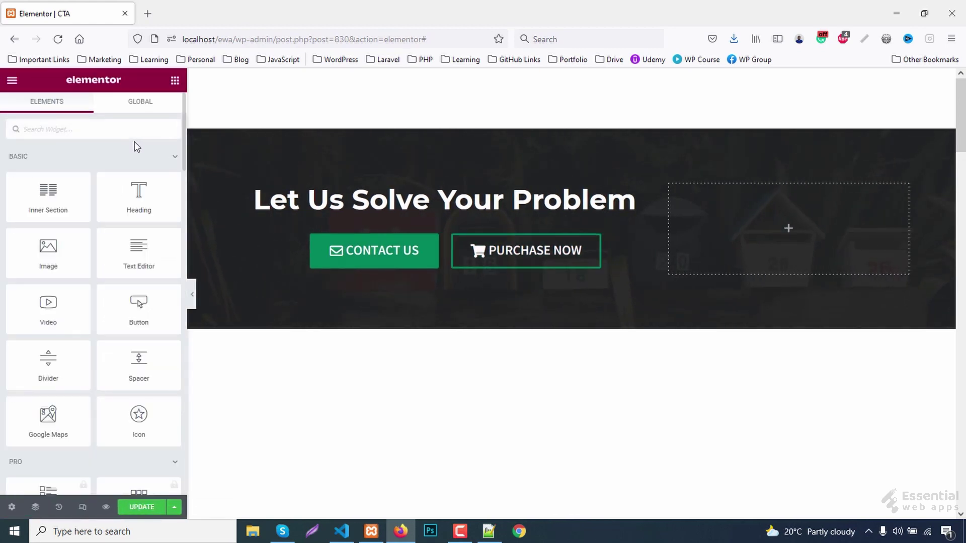
text(ico)
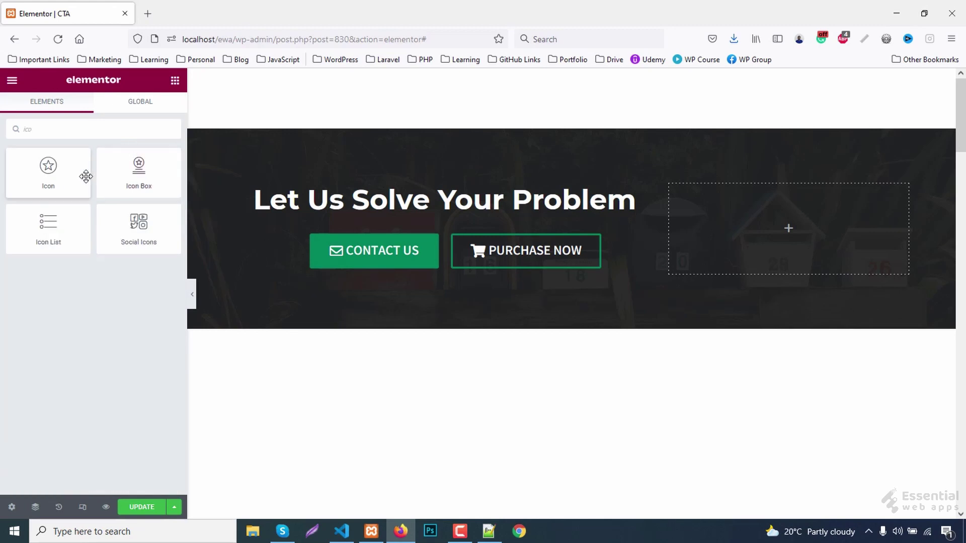
drag(86, 176, 808, 232)
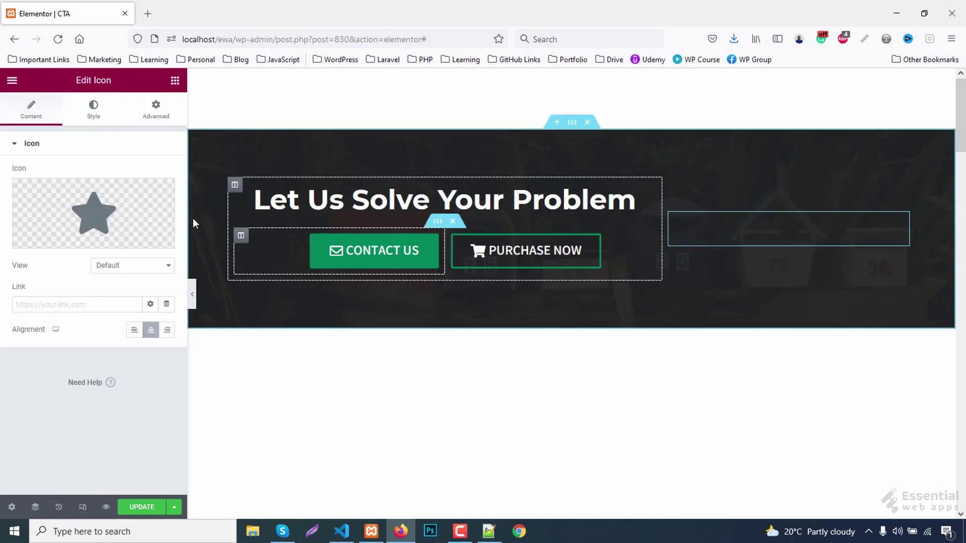
click(122, 201)
text(play)
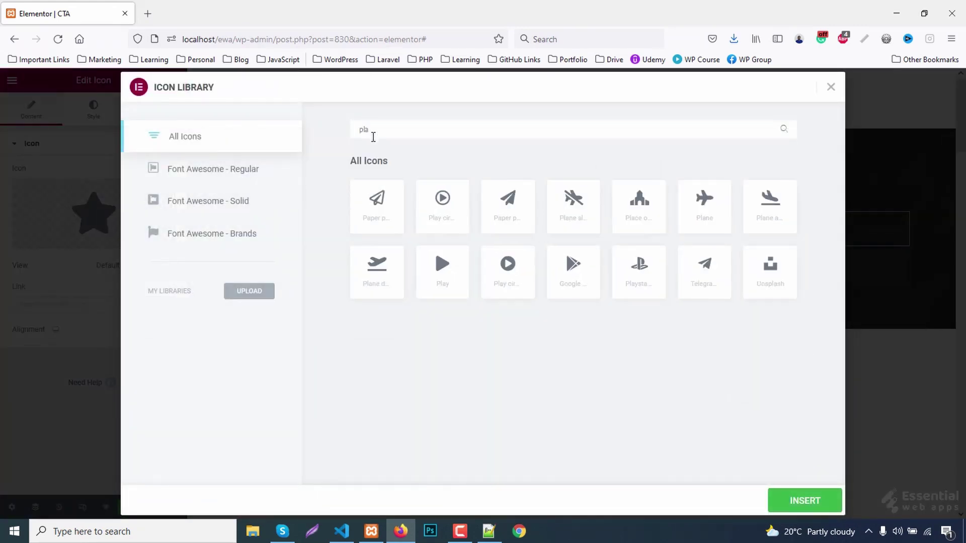
click(379, 201)
click(791, 501)
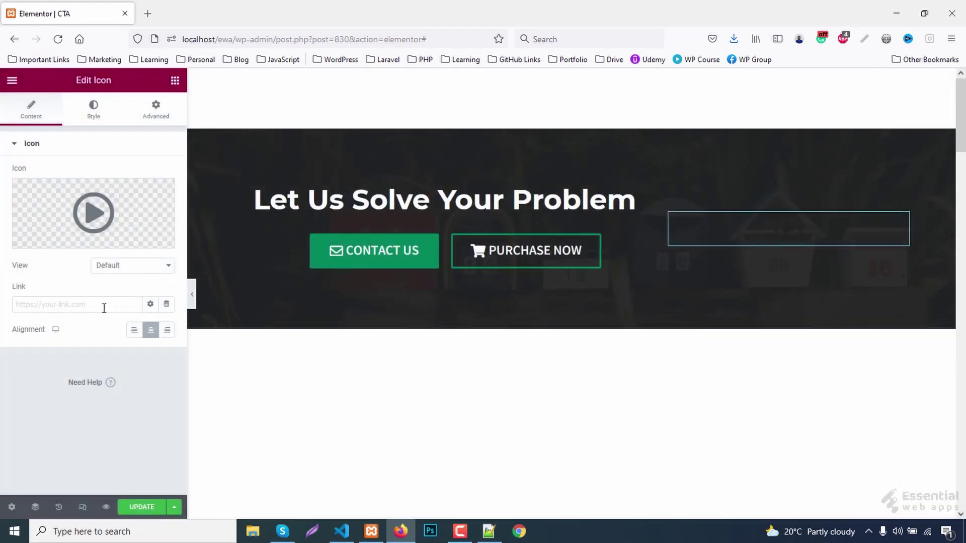
Style the icon with primary colour #00875c and size 120, then hide the editor to preview
click(93, 112)
click(166, 200)
key(ctrl+v)
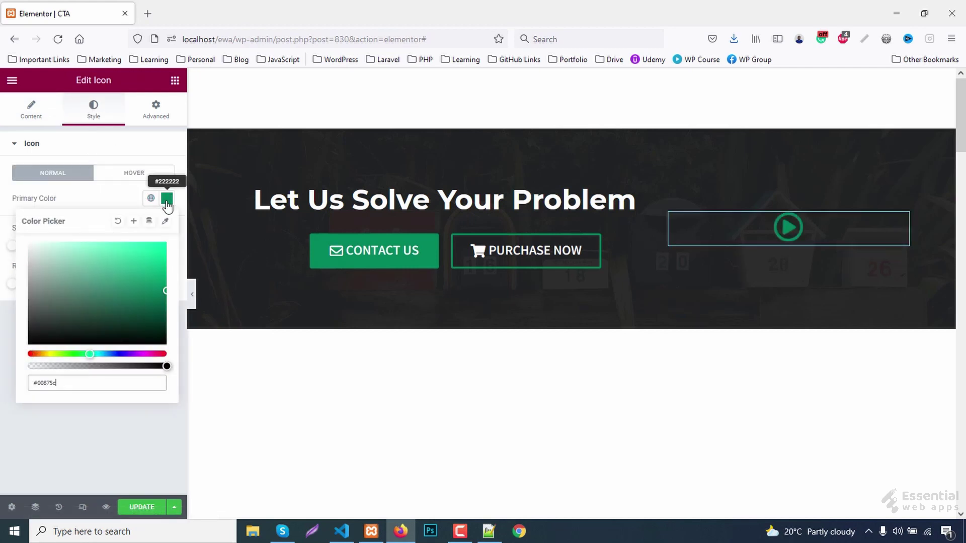
click(166, 199)
click(155, 246)
text(120)
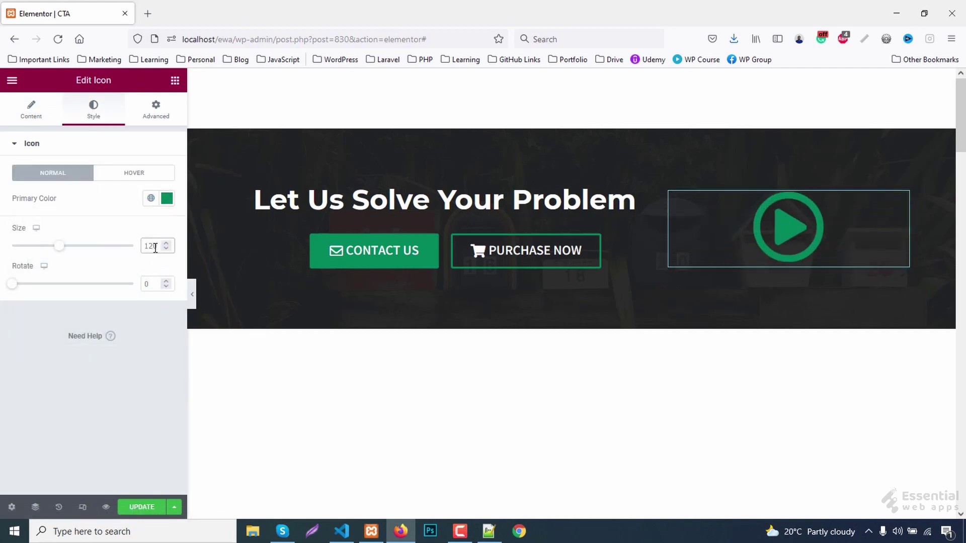
click(193, 298)
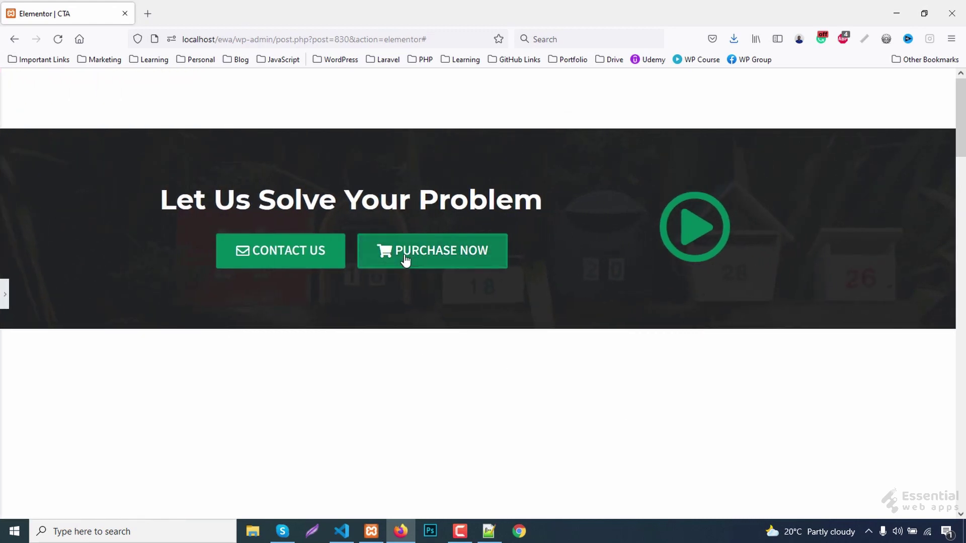